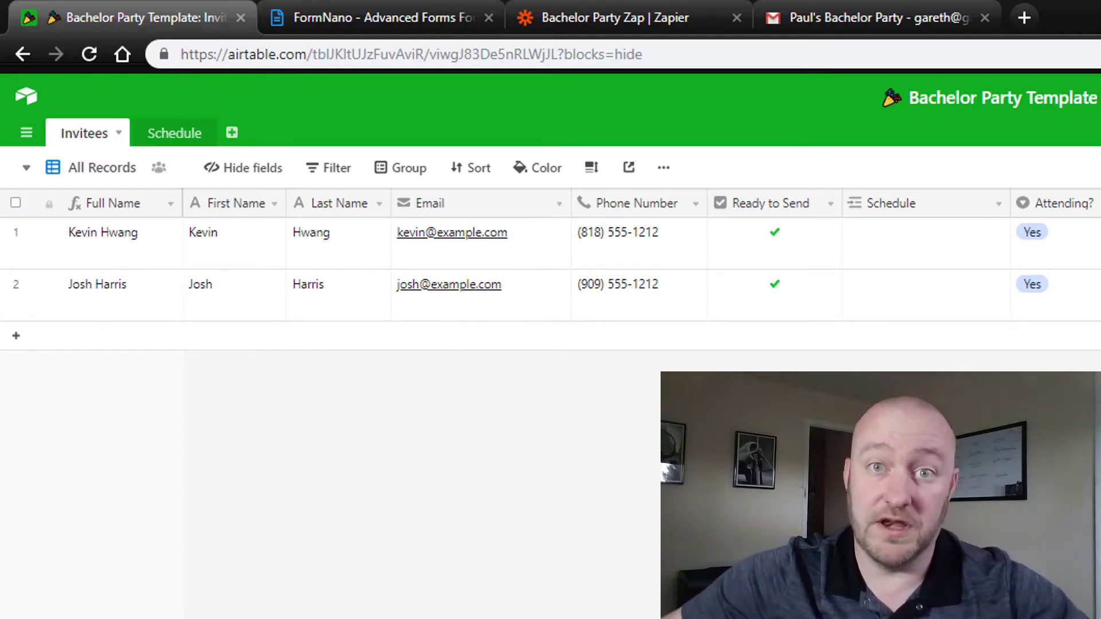
Step: Review the Schedule table, then the first invitee's name, email and phone fields in Invitees
left_click(178, 138)
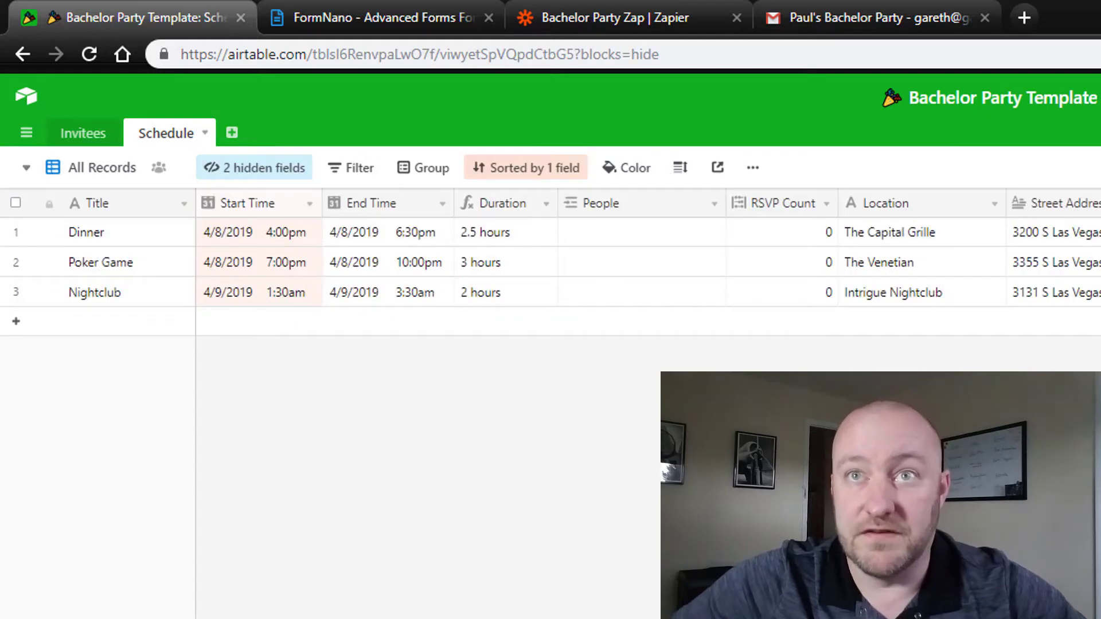
left_click(94, 135)
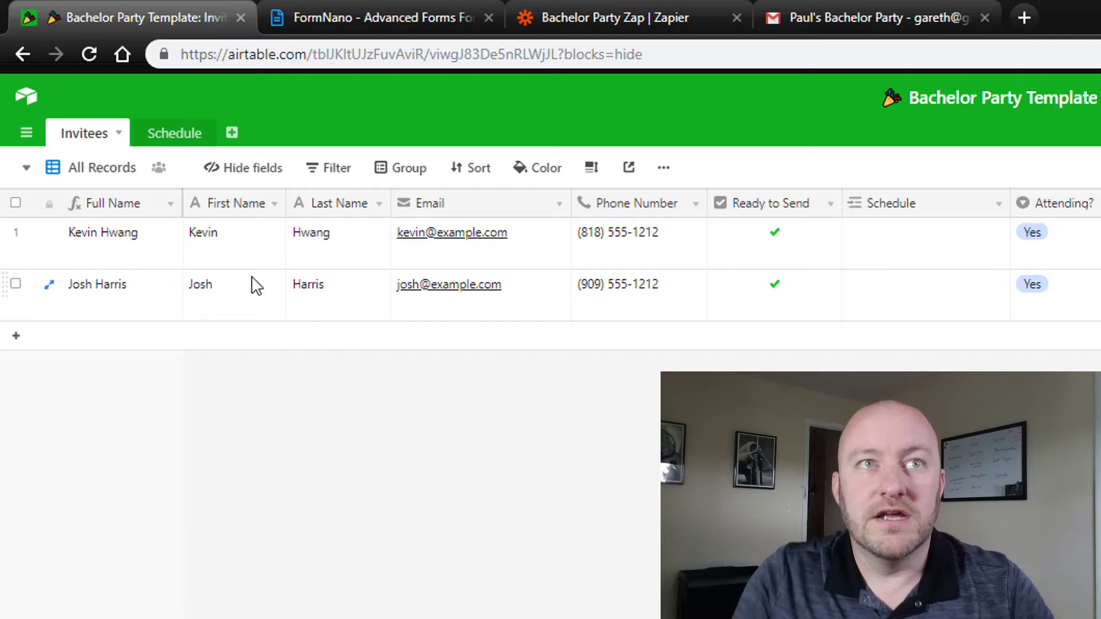
left_click(244, 250)
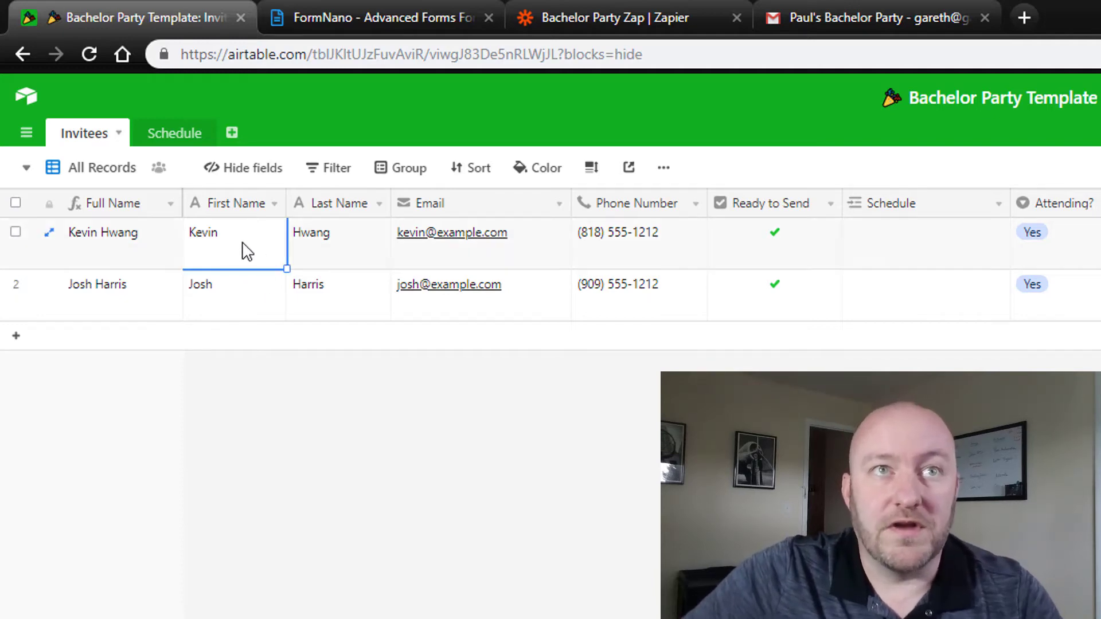
left_click(335, 253)
left_click(486, 267)
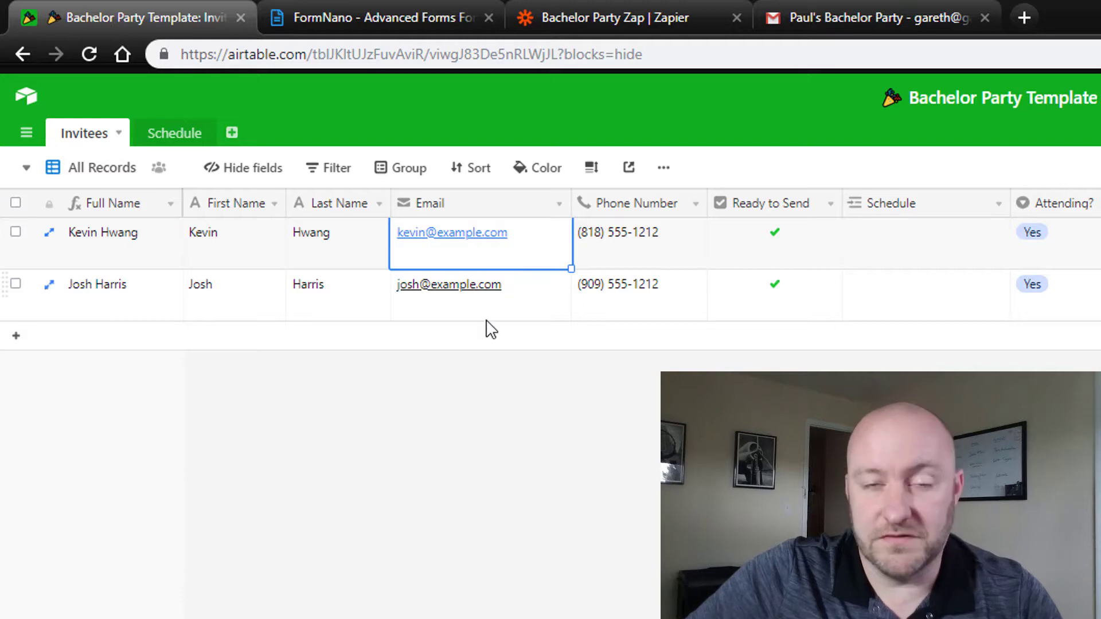
left_click(661, 251)
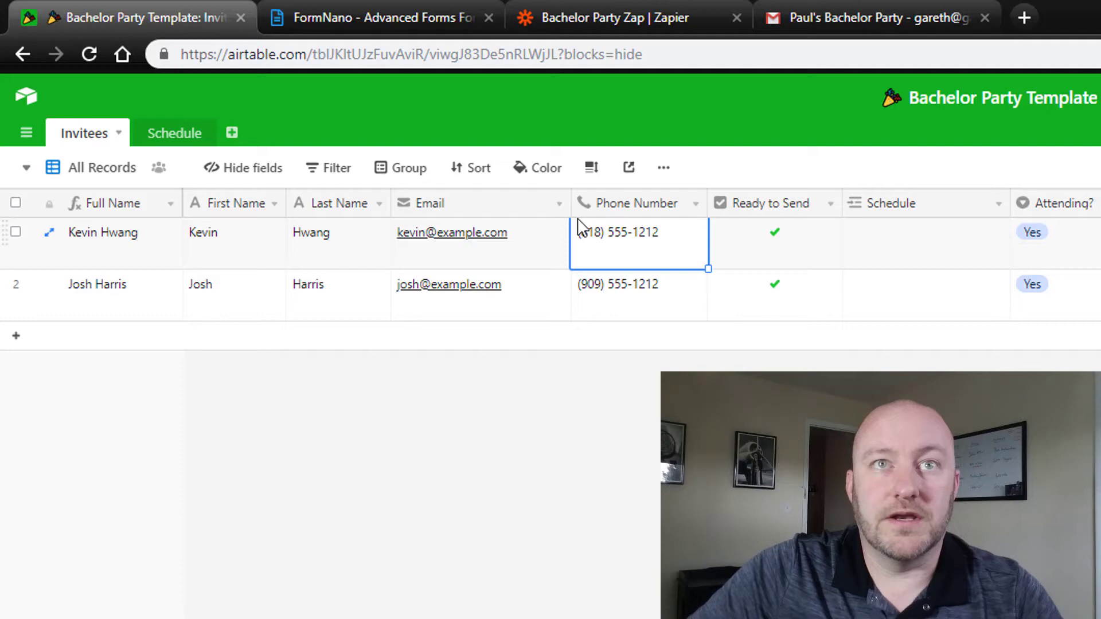
left_click_drag(233, 253, 665, 255)
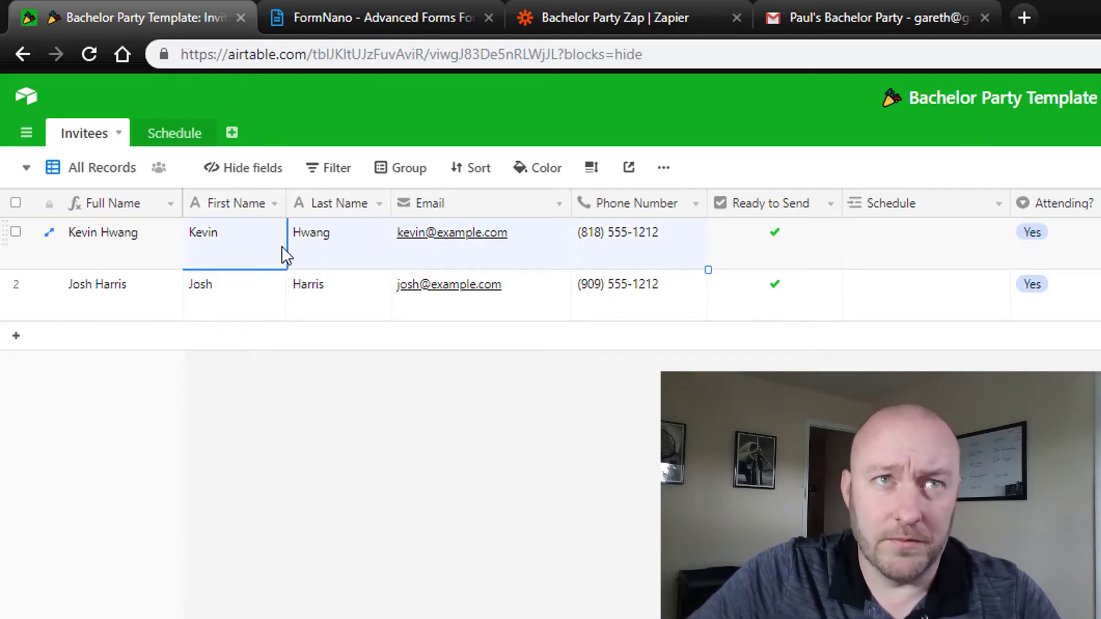
left_click(652, 260)
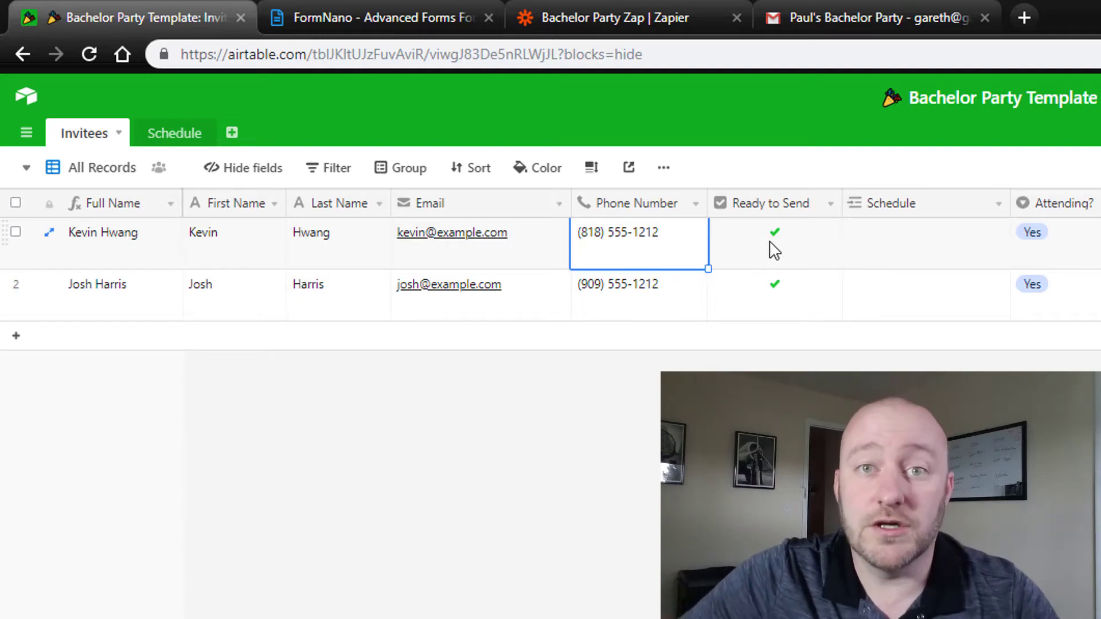
key("Escape")
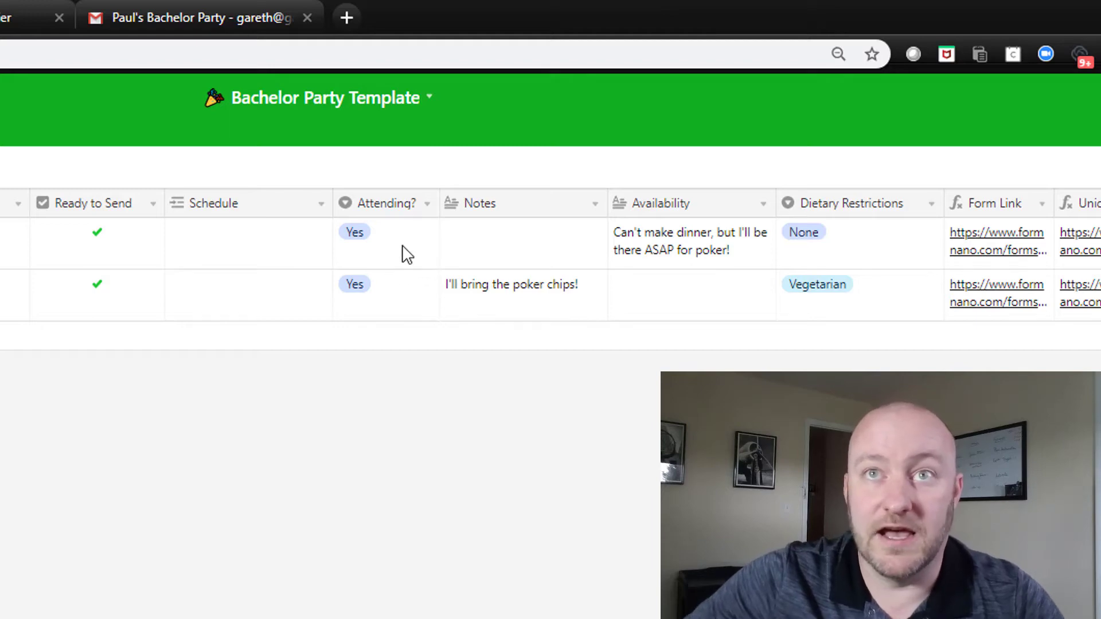
Step: Review the invitees' Attending?, Notes, Availability and Dietary Restrictions answers
left_click(403, 253)
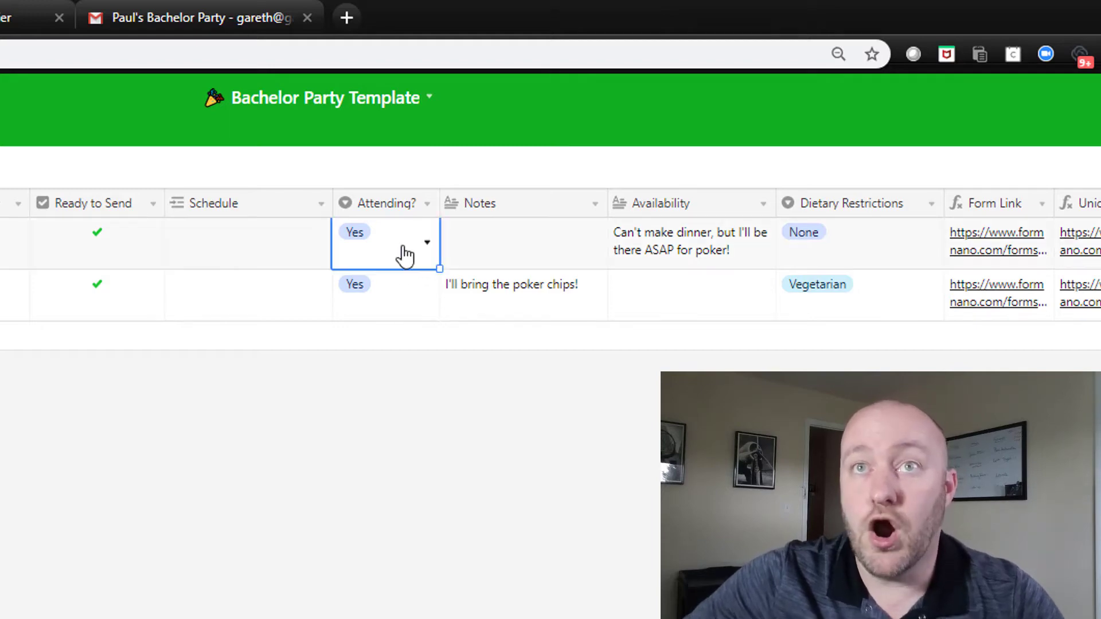
left_click(543, 258)
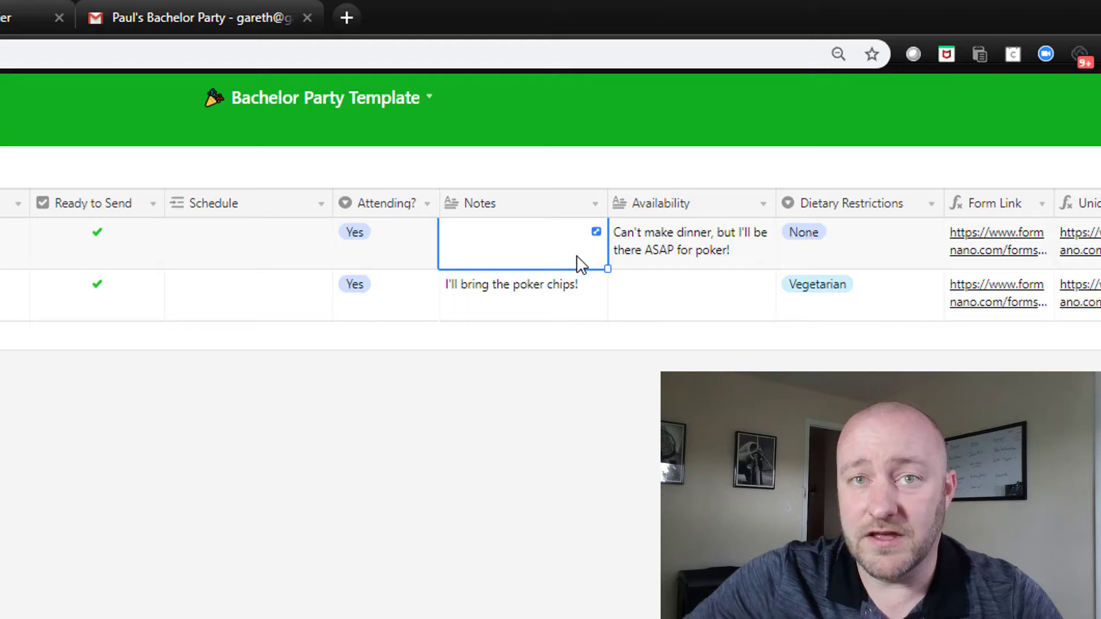
left_click(690, 252)
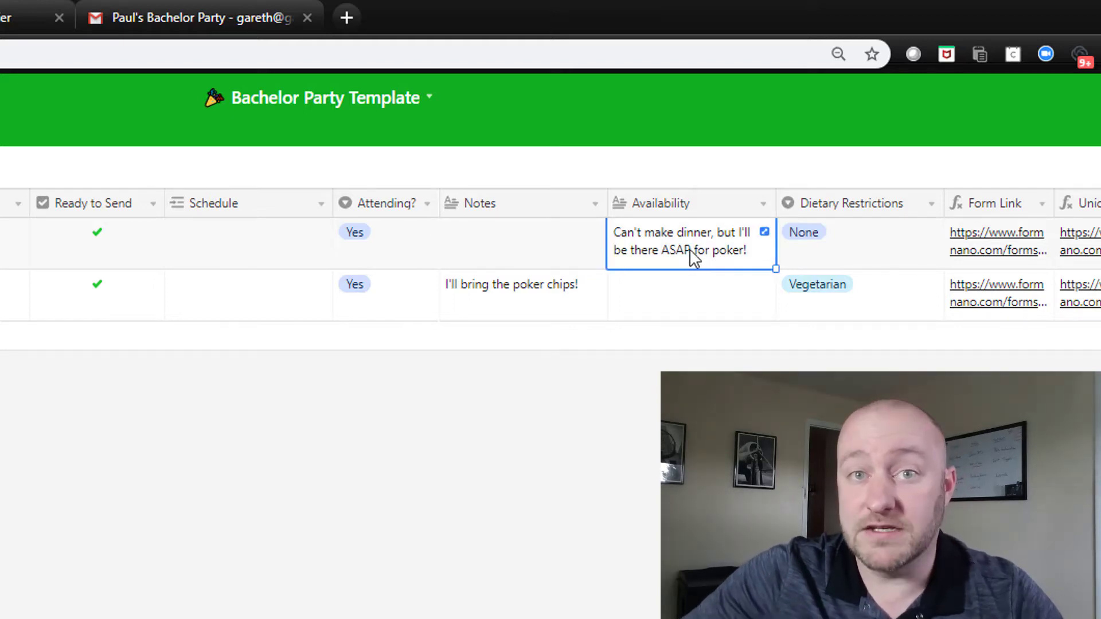
left_click(692, 305)
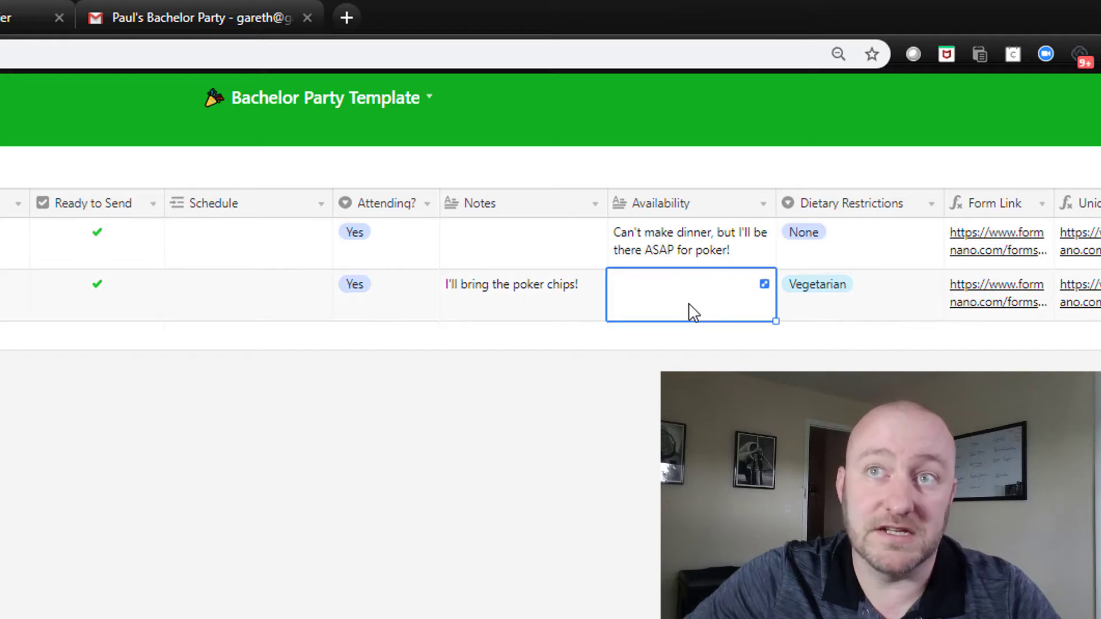
left_click(885, 248)
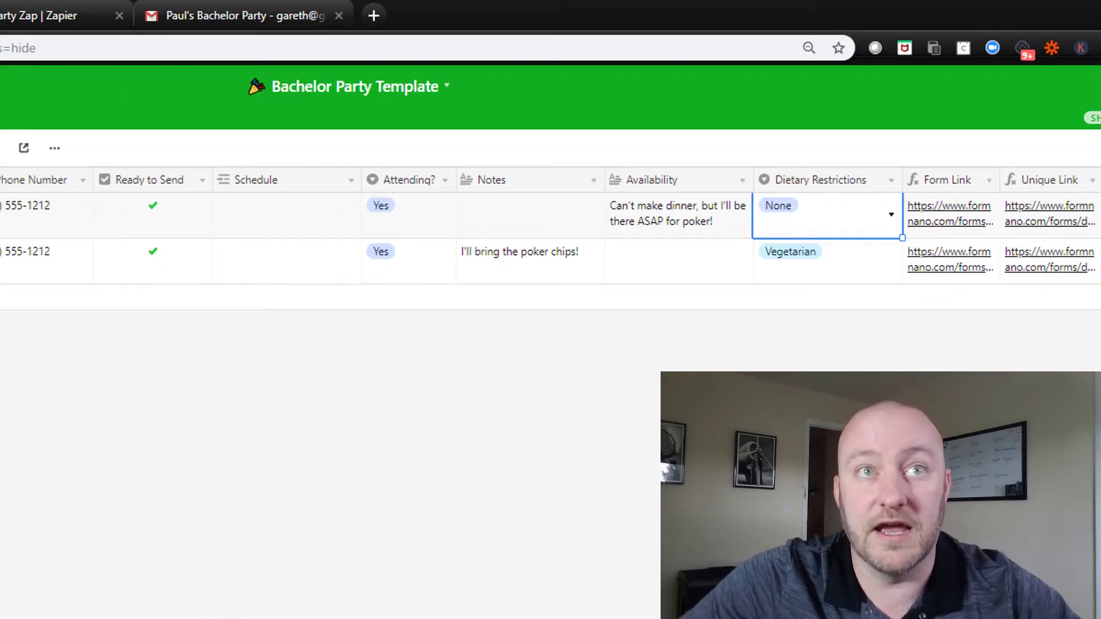
Step: Open the Bachelor Party form's field configuration and check Phone Number against the Airtable columns
left_click(243, 13)
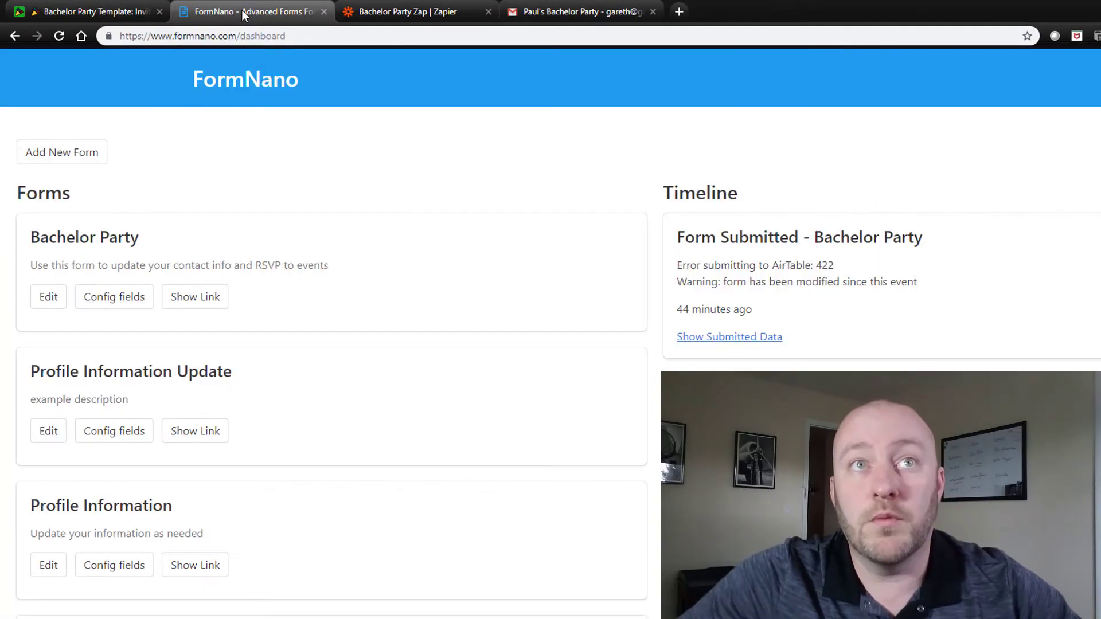
left_click(123, 303)
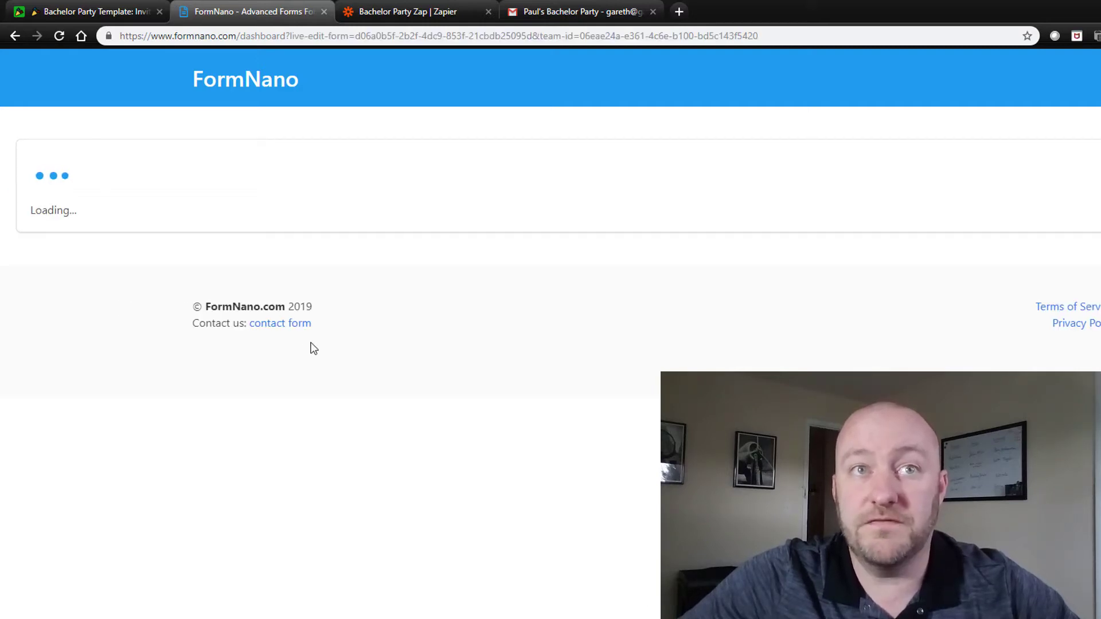
scroll(159, 298, "down", 2)
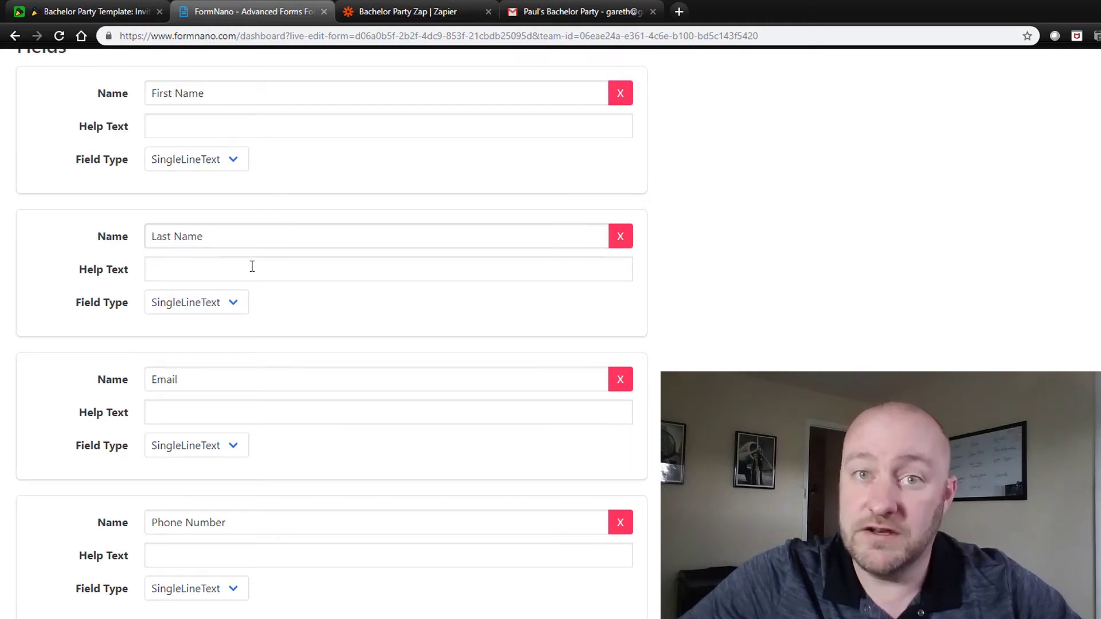
triple_click(173, 519)
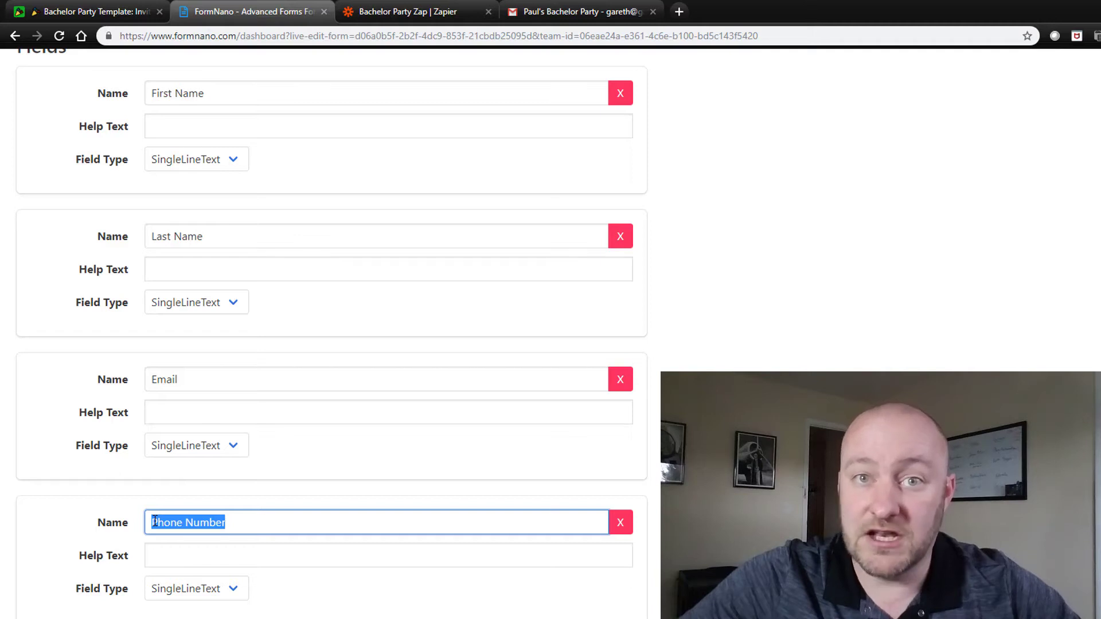
left_click(81, 13)
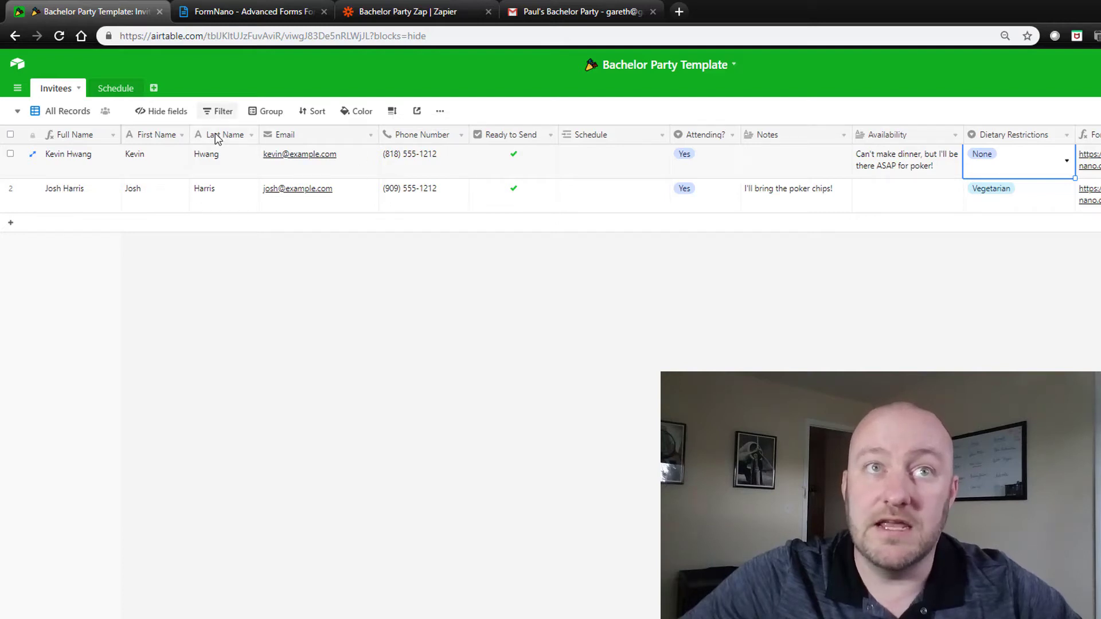
left_click(247, 11)
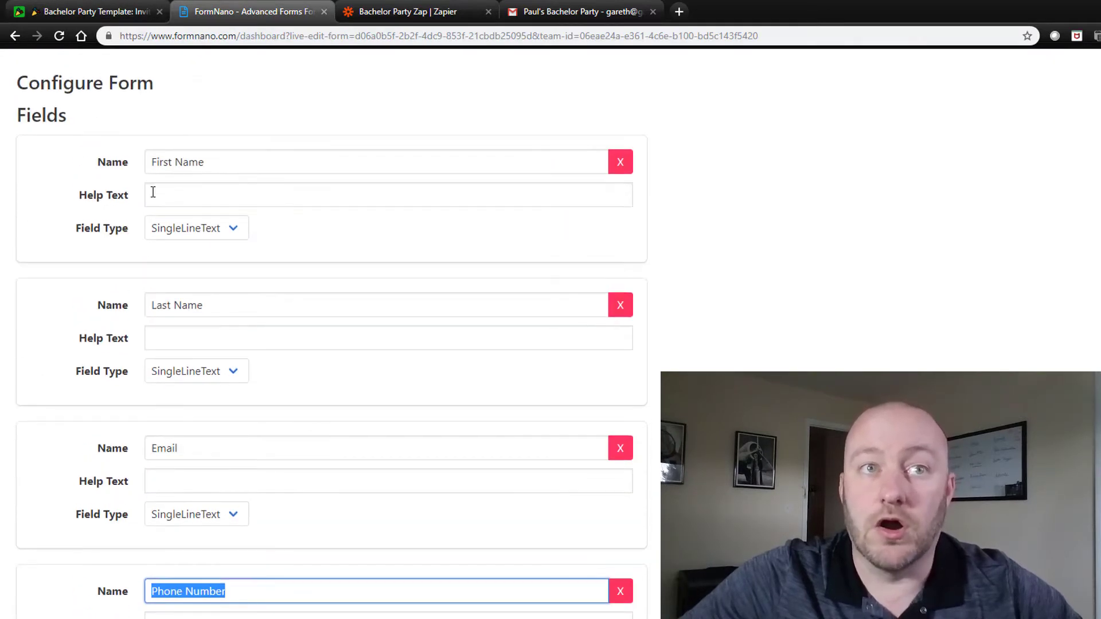
left_click(75, 583)
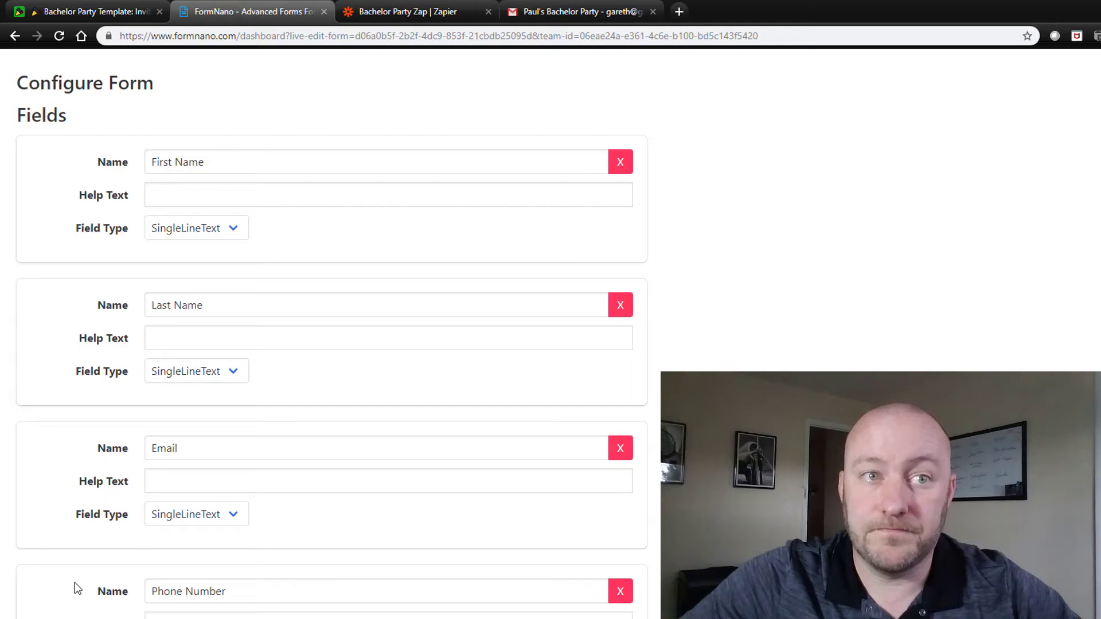
Step: Review the remaining form fields and submit the Bachelor Party field configuration
scroll(74, 582, "down", 8)
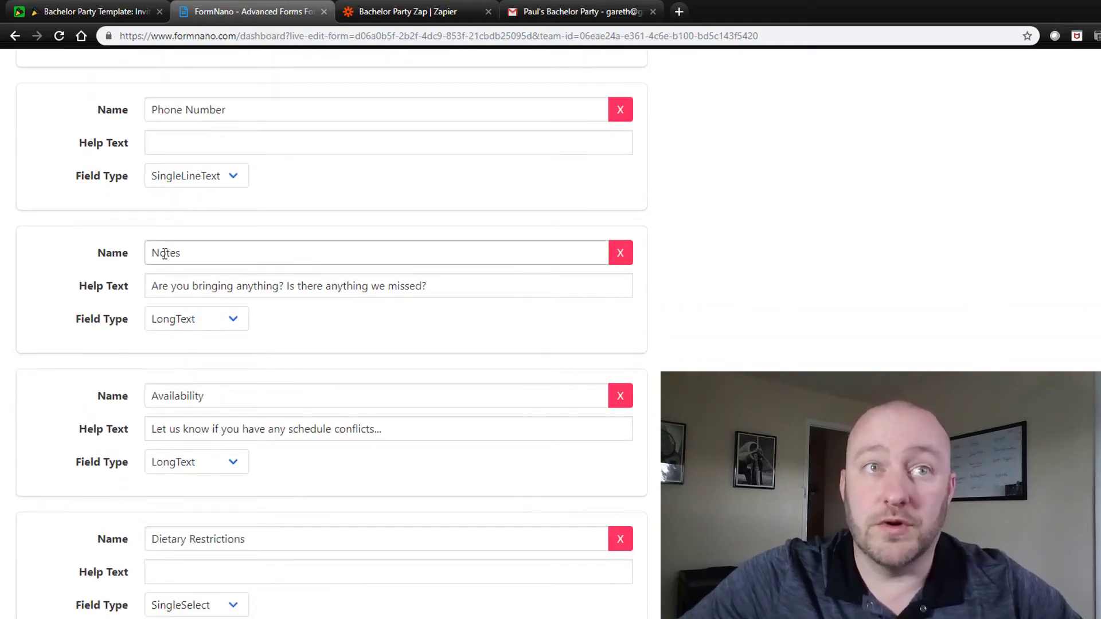
scroll(51, 400, "down", 2)
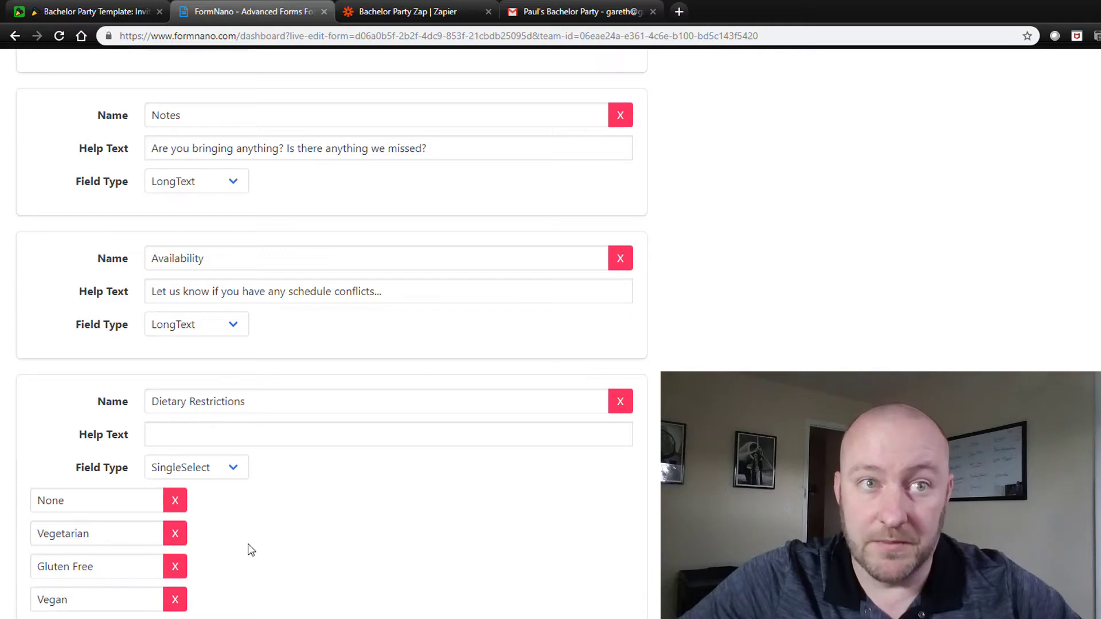
scroll(241, 548, "down", 3)
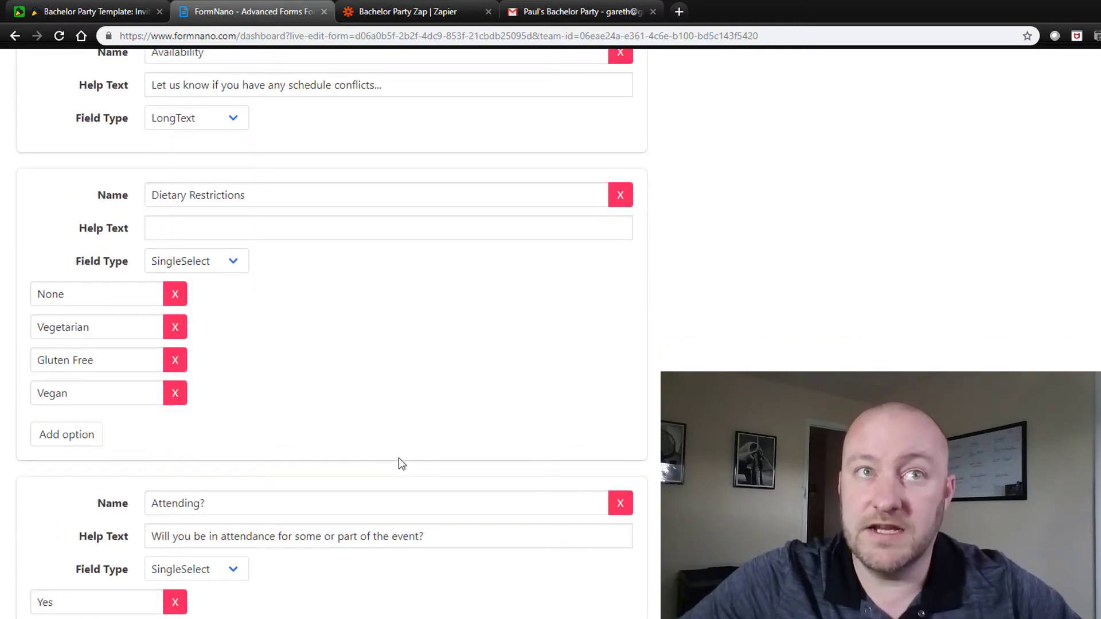
scroll(339, 422, "up", 4)
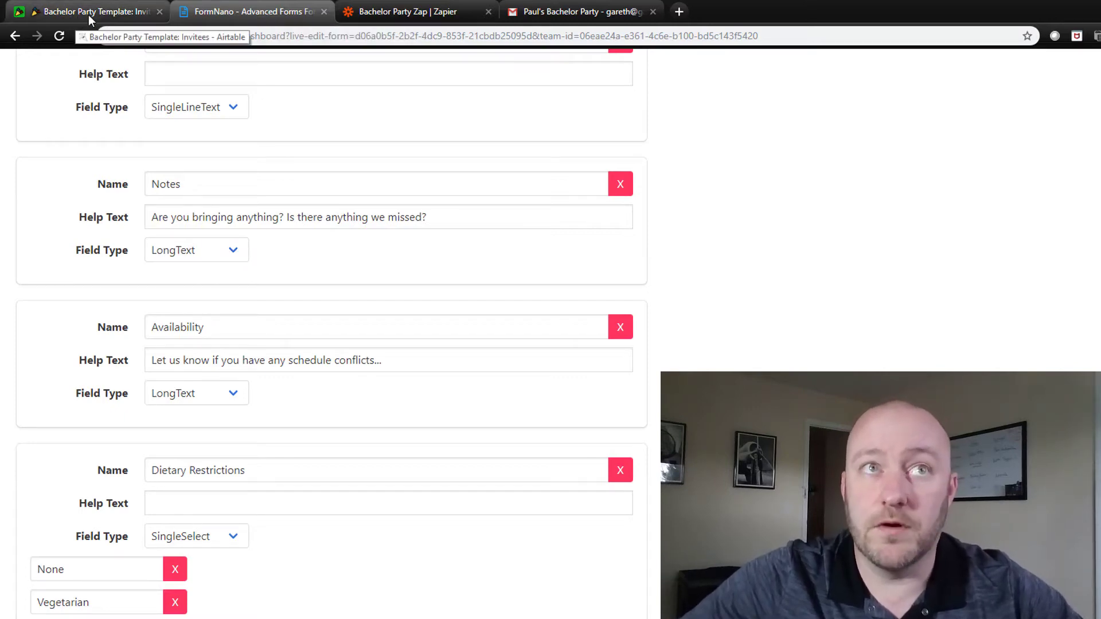
scroll(61, 199, "up", 5)
scroll(99, 358, "down", 3)
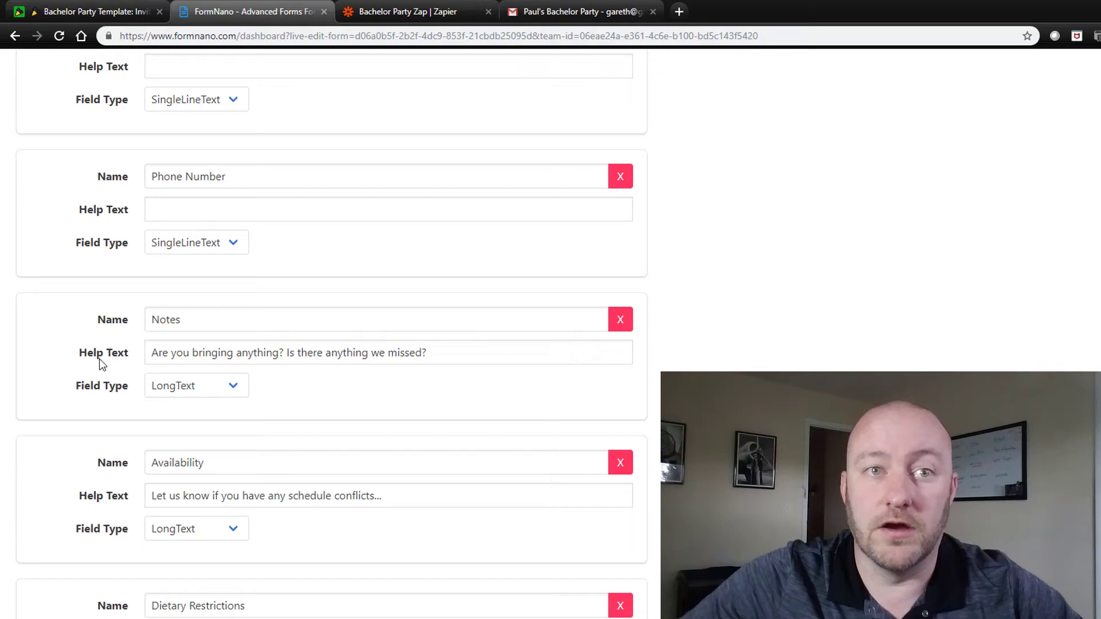
scroll(99, 358, "down", 10)
left_click(43, 519)
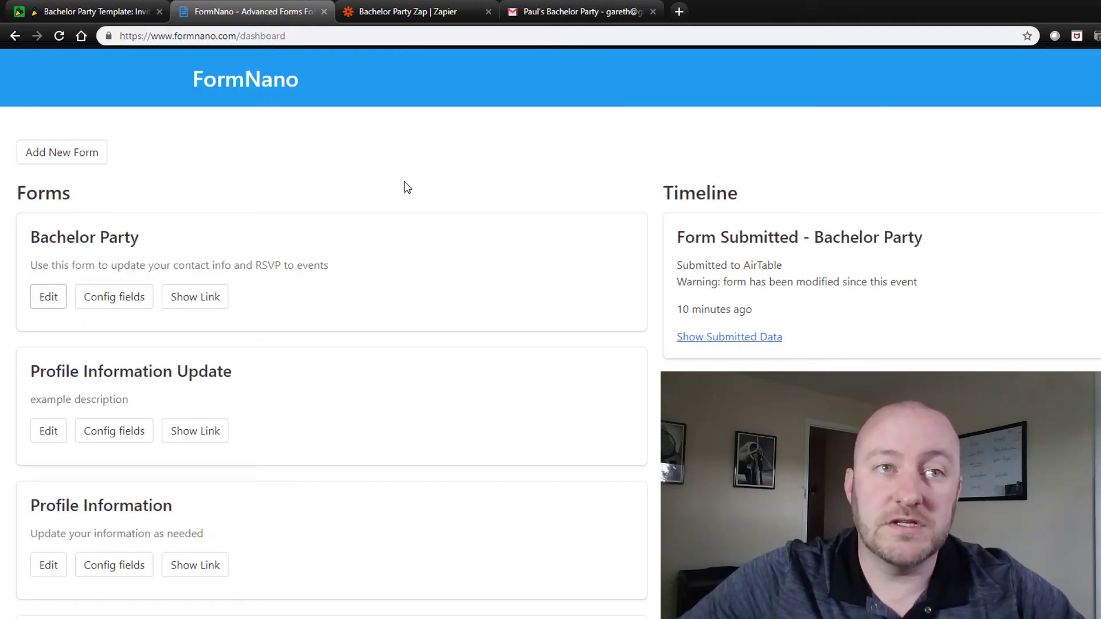
Step: Reveal the Bachelor Party form link and select the URL up to the {record_id} placeholder
left_click(198, 304)
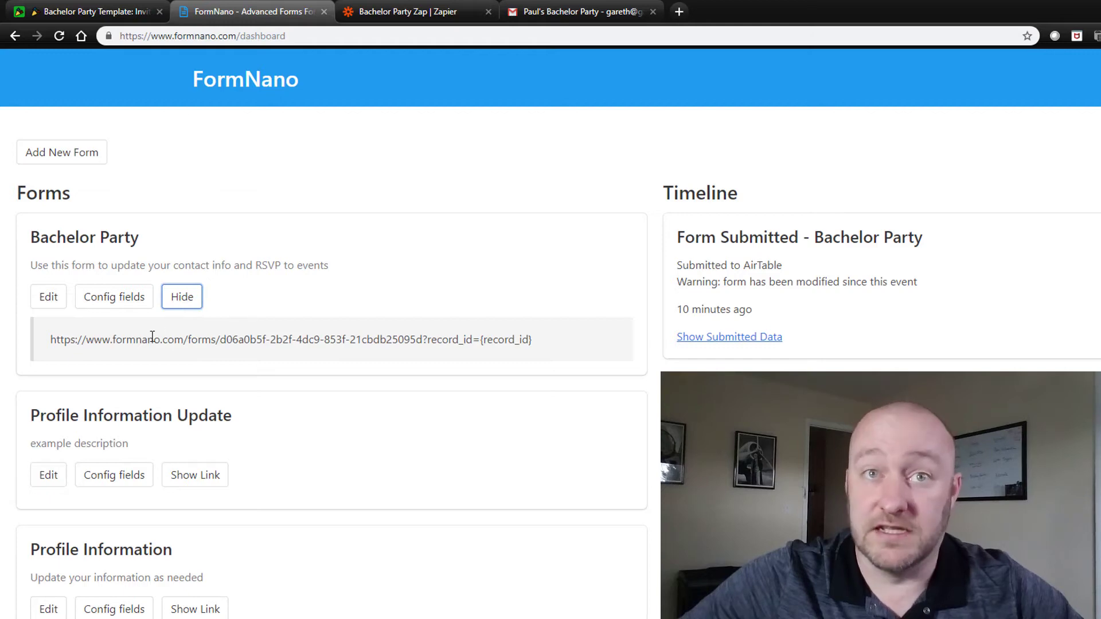
left_click_drag(56, 339, 556, 358)
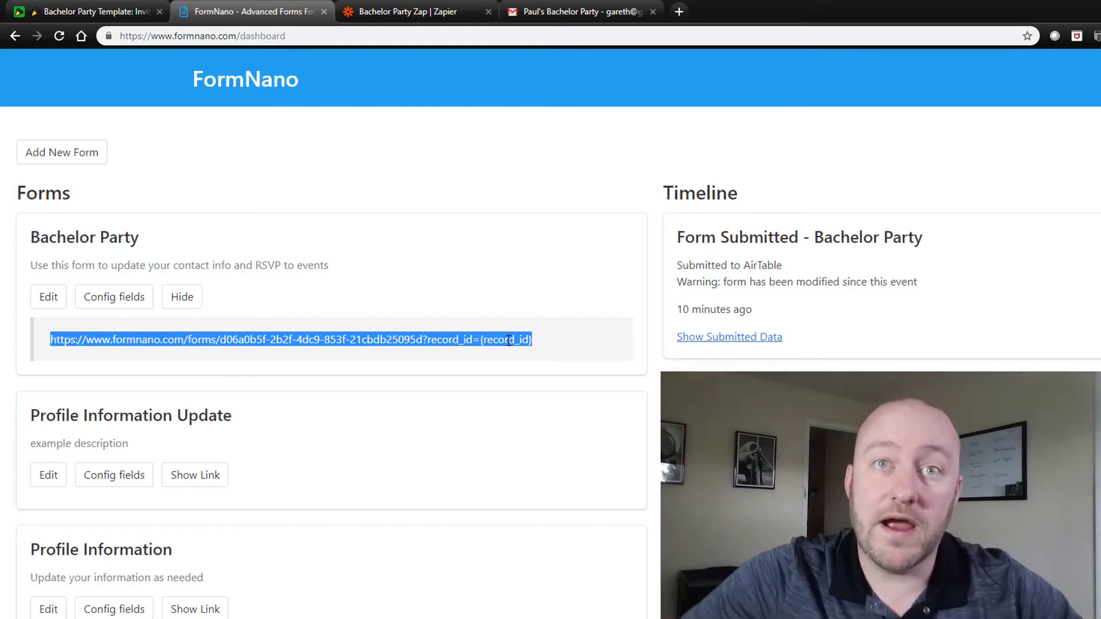
double_click(490, 340)
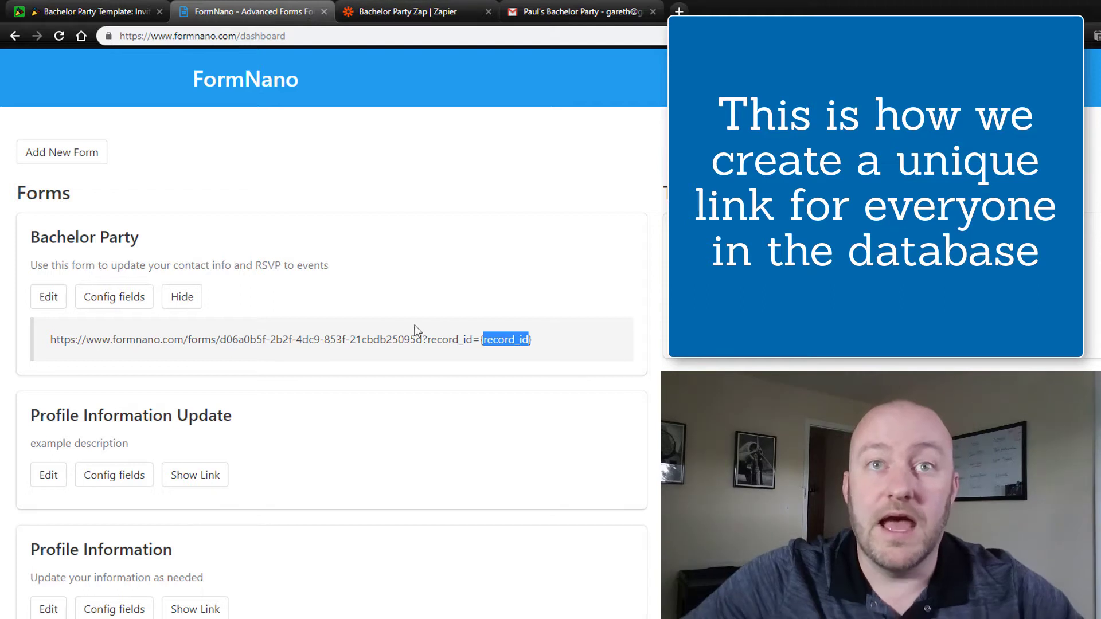
left_click_drag(481, 339, 52, 339)
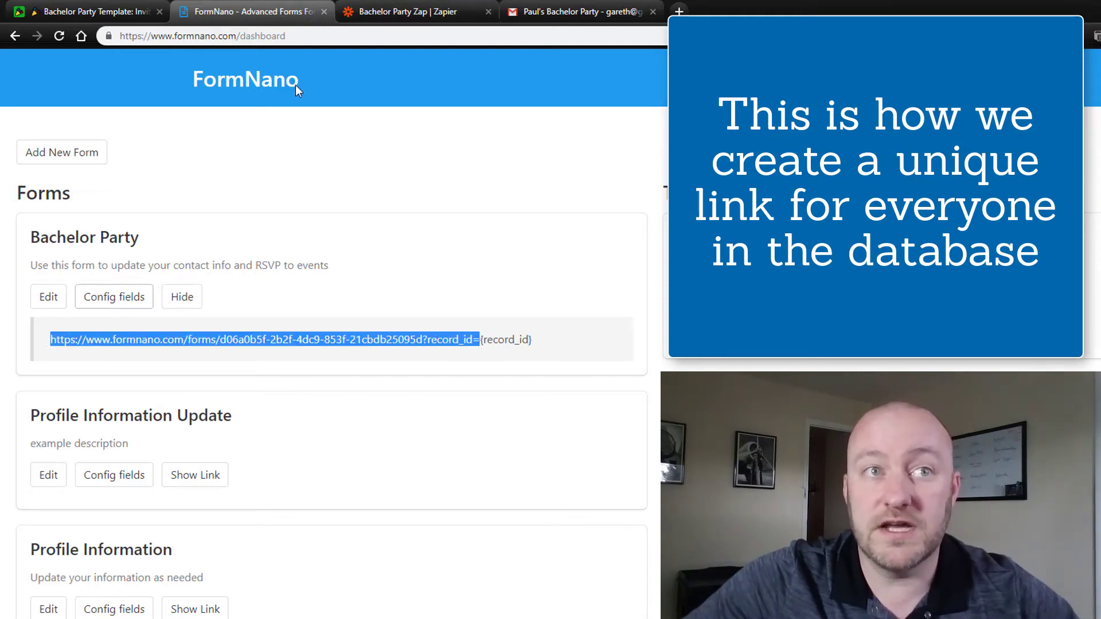
Step: Inspect the form URL inside the Invitees table's Form Link formula
left_click(67, 10)
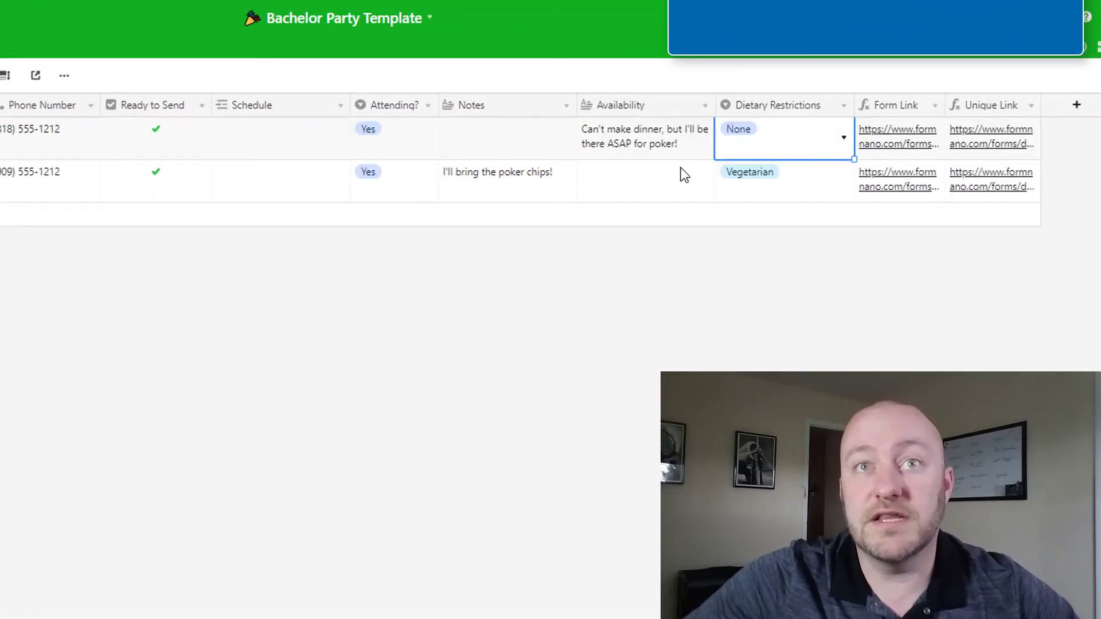
left_click(858, 94)
left_click(833, 208)
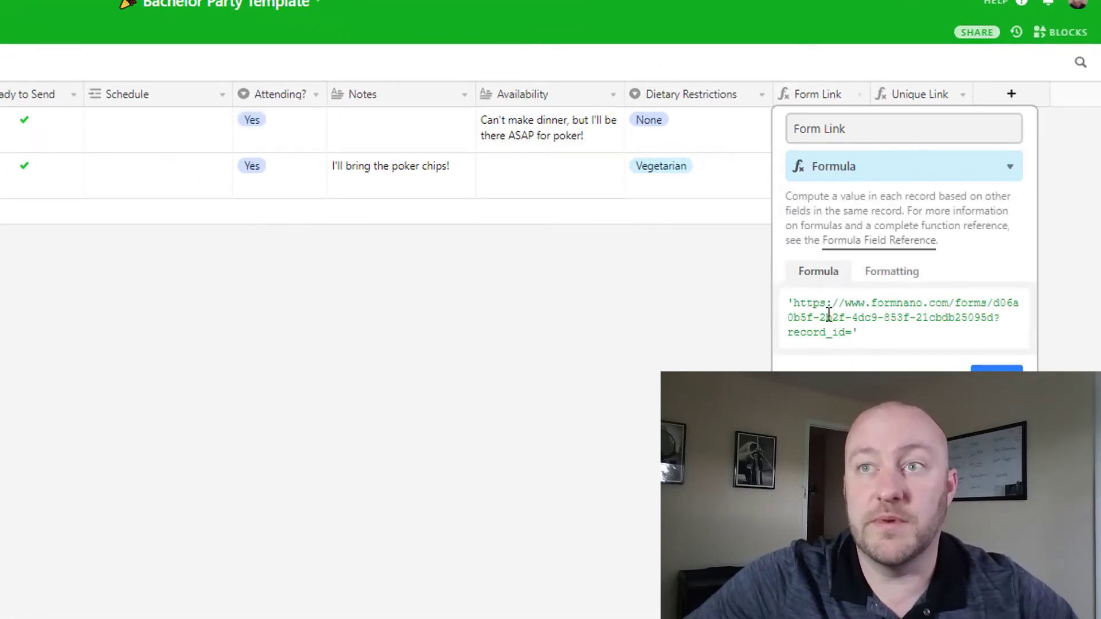
left_click_drag(790, 304, 852, 333)
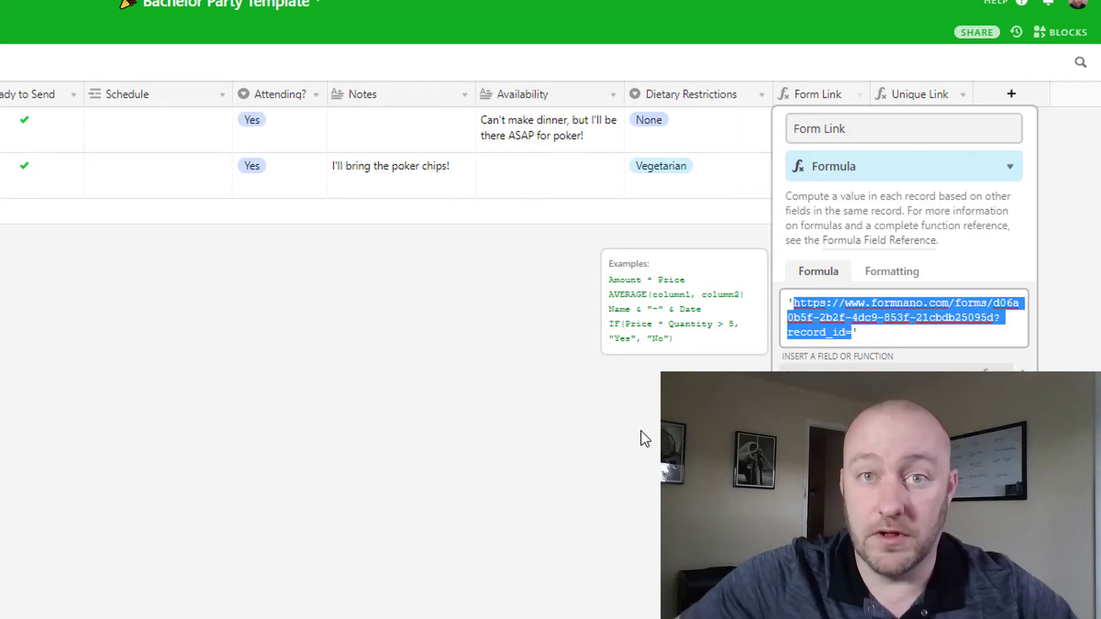
left_click(605, 503)
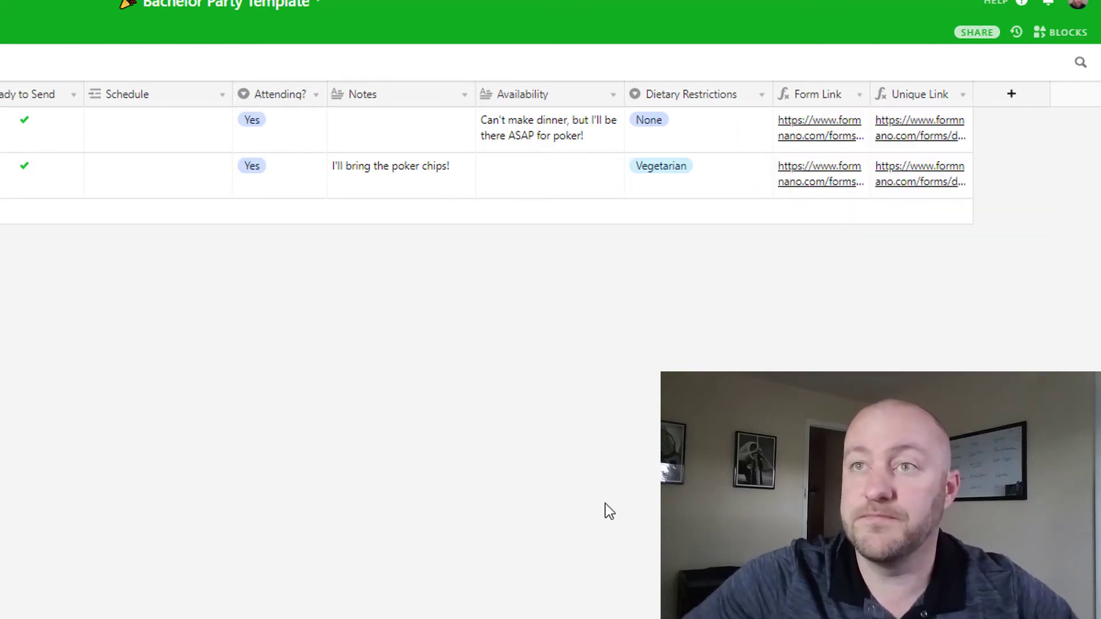
Step: Save the Unique Link formula as CONCATENATE({Form Link},RECORD_ID())
left_click(962, 95)
left_click(899, 120)
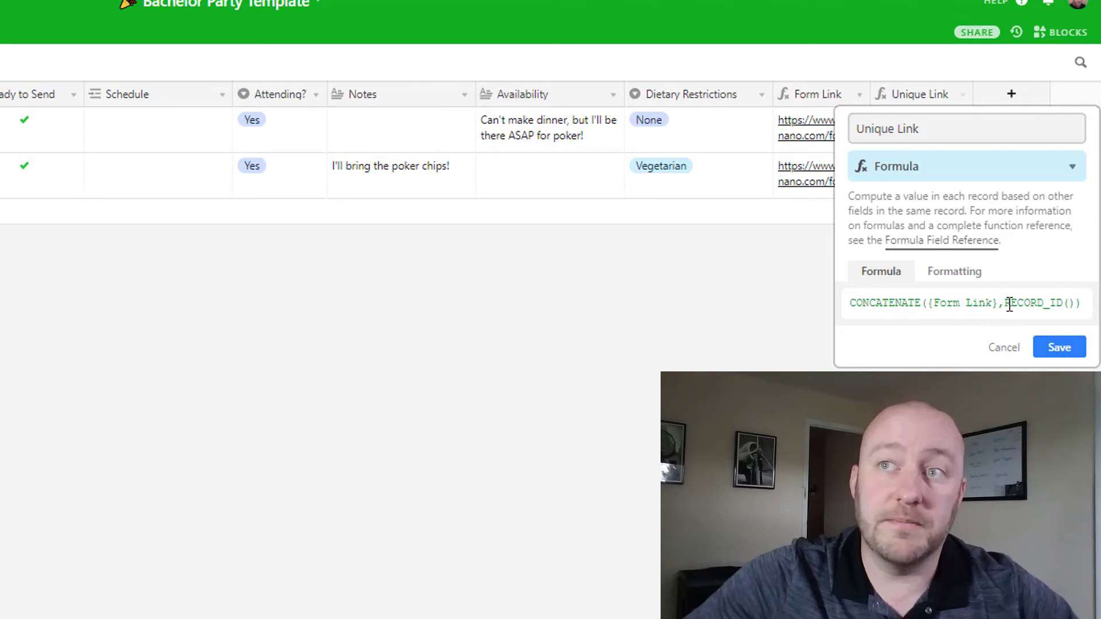
left_click_drag(1006, 304, 1075, 304)
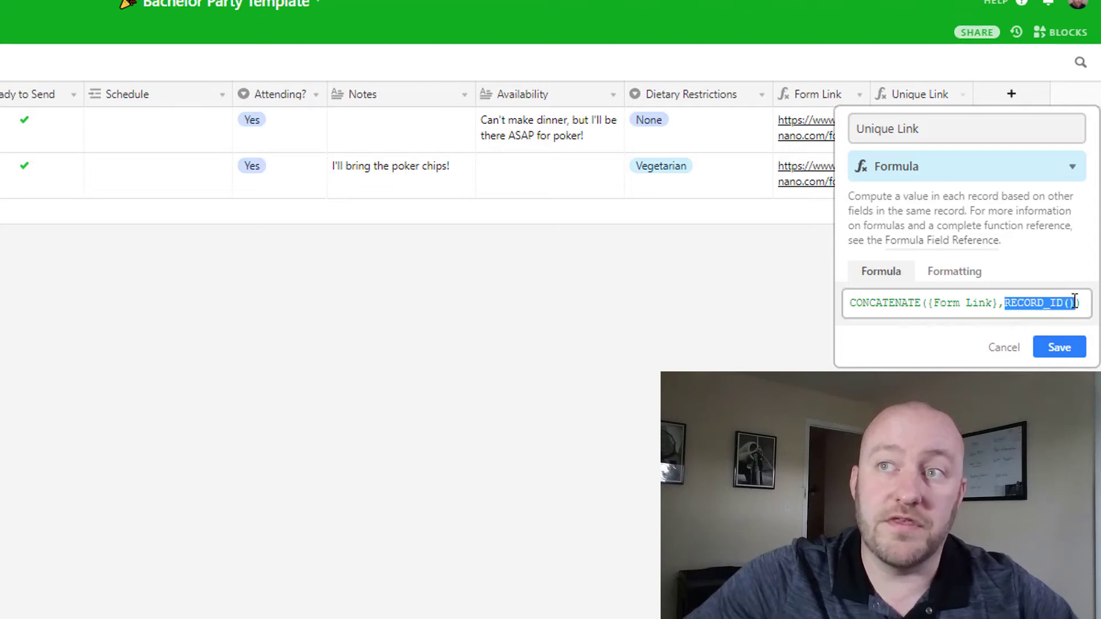
left_click(1059, 348)
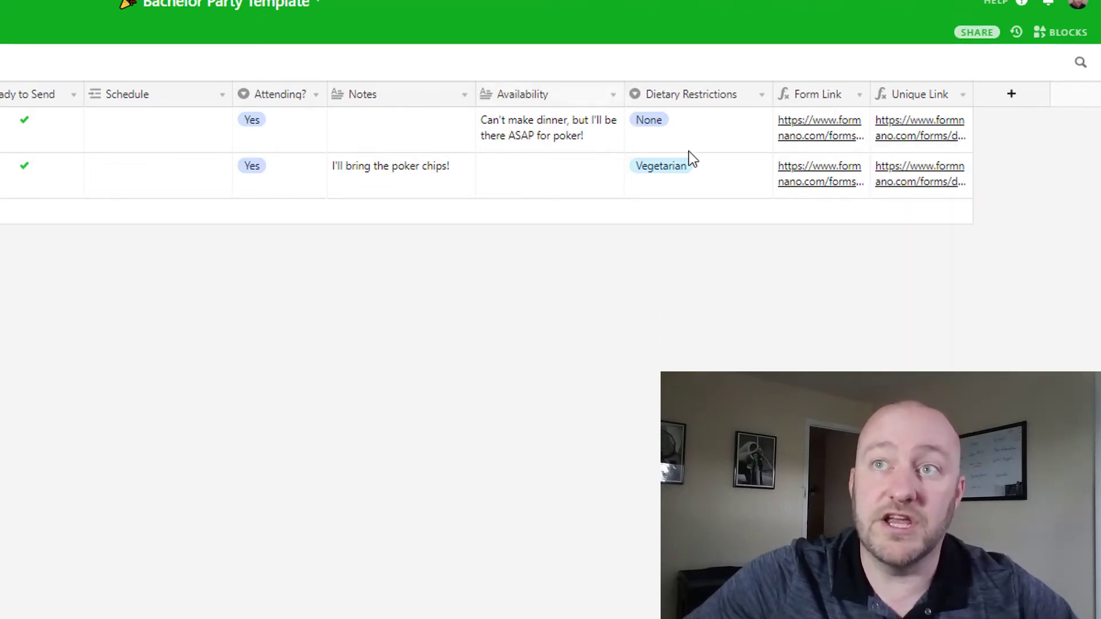
left_click(919, 131)
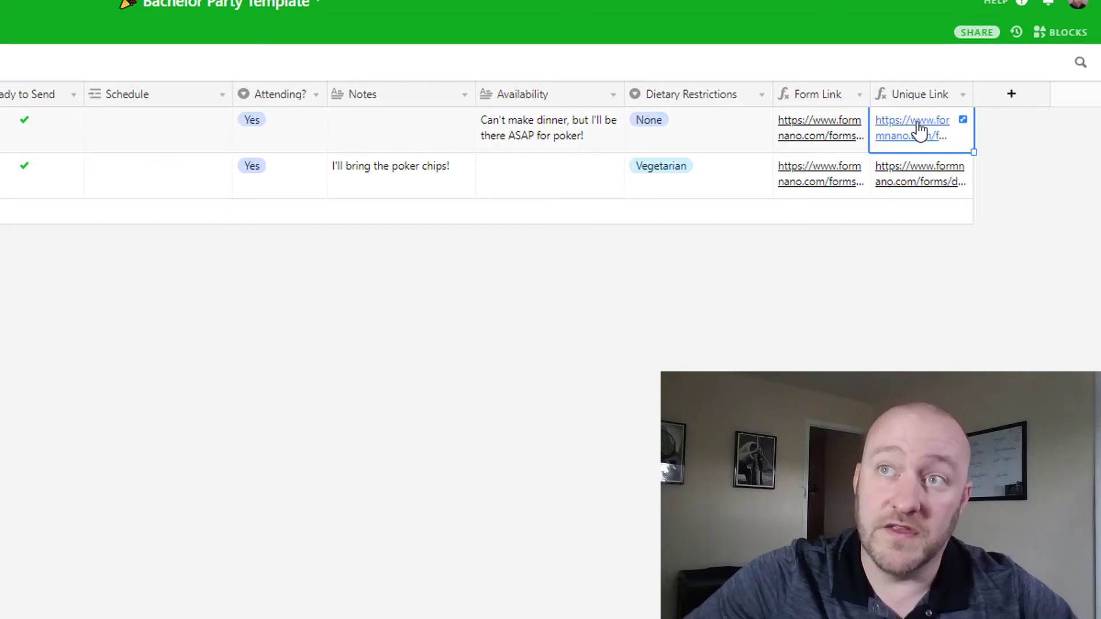
Step: Open the first invitee's personal RSVP form, confirm the prefilled names and change the phone number
left_click(919, 132)
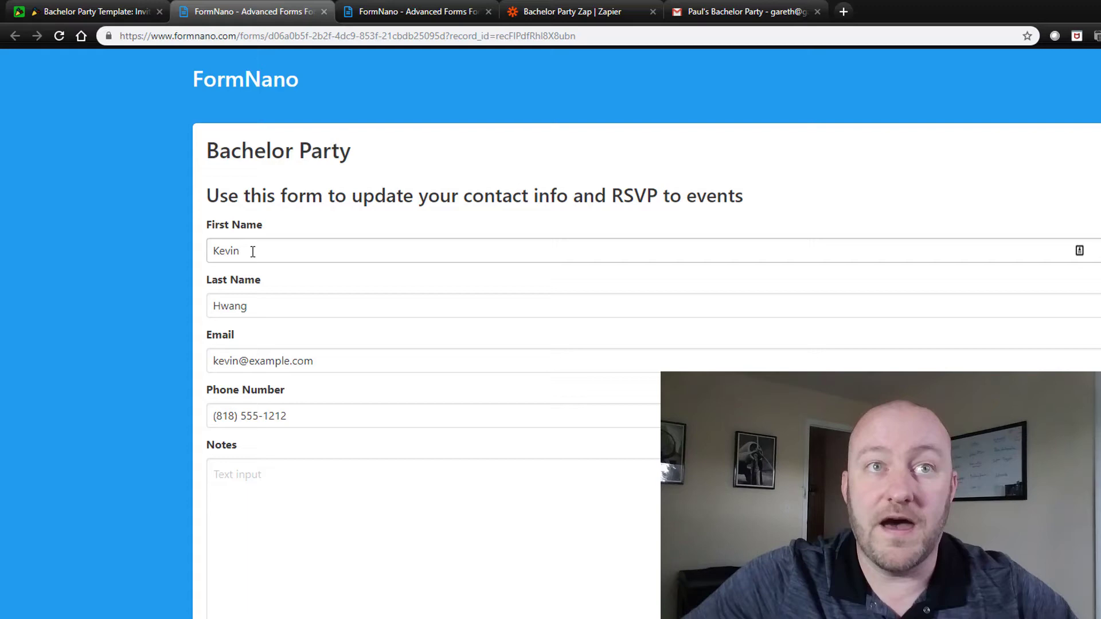
left_click(253, 252)
left_click(260, 306)
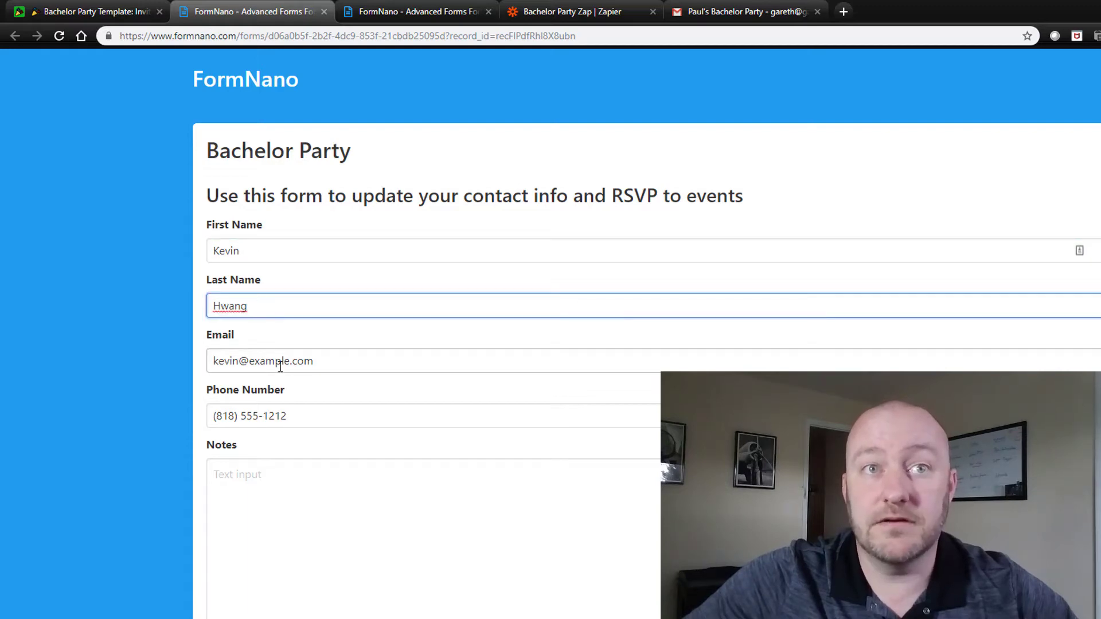
left_click_drag(282, 415, 291, 418)
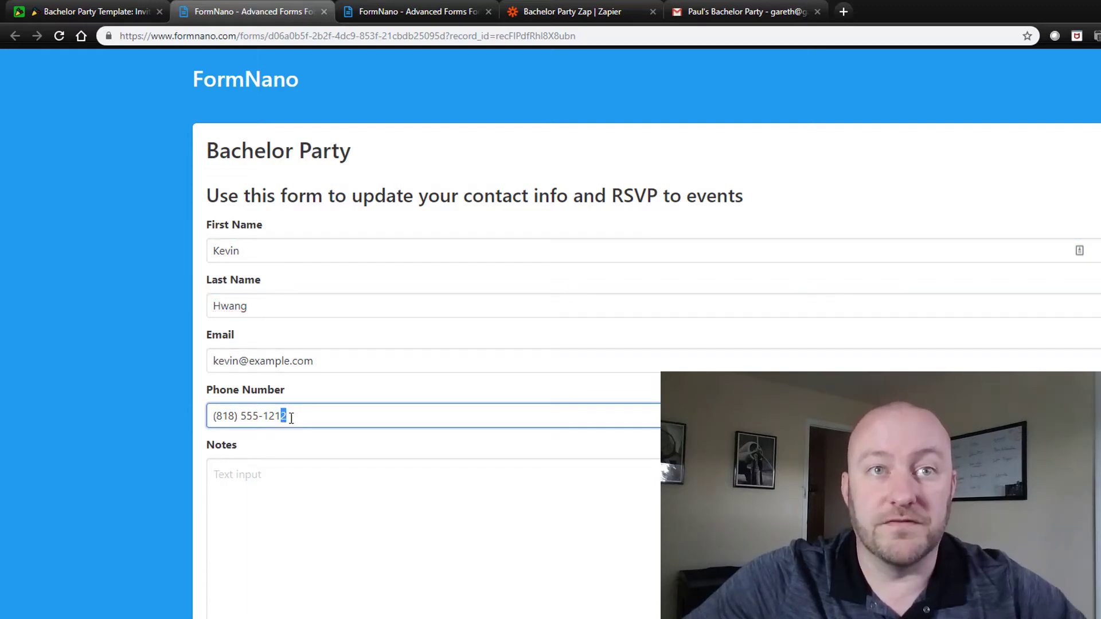
scroll(338, 395, "down", 2)
Step: Append 'Looking forward to it' to the availability answer and submit the RSVP
left_click(302, 354)
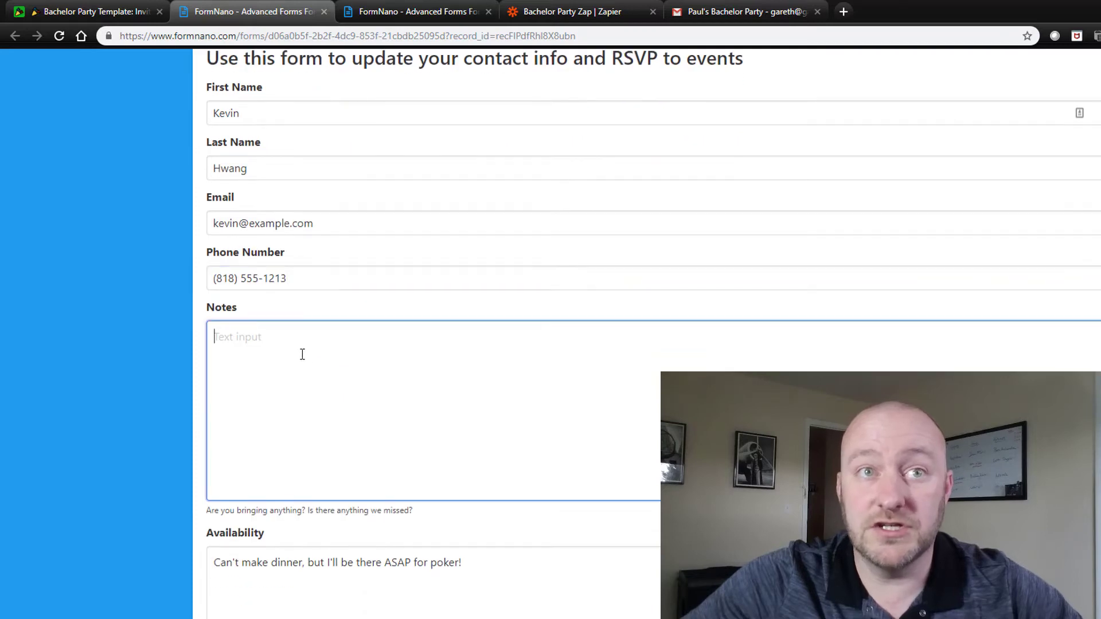
key("Tab")
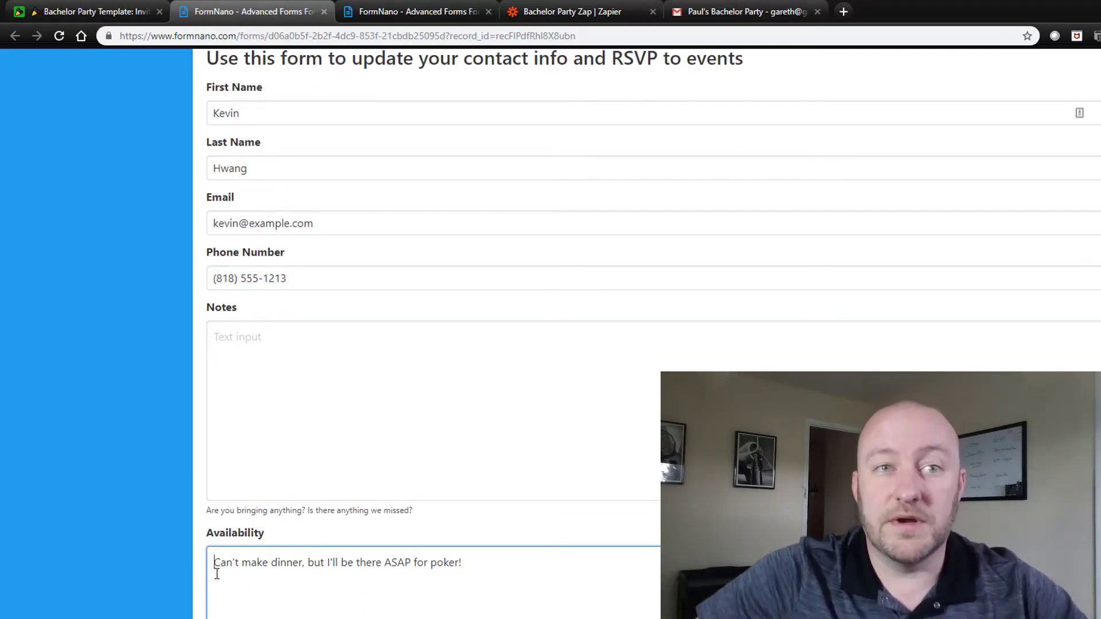
left_click_drag(217, 573, 457, 563)
left_click(457, 564)
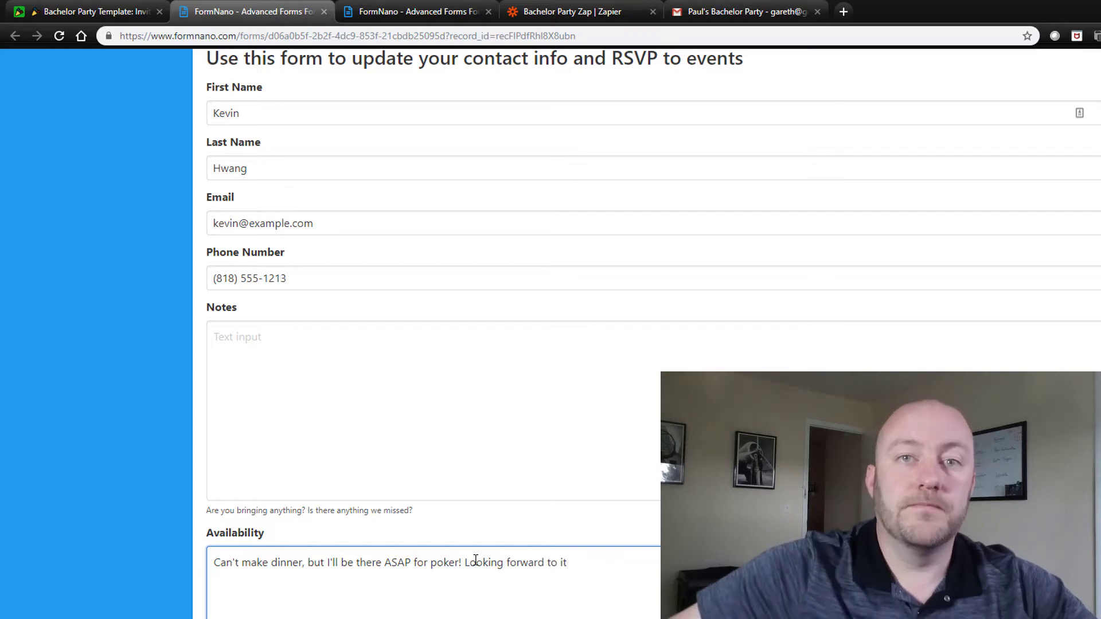
scroll(381, 477, "down", 6)
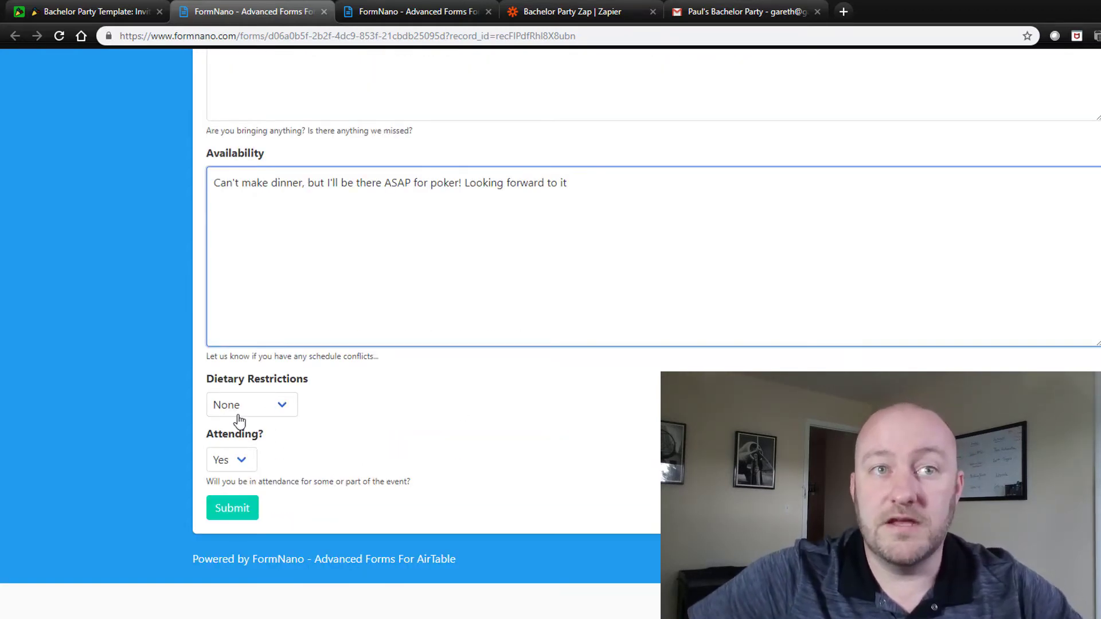
left_click(241, 514)
left_click(106, 13)
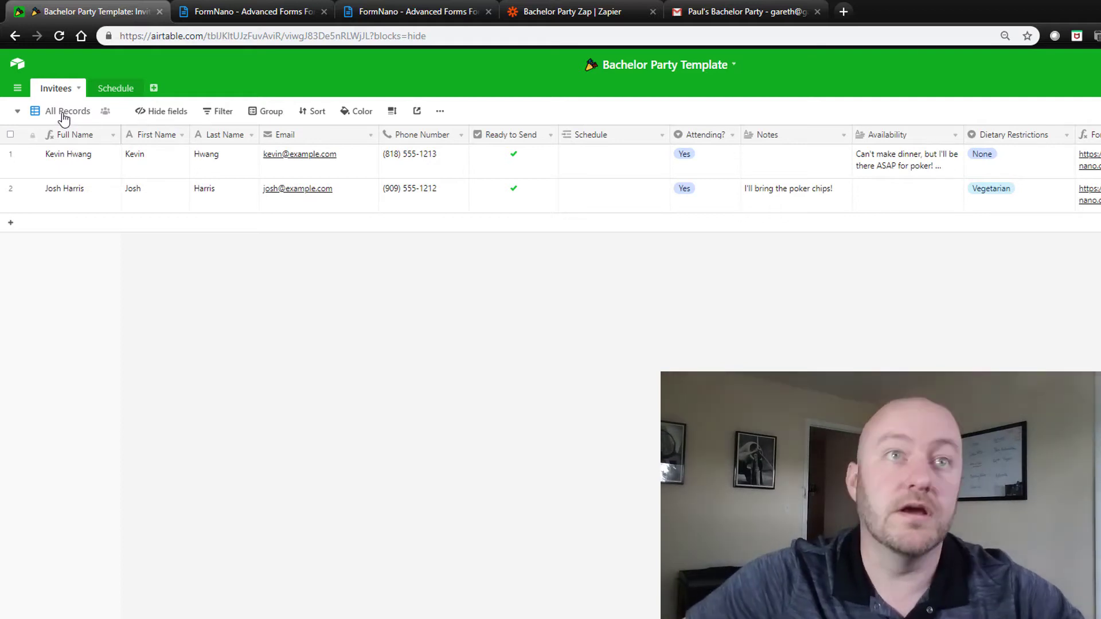
Step: Switch the Invitees table from All Records to the Unsent Guest Info view
left_click(64, 115)
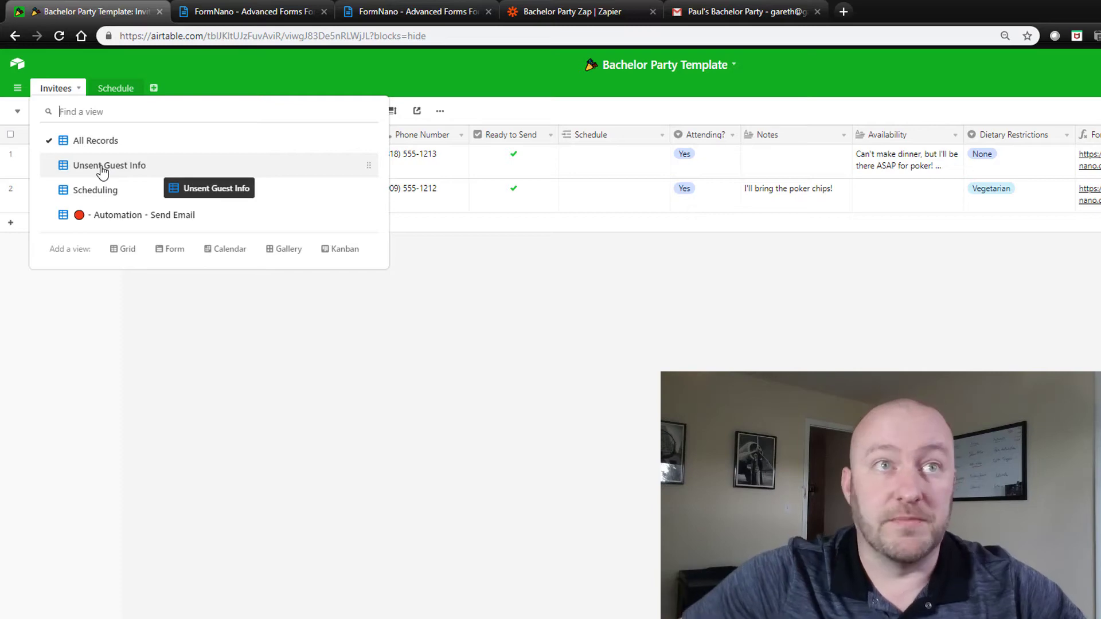
left_click(103, 168)
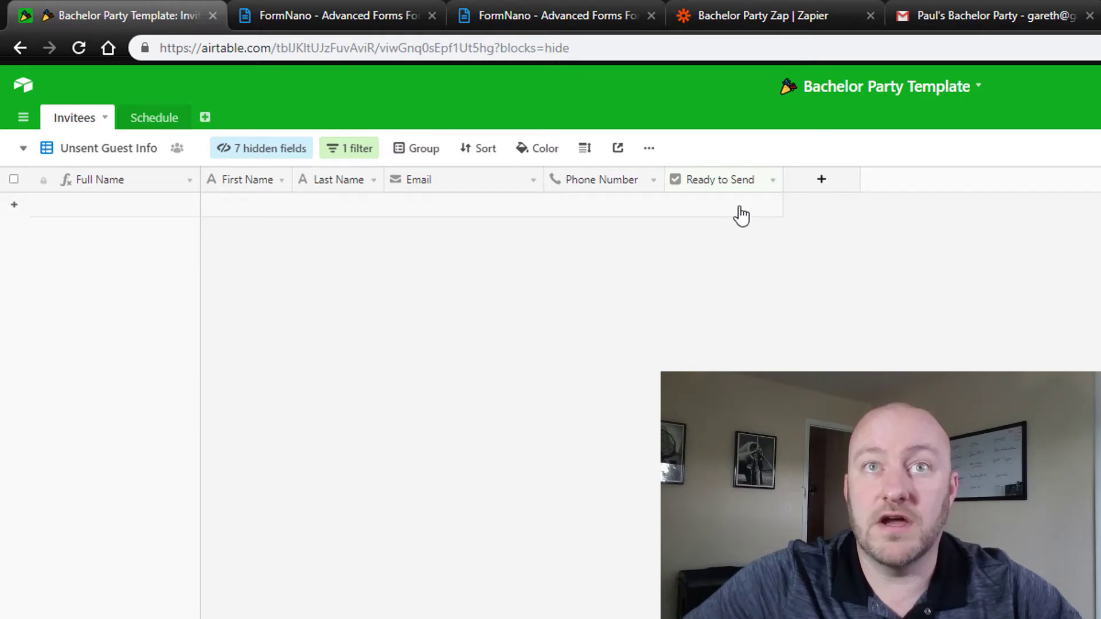
Step: Return the Invitees table to the All Records view
left_click(90, 154)
left_click(110, 189)
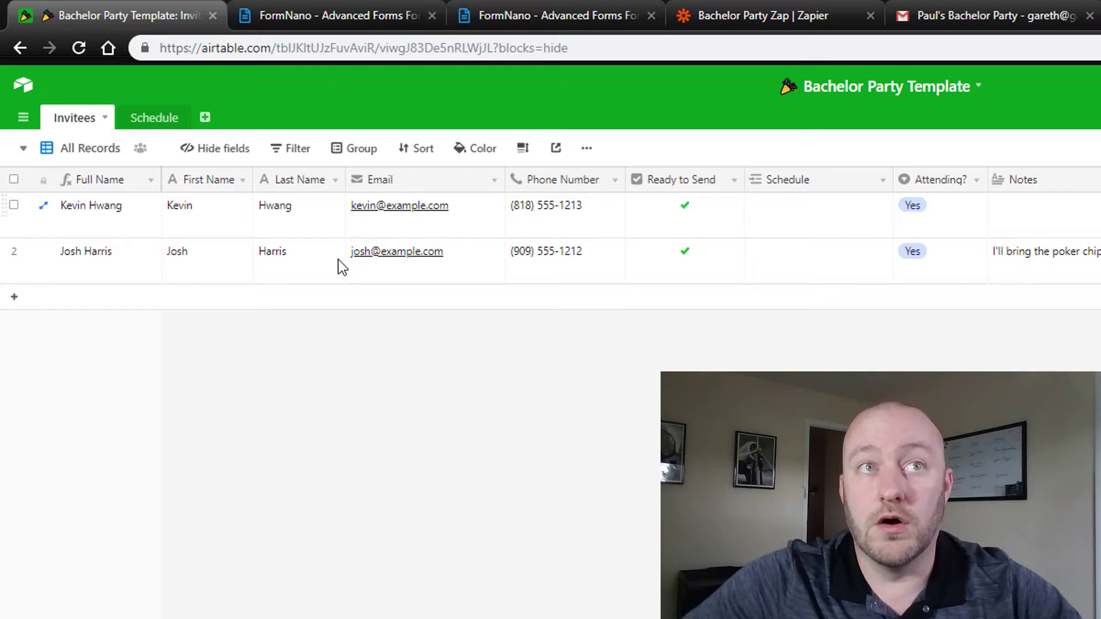
left_click(90, 154)
key("Escape")
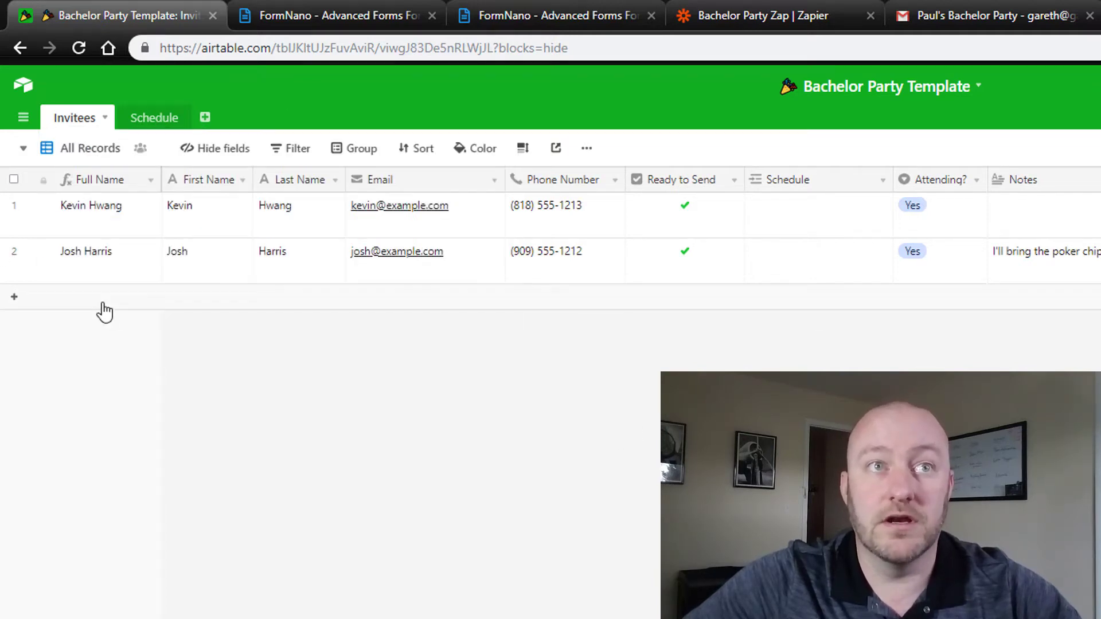
Step: Add a new invitee row with the guest's first name, last name, email and phone number
left_click(104, 313)
key("Tab")
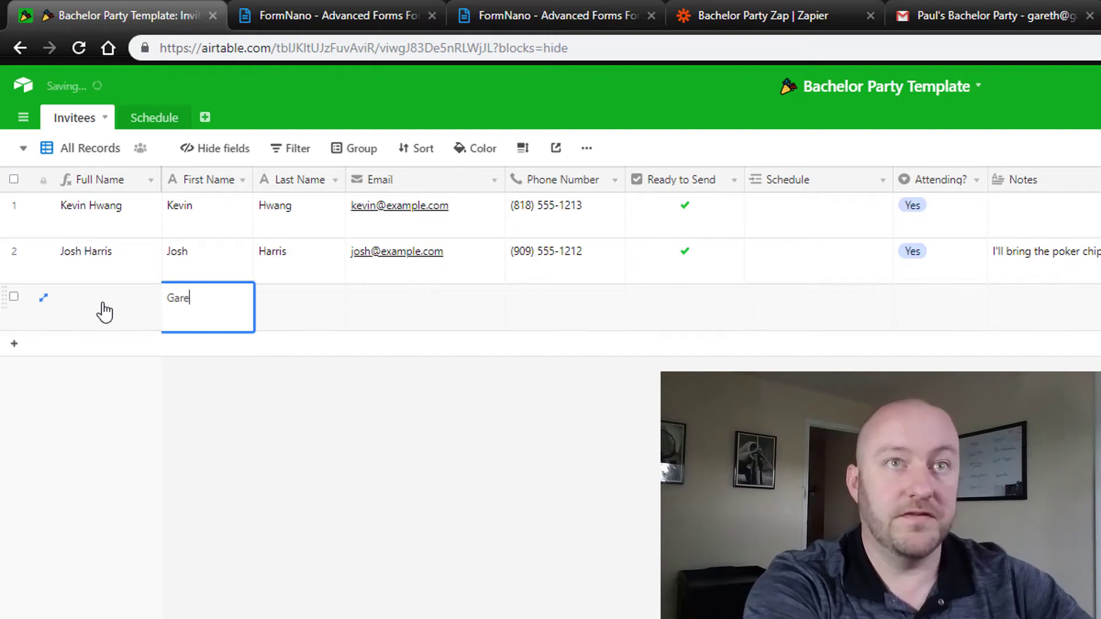
key("Tab")
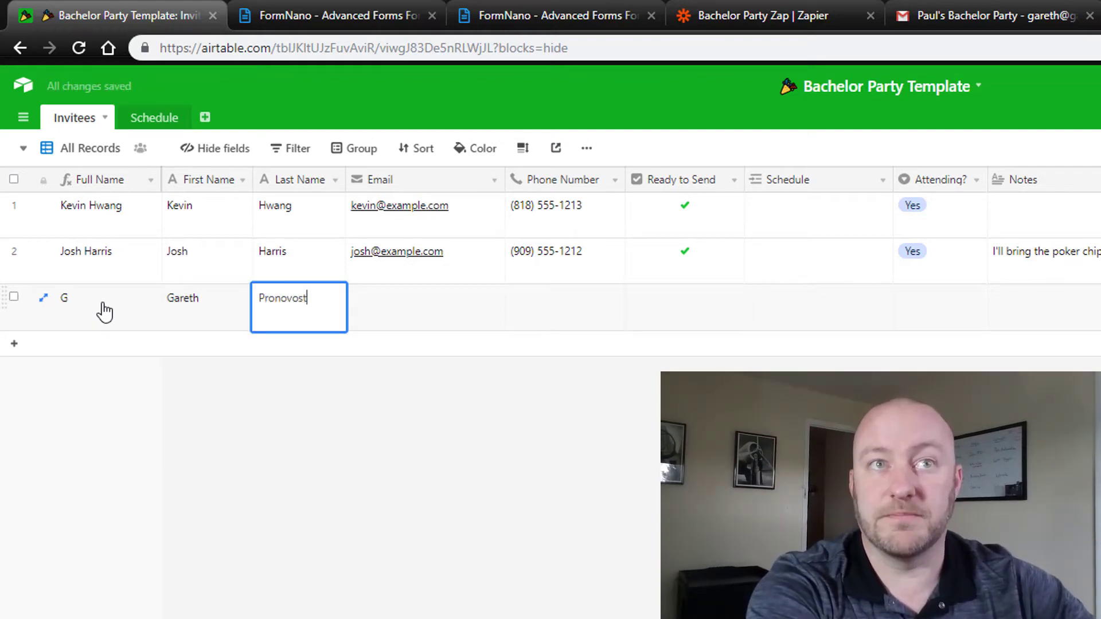
key("Tab")
key("Tab")
type("951) 5")
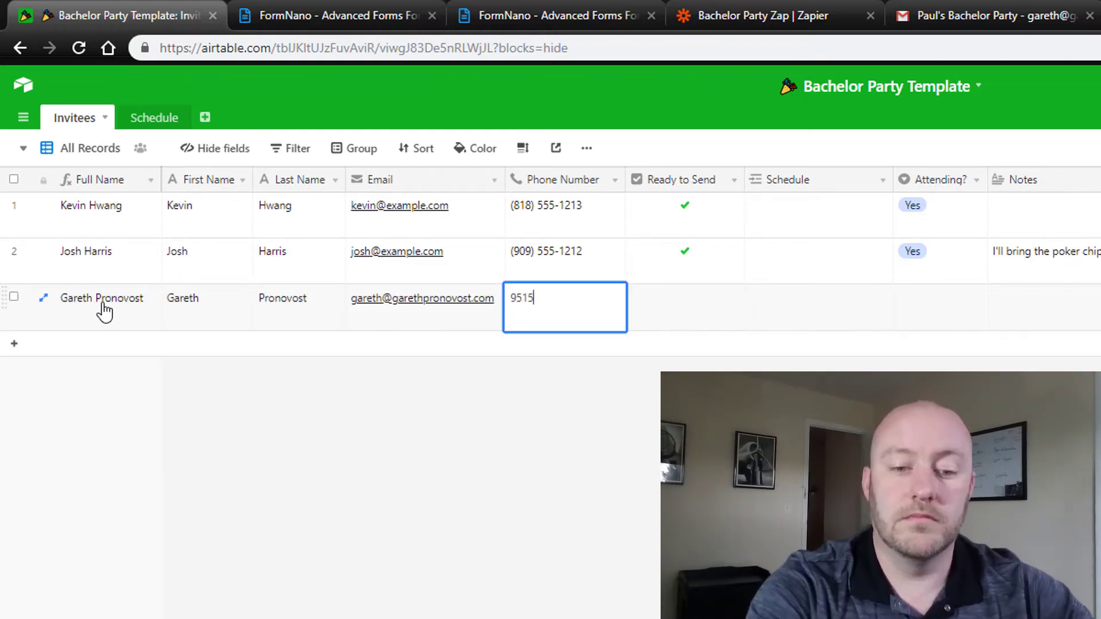
type("55-1212")
key("Tab")
left_click(847, 358)
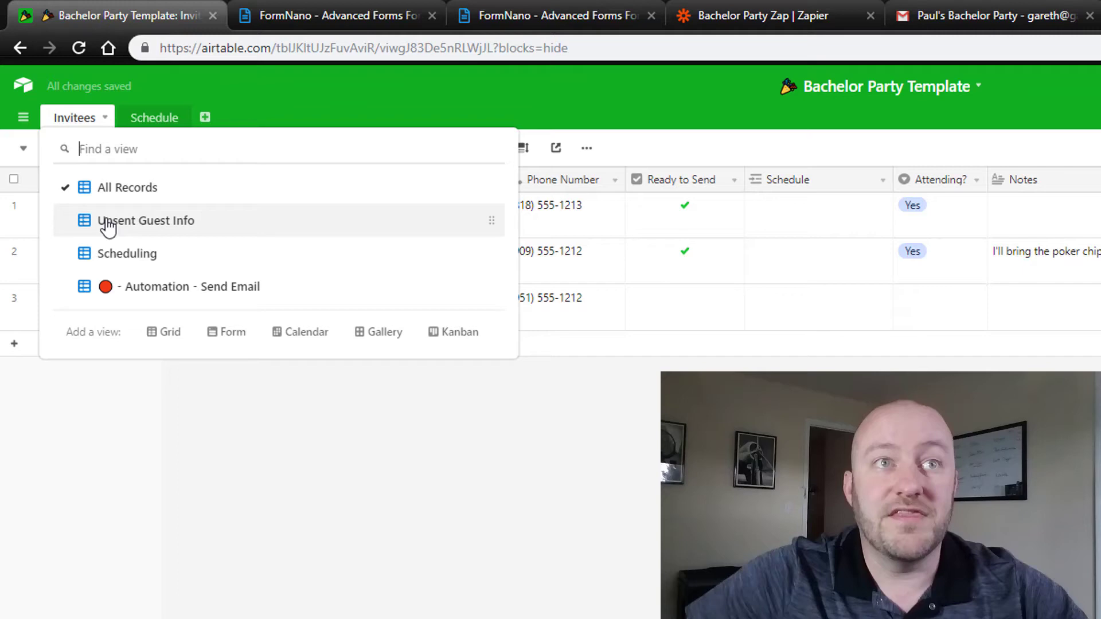
Step: Switch to Unsent Guest Info, where only the newly added invitee appears
left_click(107, 221)
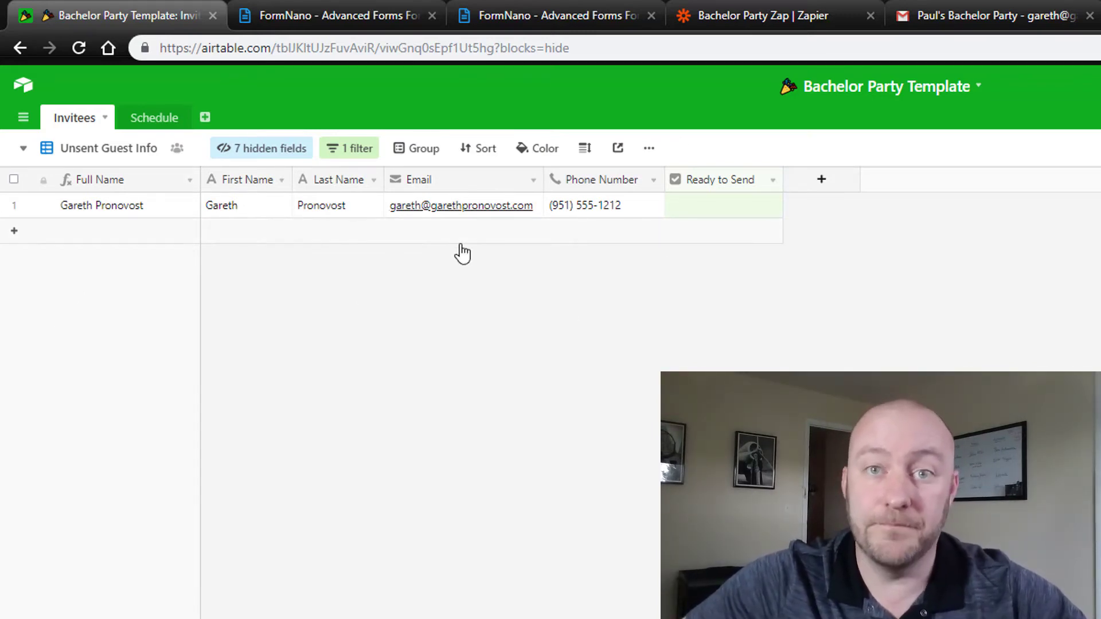
Step: Open the Scheduling view and add the filter Attending? is Yes
left_click(106, 153)
left_click(153, 254)
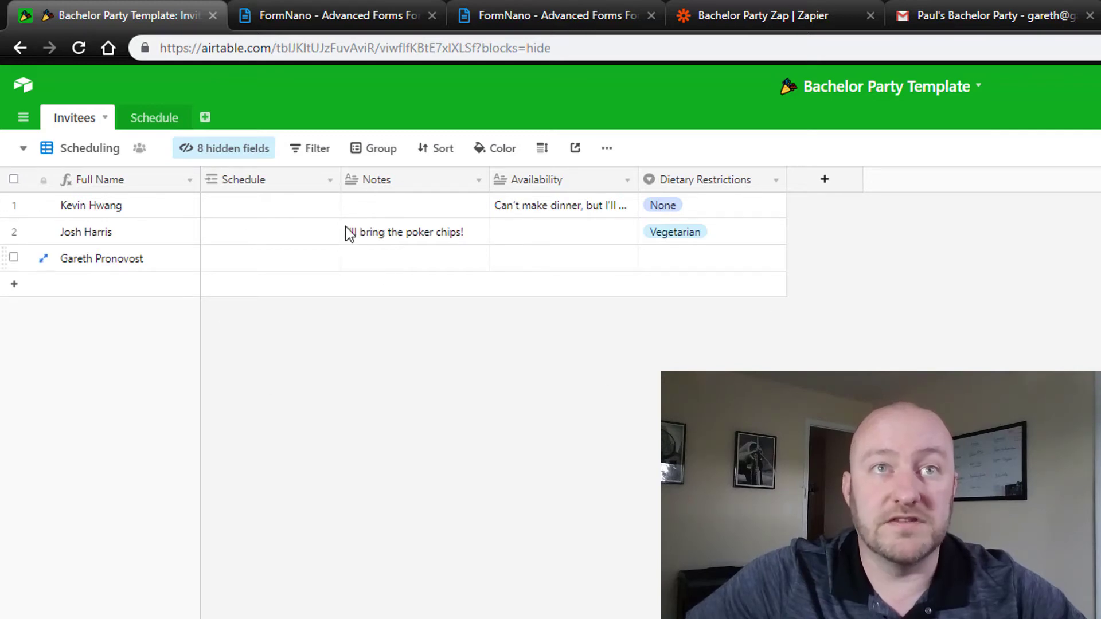
left_click(319, 150)
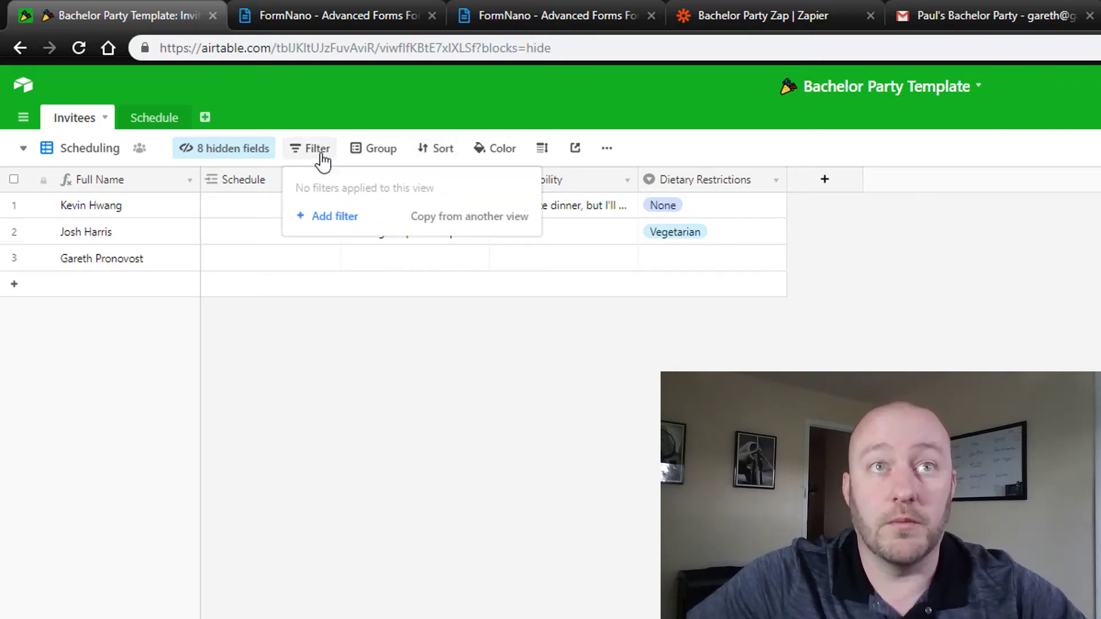
left_click(340, 218)
left_click(393, 189)
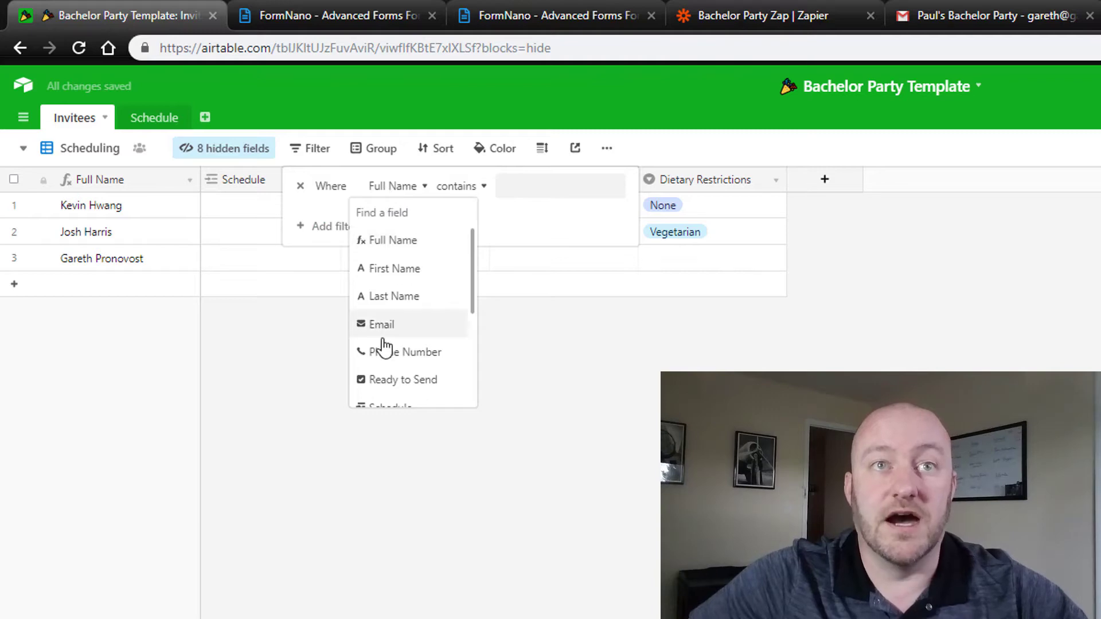
scroll(396, 359, "down", 3)
left_click(401, 395)
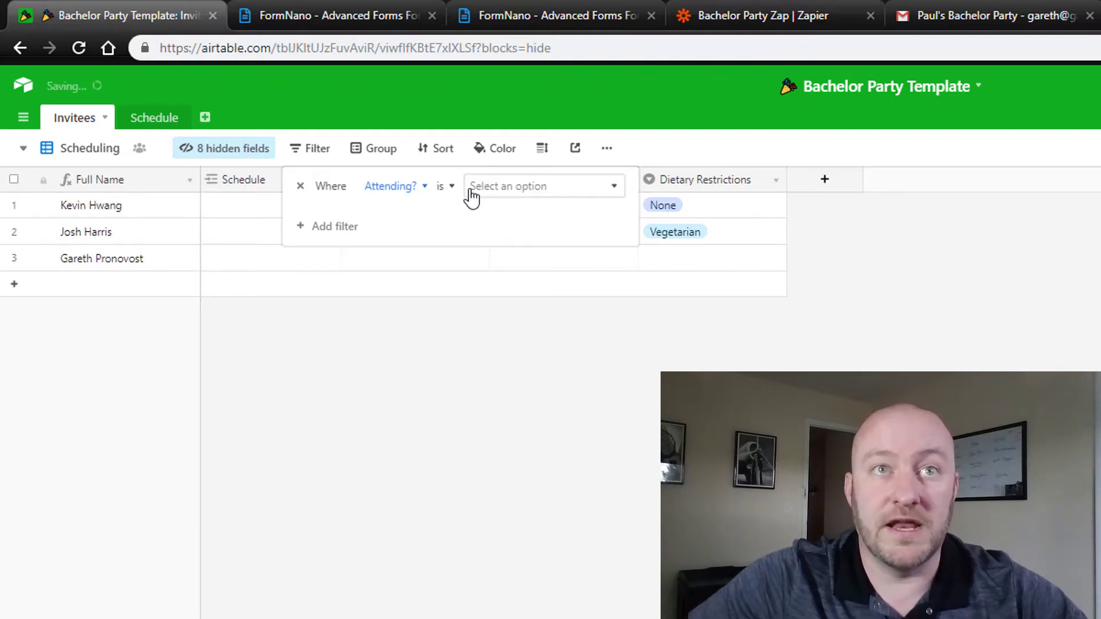
left_click(486, 190)
left_click(486, 242)
left_click(426, 342)
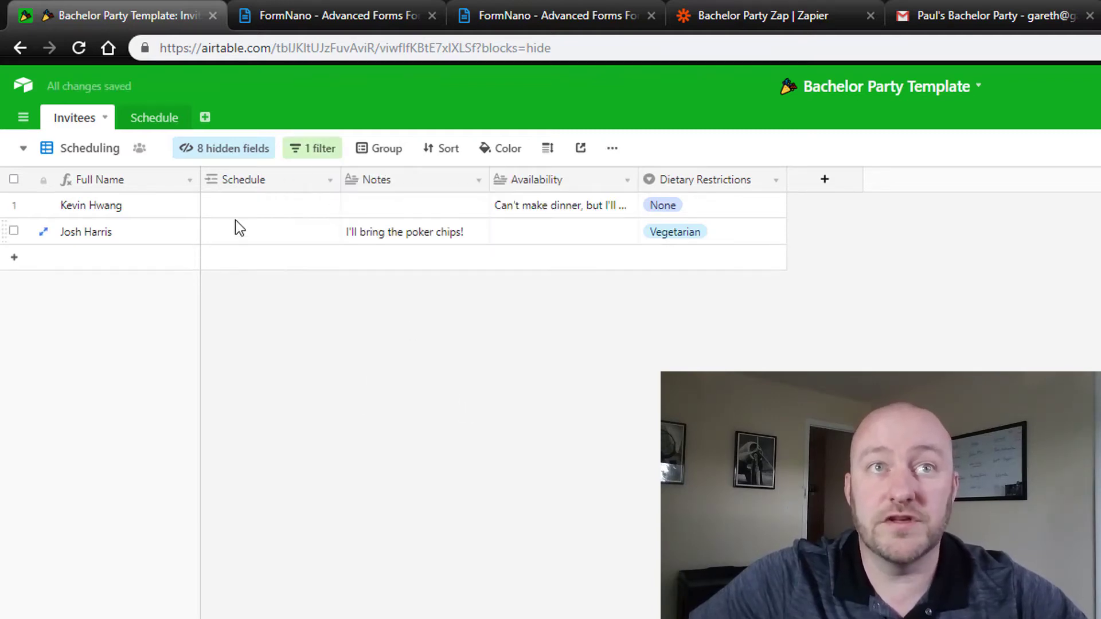
Step: Select the first invitee's Schedule cell to begin linking events
left_click(233, 211)
left_click(446, 280)
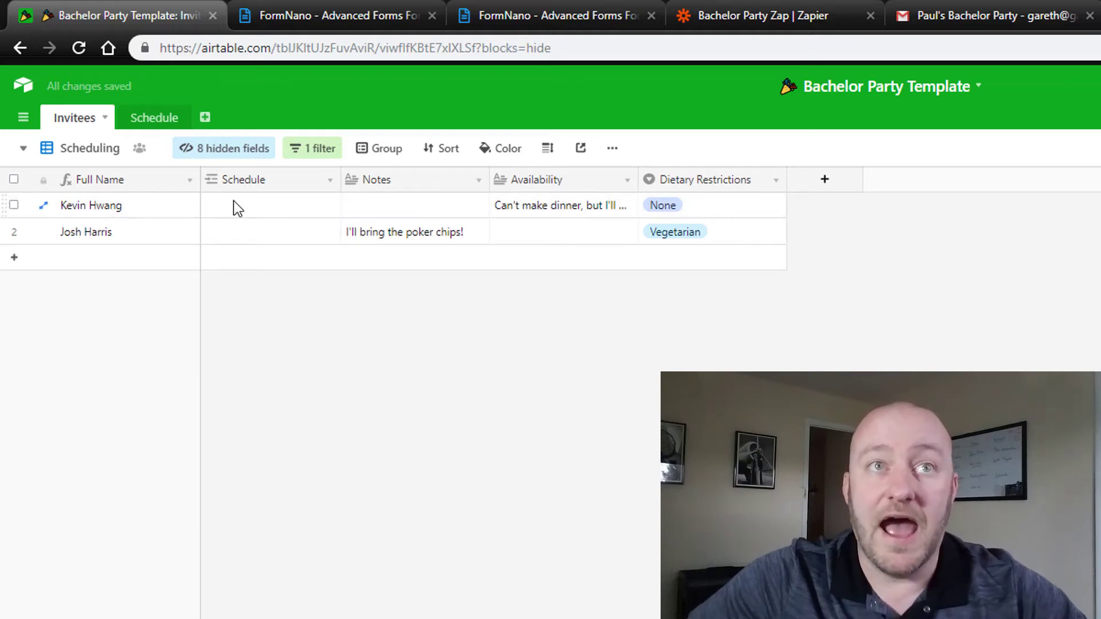
left_click(246, 211)
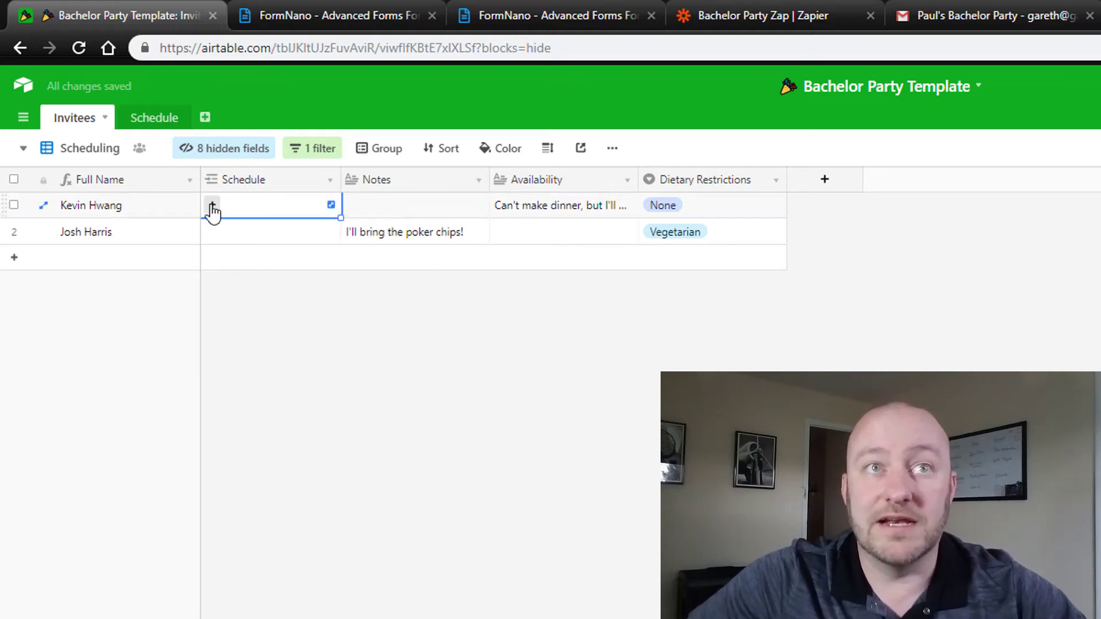
Step: Open the Schedule table and look over the events' titles and notes
left_click(163, 119)
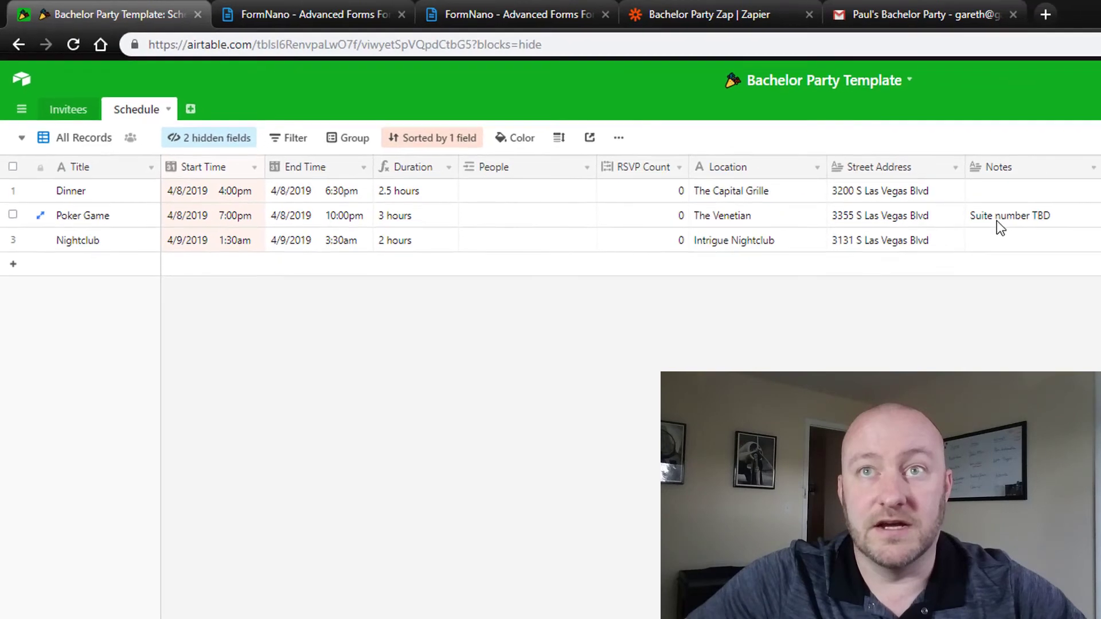
left_click(1059, 237)
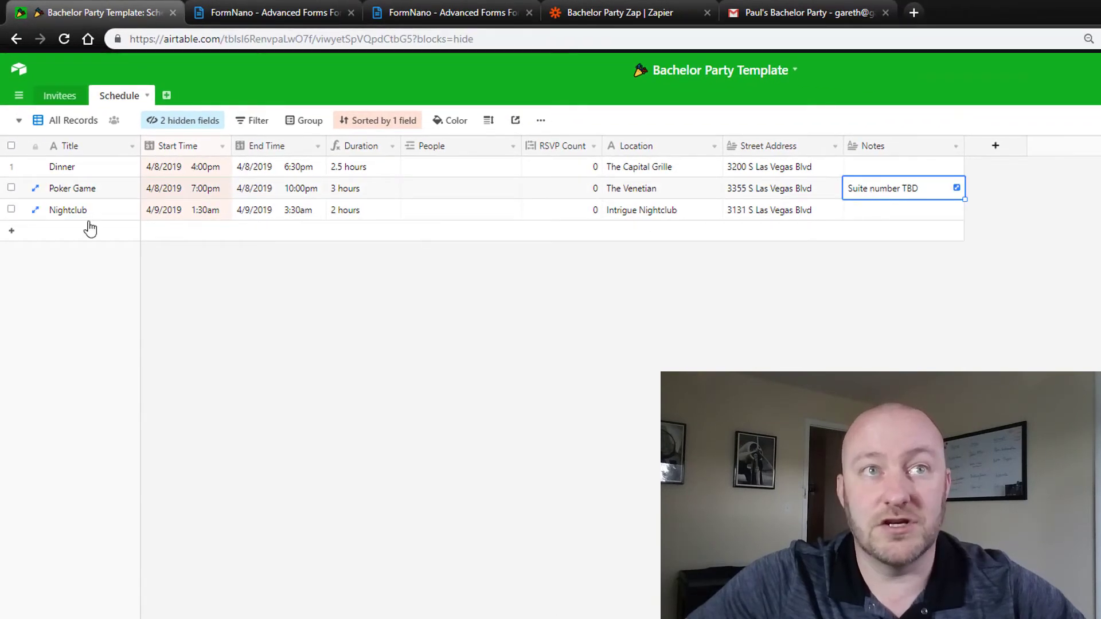
left_click(62, 218)
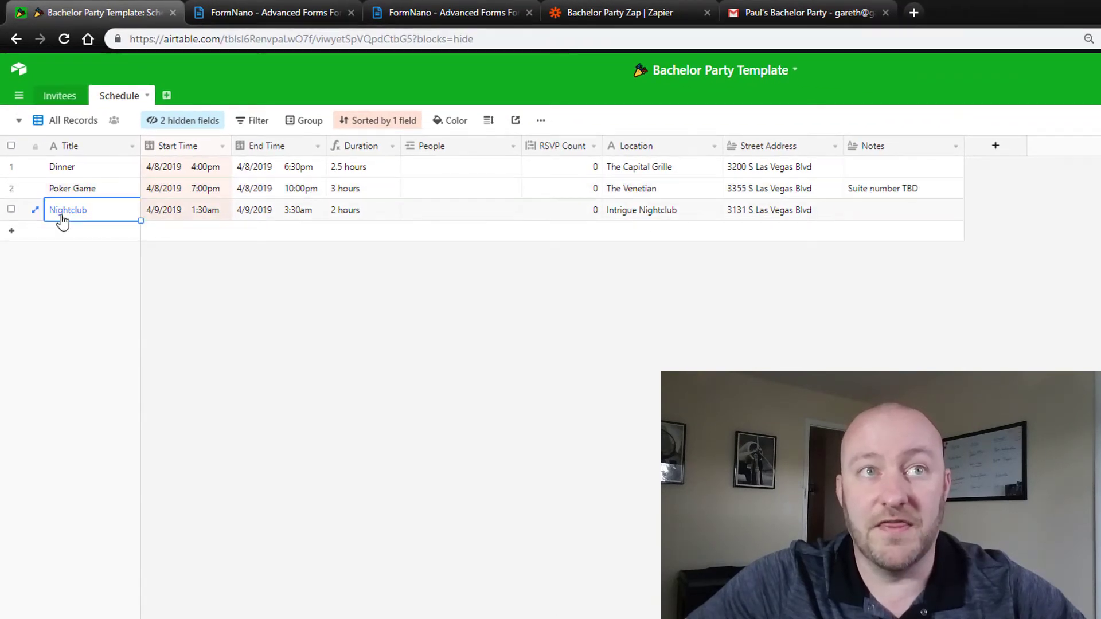
left_click(299, 294)
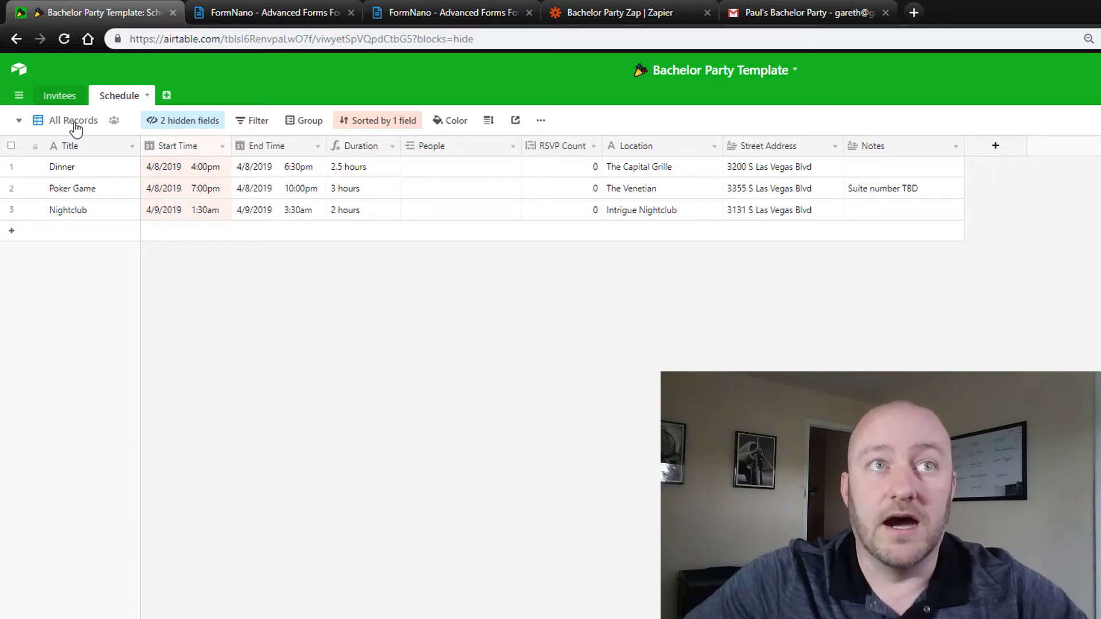
Step: Unhide the Image field and narrow the Image column
left_click(183, 127)
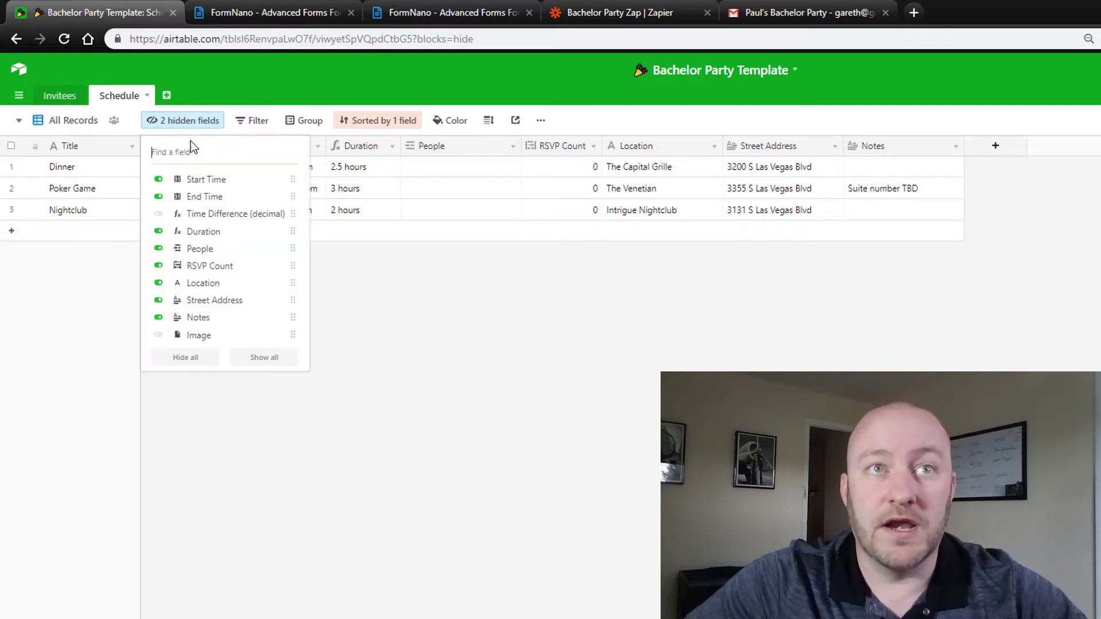
left_click(159, 337)
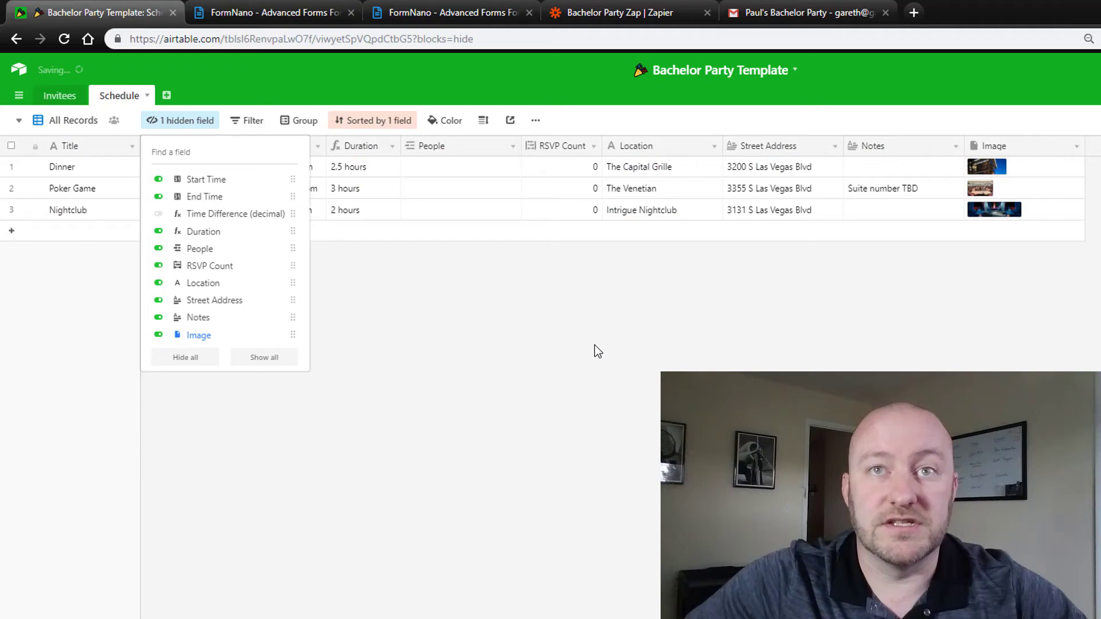
left_click(594, 352)
left_click_drag(1084, 148, 1042, 148)
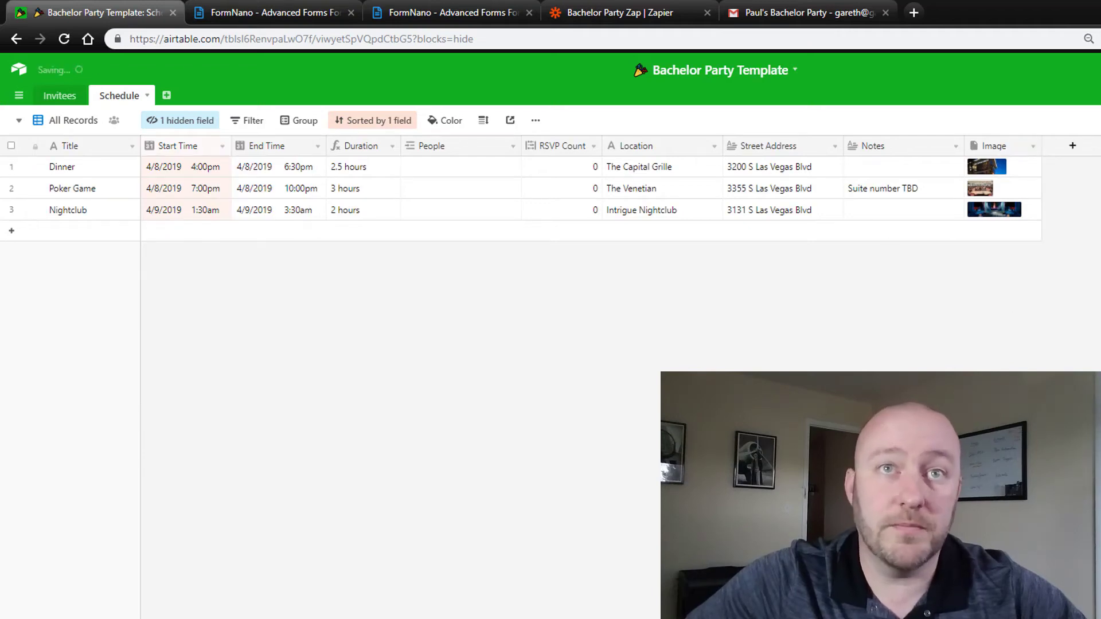
Step: Look over the Events gallery view of the Schedule table
left_click(80, 118)
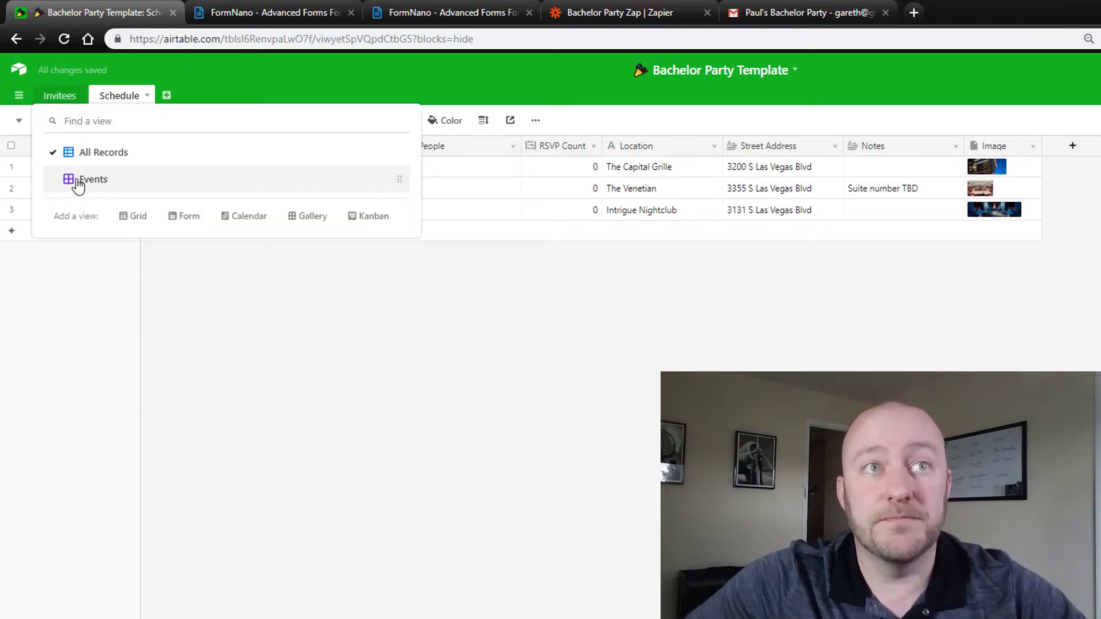
left_click(86, 179)
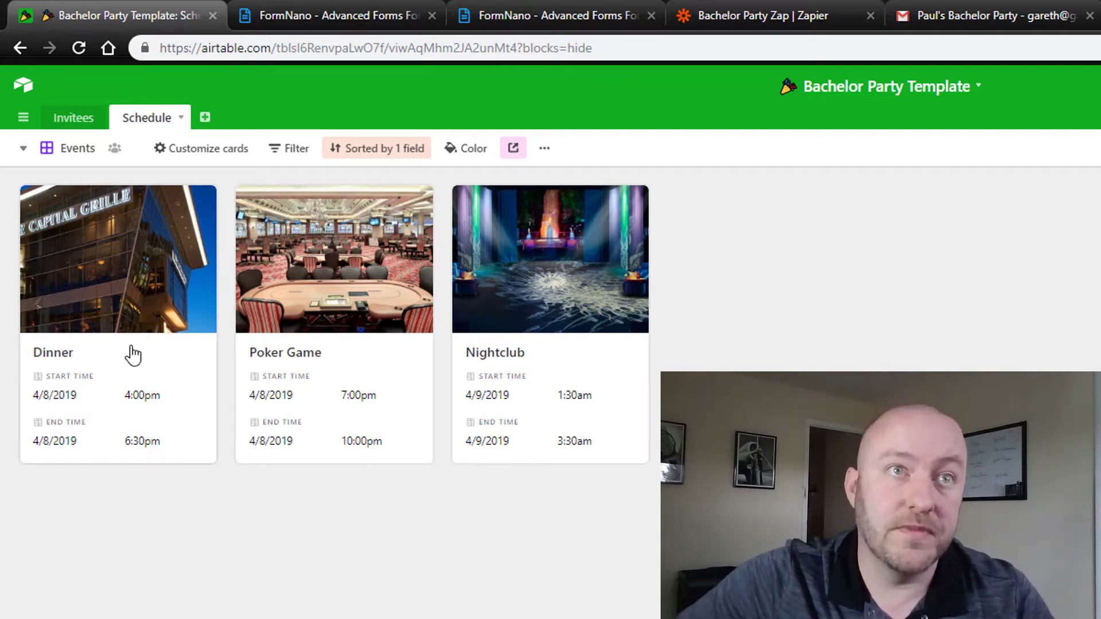
left_click(80, 151)
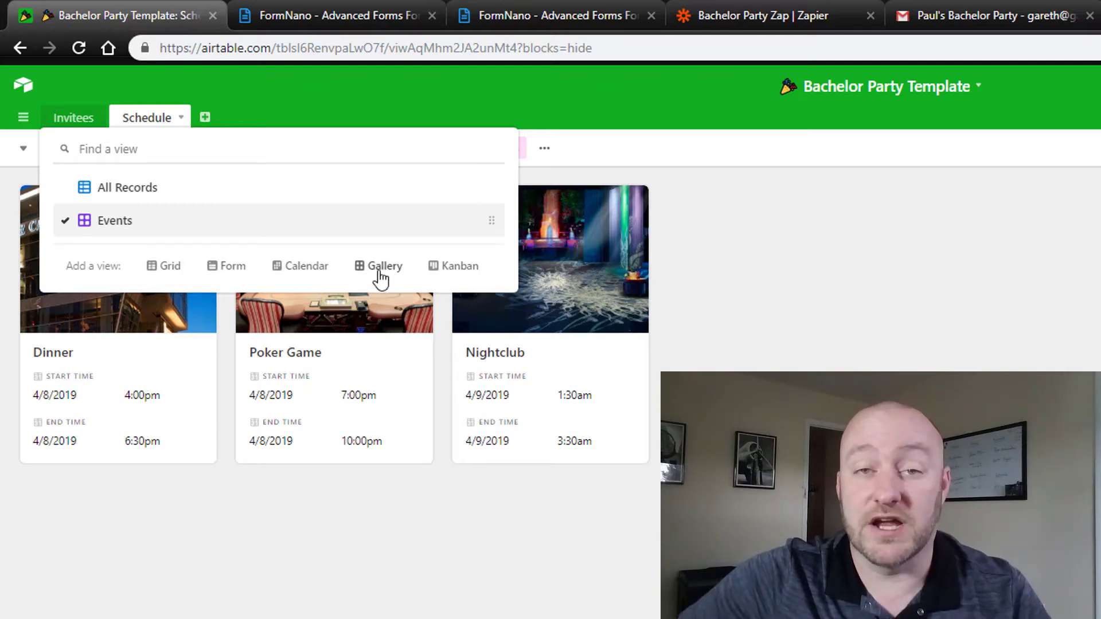
left_click(392, 568)
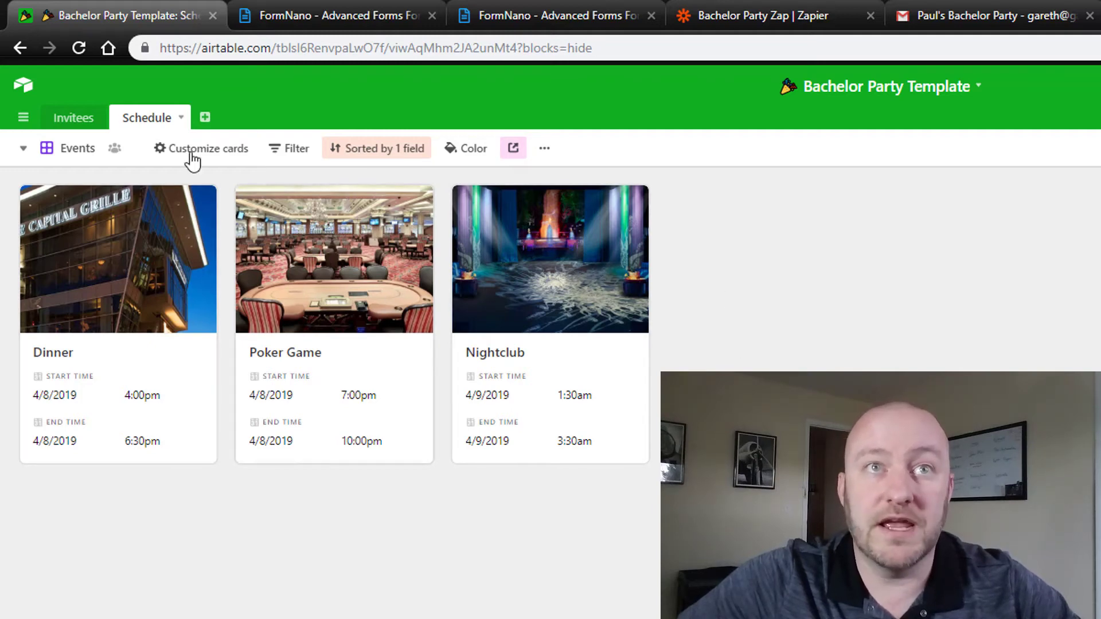
left_click(78, 150)
left_click(123, 193)
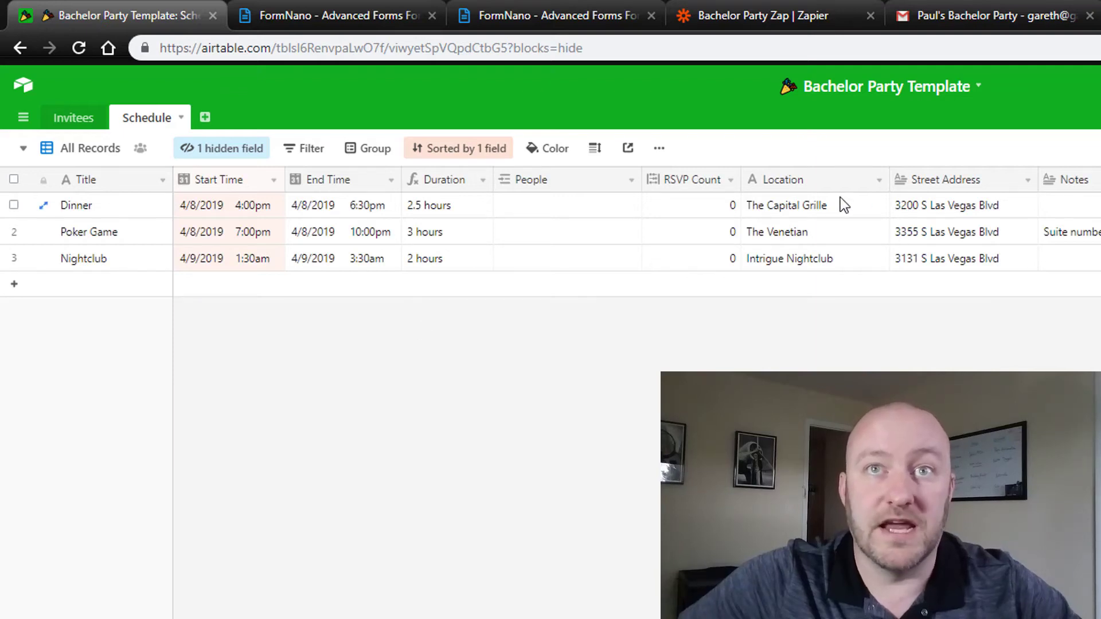
left_click(89, 150)
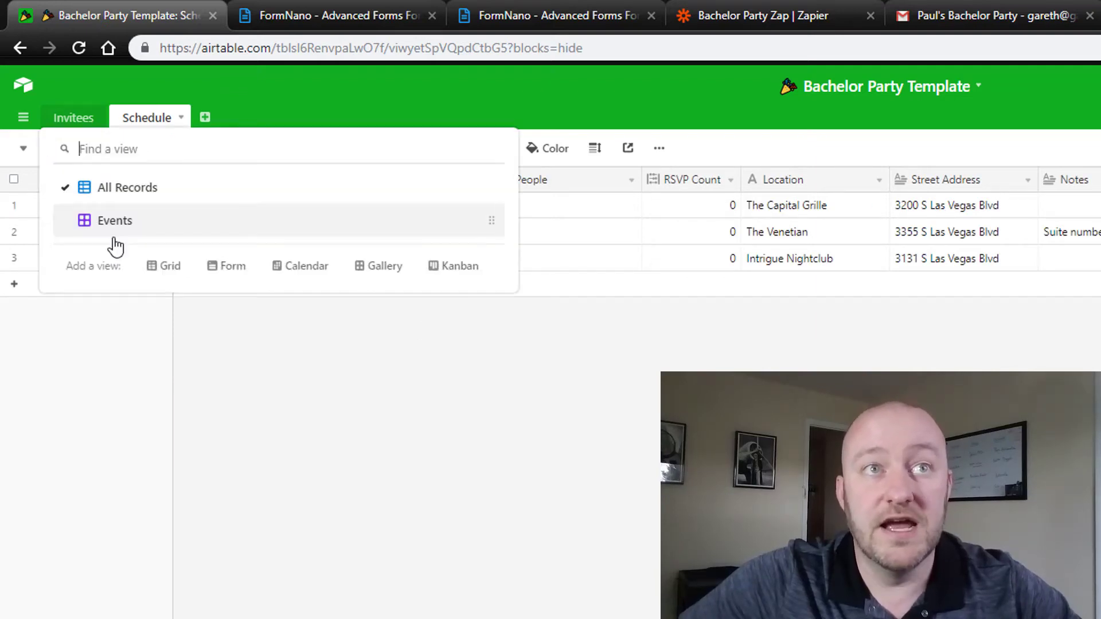
left_click(110, 228)
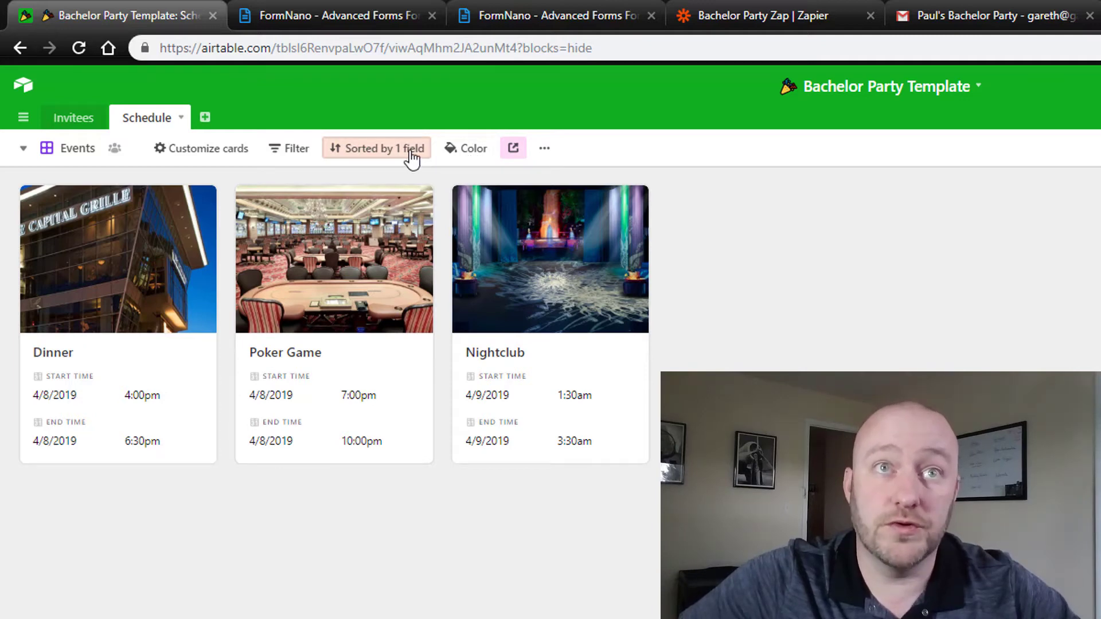
Step: Add Street Address to the gallery cards, then go back to the All Records grid
left_click(201, 155)
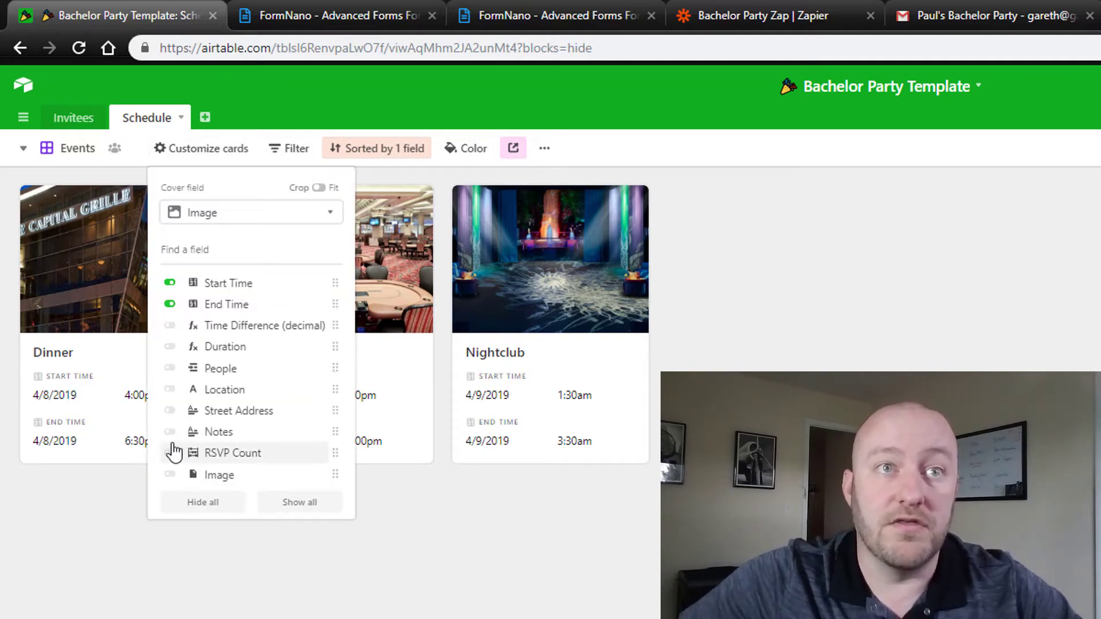
left_click(169, 411)
key("Escape")
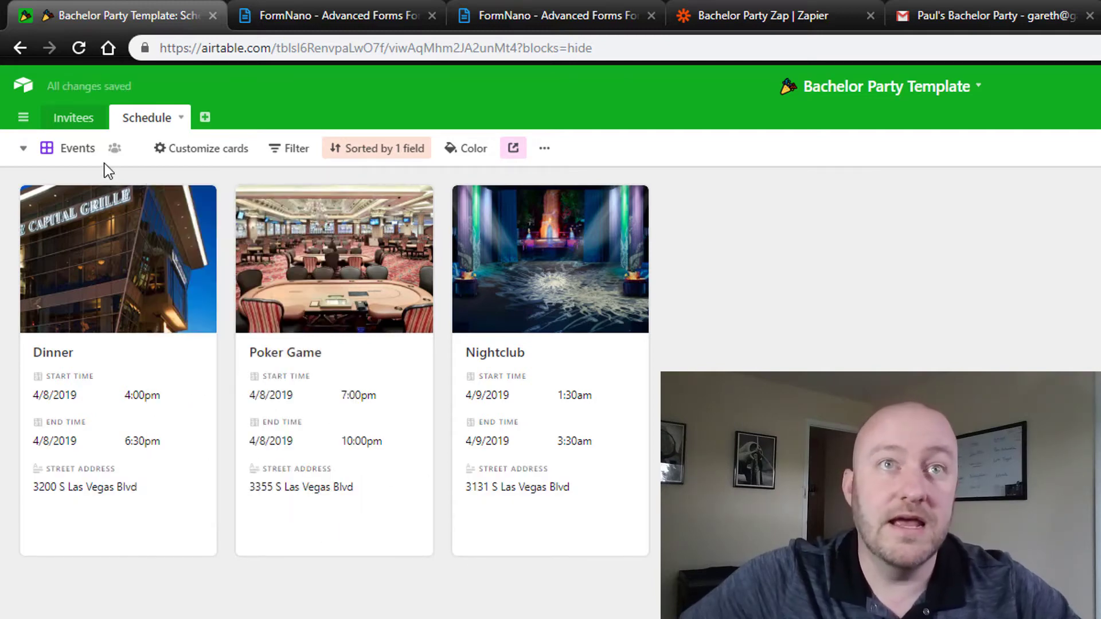
left_click(86, 150)
left_click(108, 186)
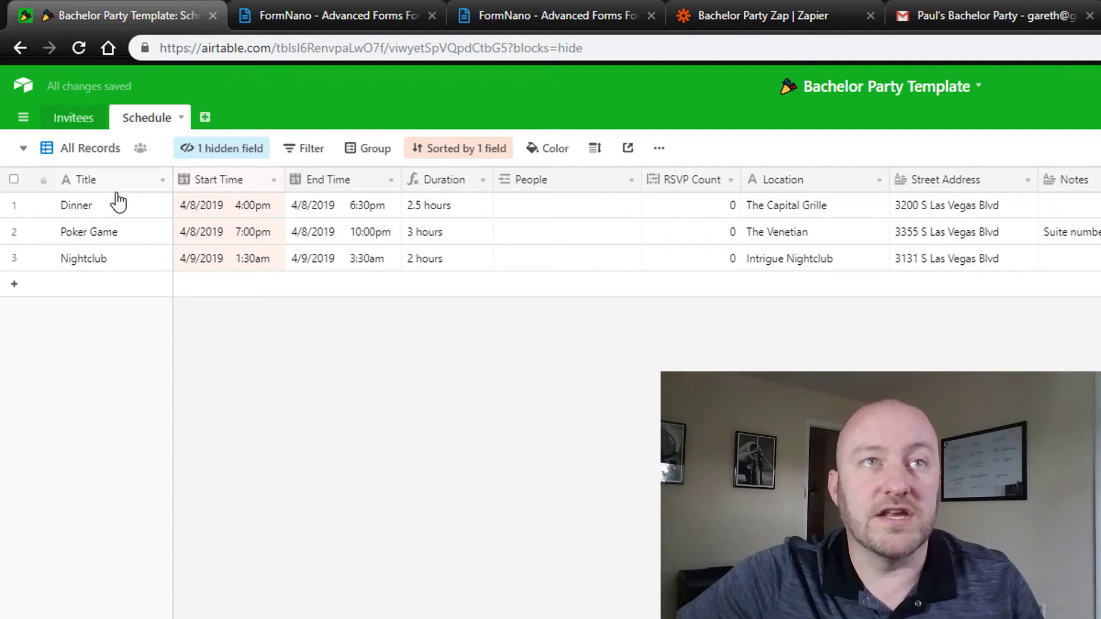
Step: Review the Invitees Unsent Guest Info and Automation - Send Email views, including the filter condition
left_click(77, 122)
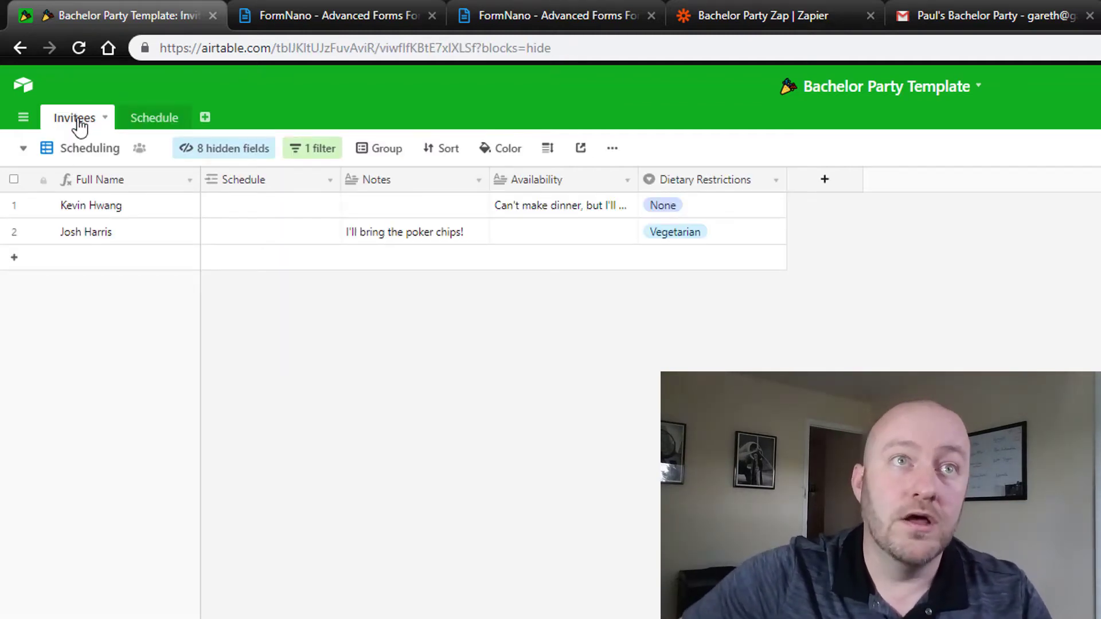
left_click(90, 148)
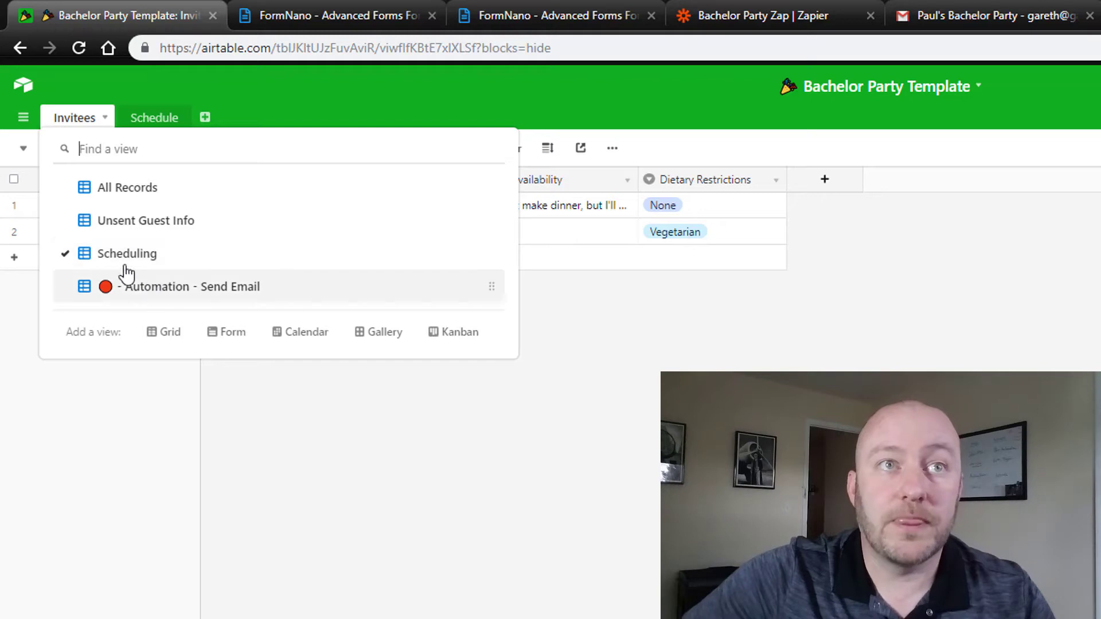
left_click(130, 222)
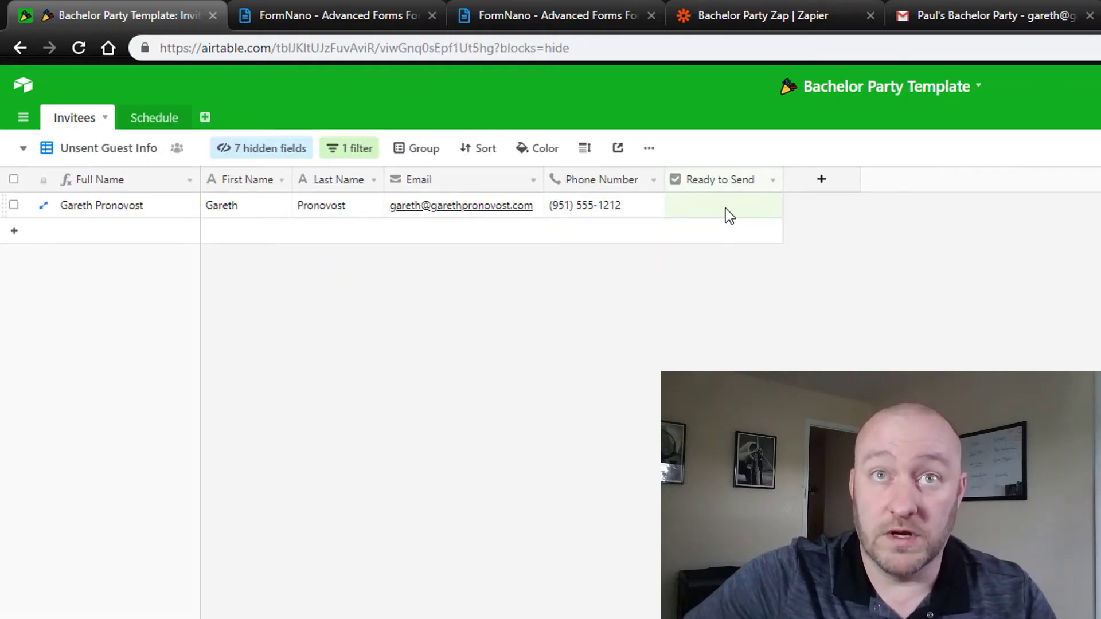
left_click(82, 151)
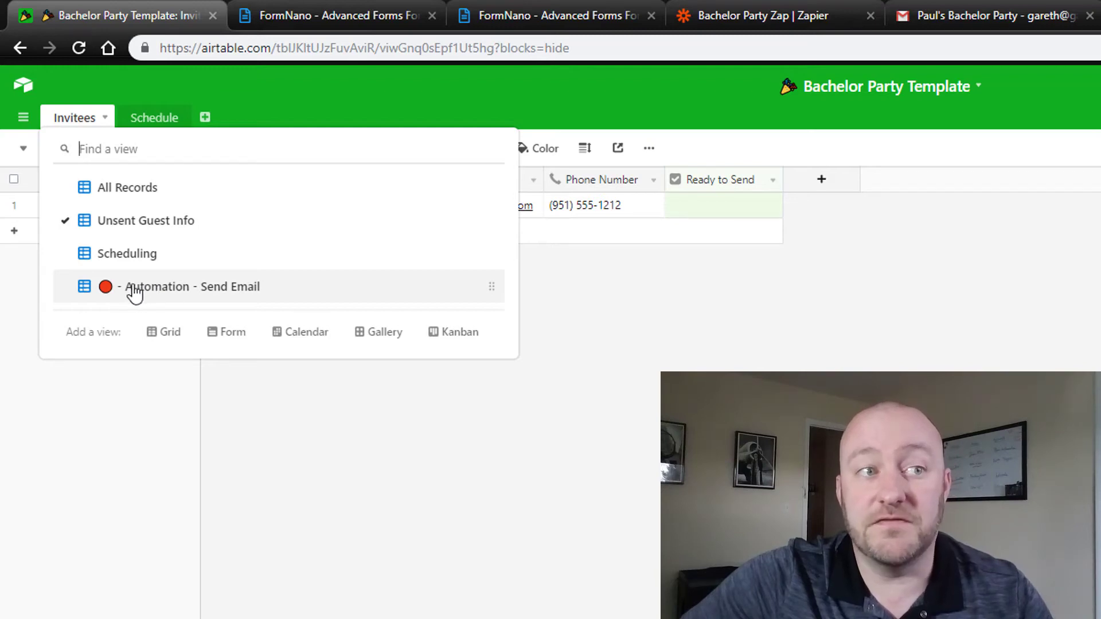
left_click(133, 289)
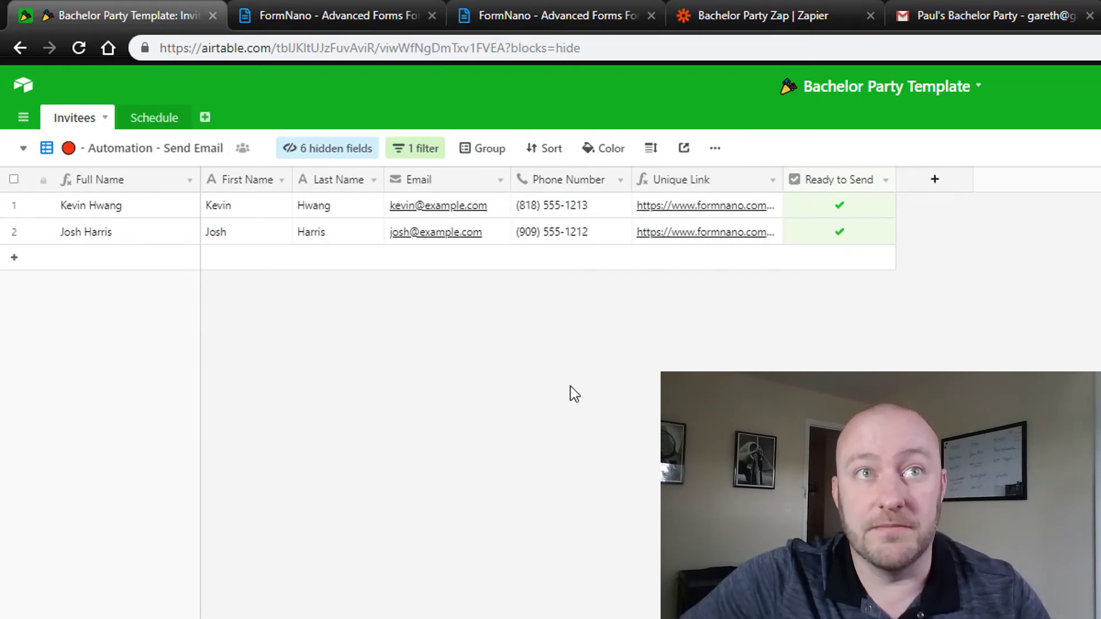
left_click(424, 150)
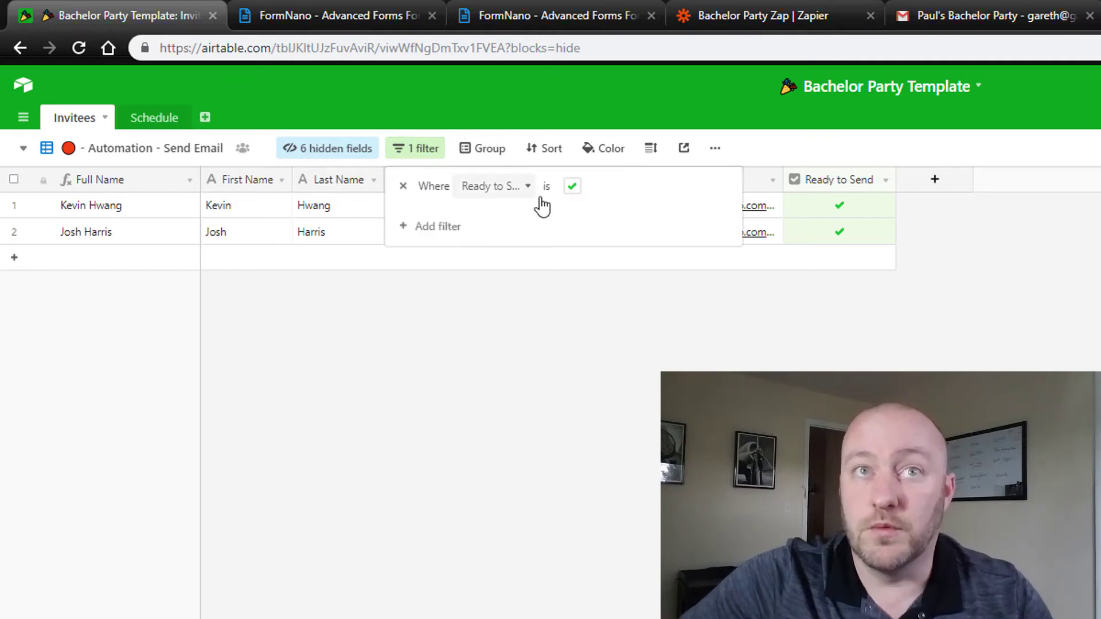
left_click(555, 393)
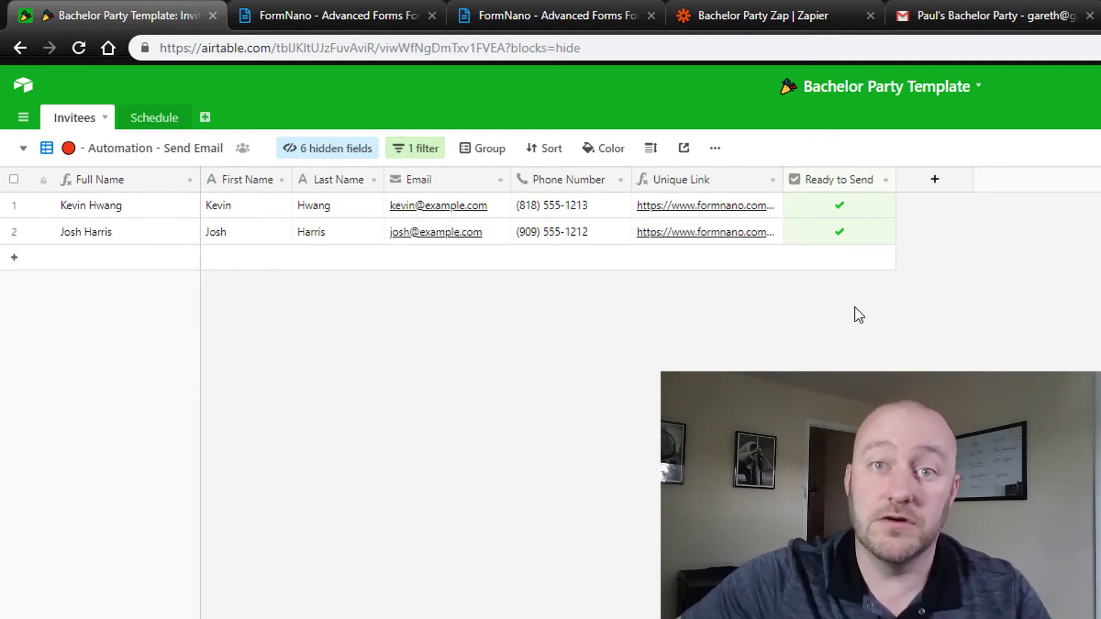
Step: Tick Ready to Send for the remaining invitee in the Unsent Guest Info view
left_click(129, 148)
left_click(138, 224)
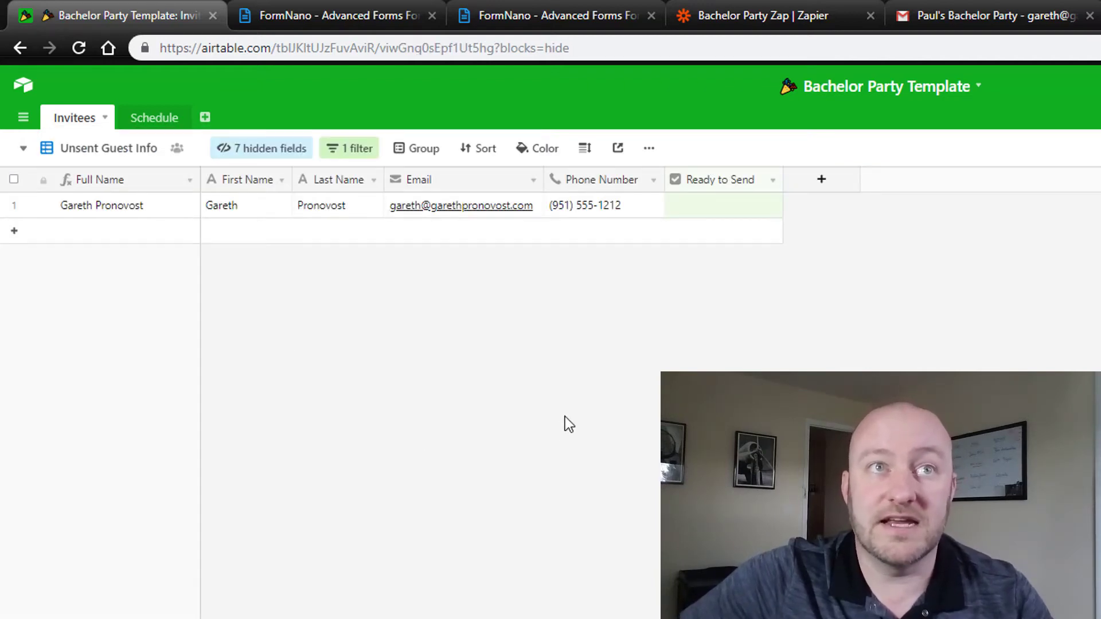
left_click(147, 208)
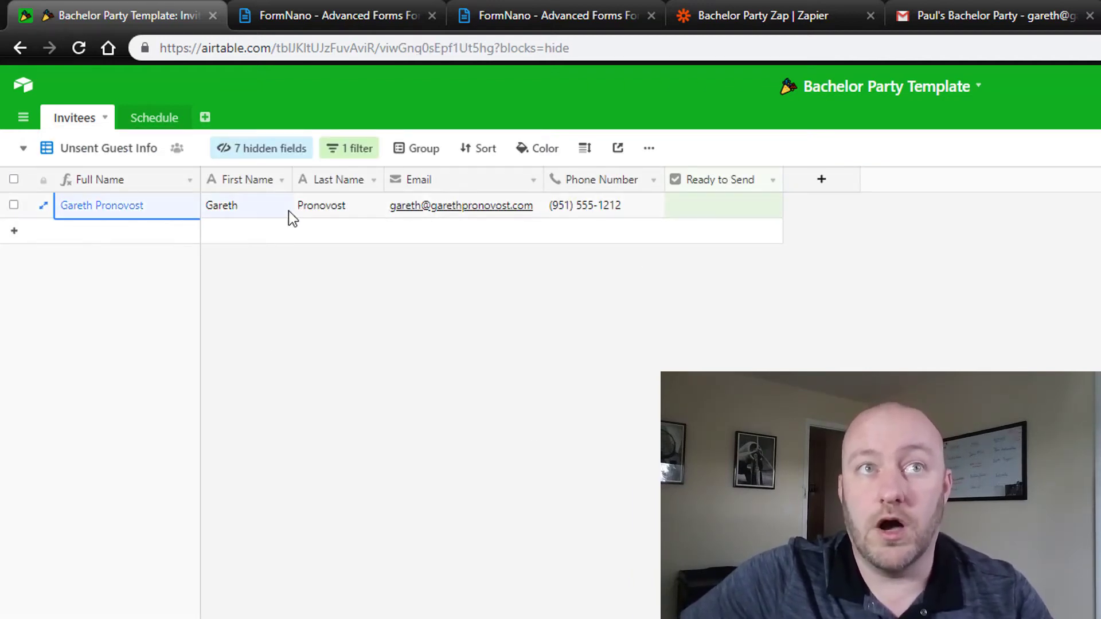
left_click(618, 207)
left_click(721, 209)
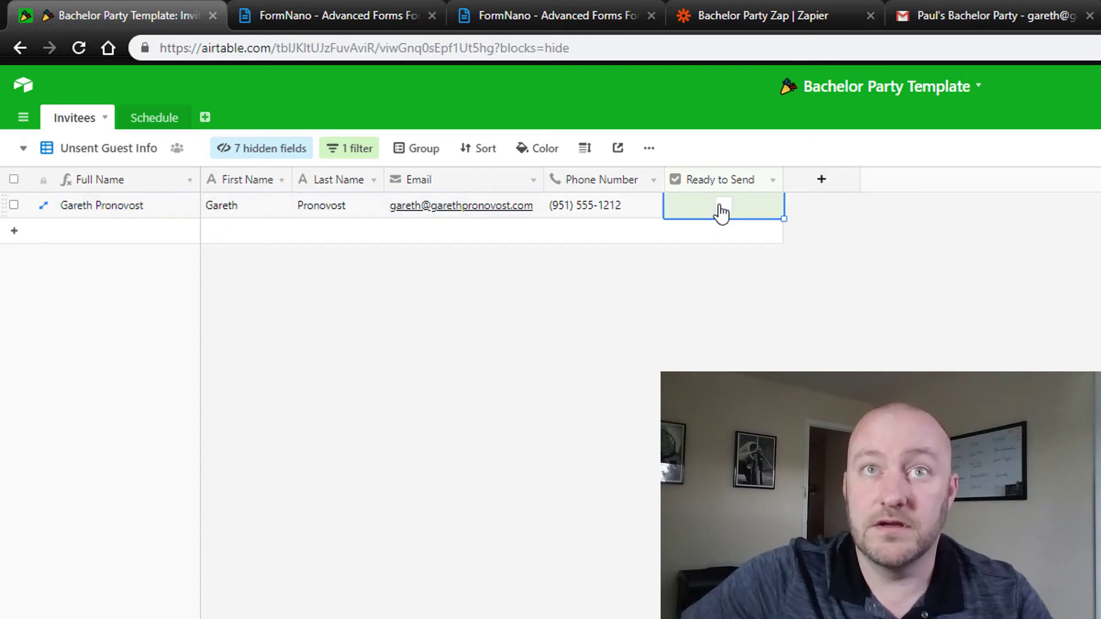
left_click(643, 418)
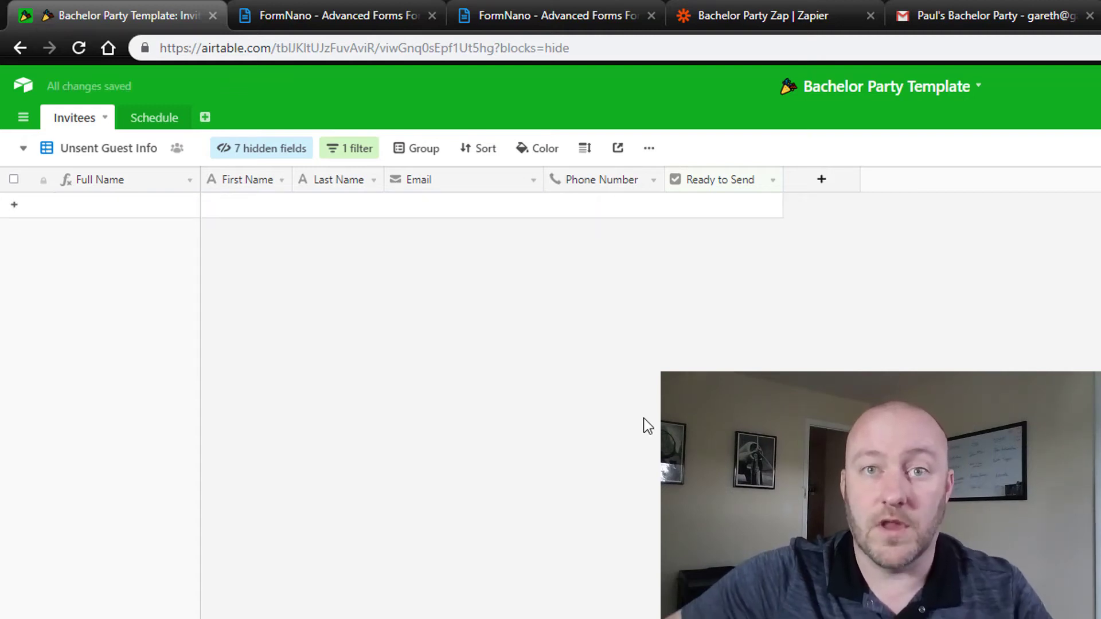
Step: Confirm all three invitees now appear in the Automation - Send Email and All Records views
left_click(91, 147)
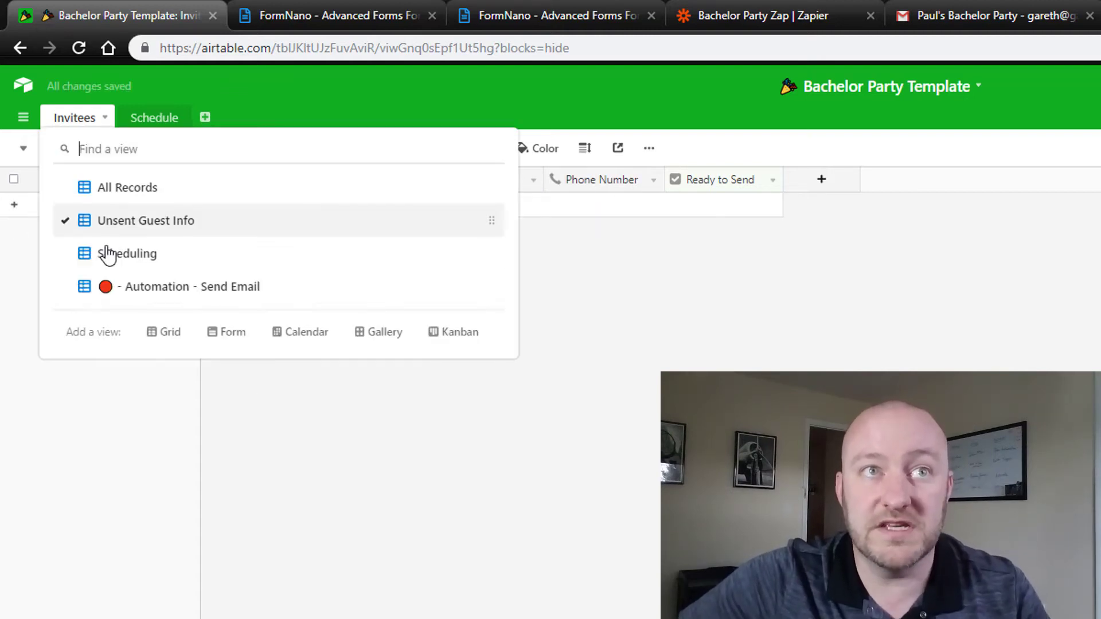
left_click(115, 290)
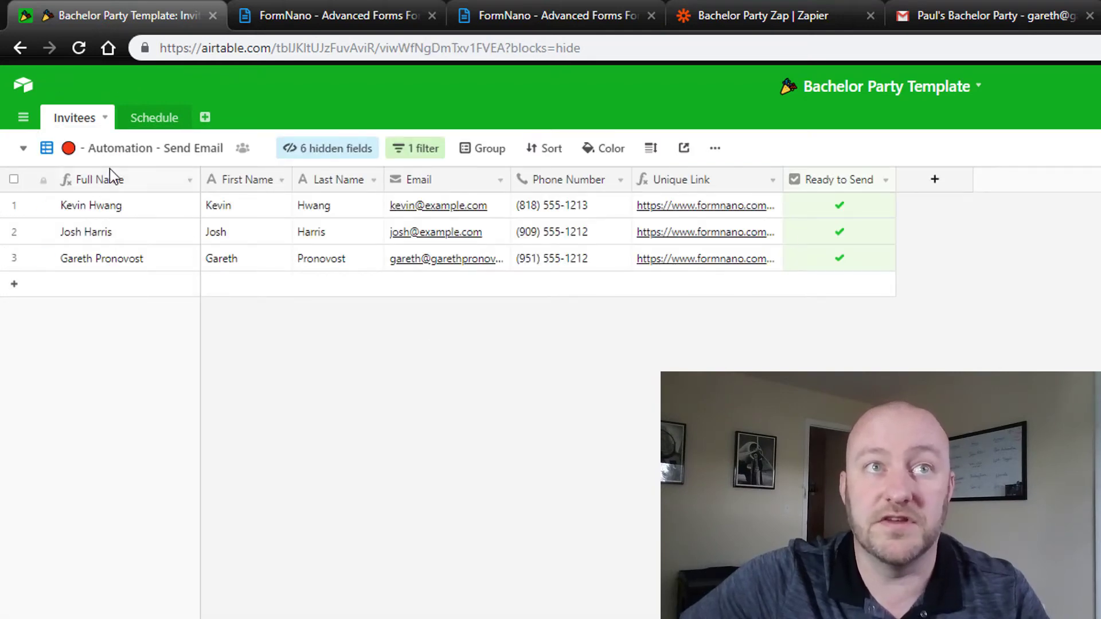
left_click(122, 160)
left_click(123, 187)
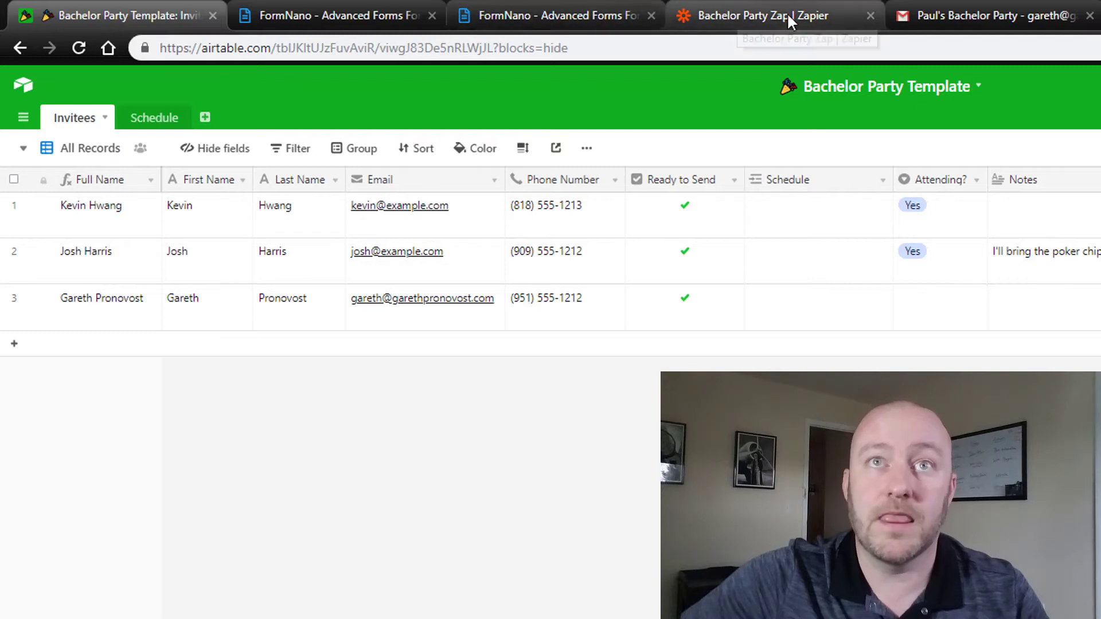
Step: Pull a fresh Airtable sample, pick Record A, review its full name and continue the trigger test
left_click(780, 17)
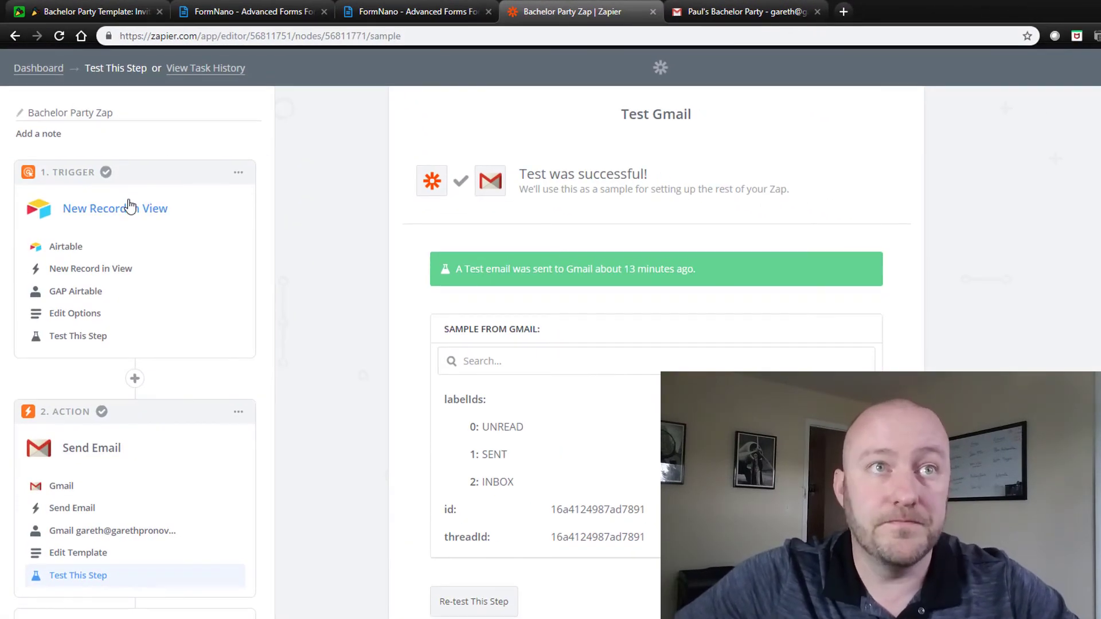
left_click(82, 320)
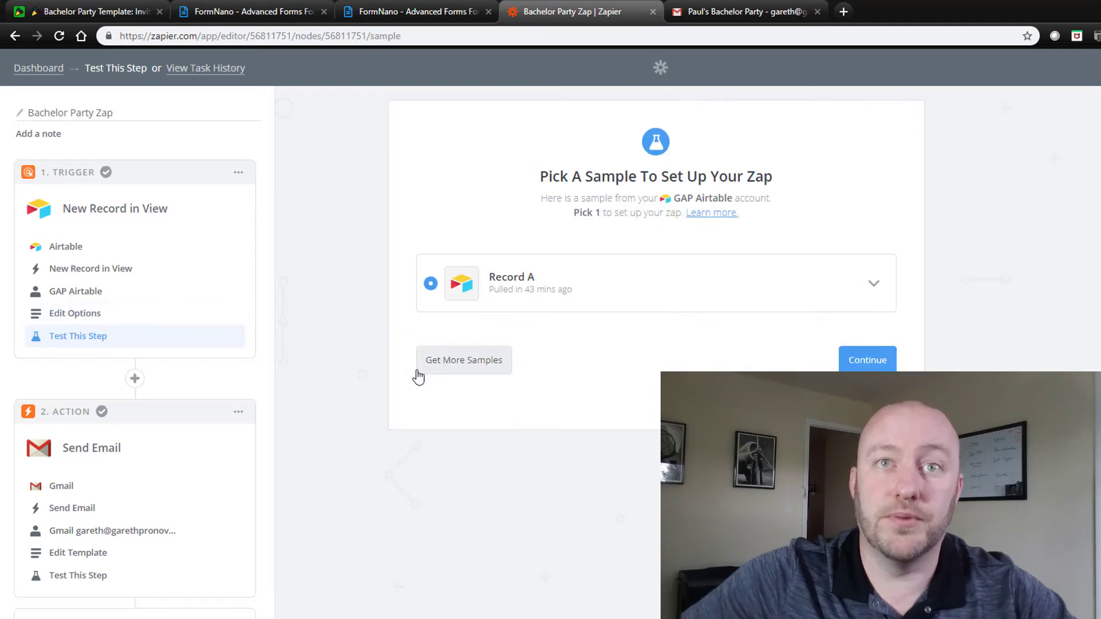
left_click(457, 362)
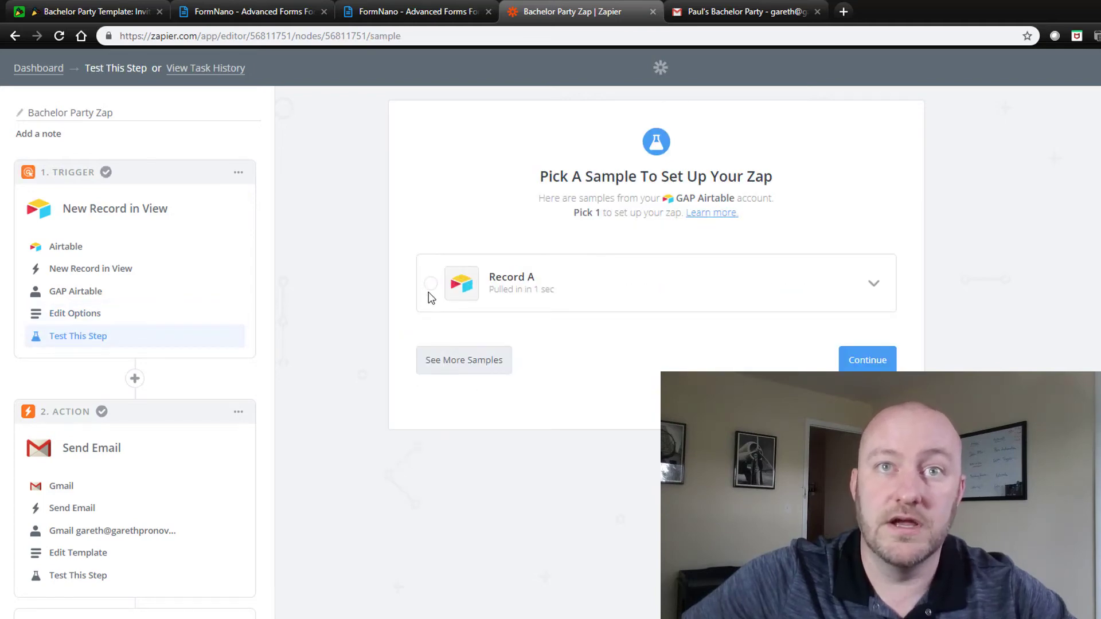
left_click(429, 291)
left_click(873, 285)
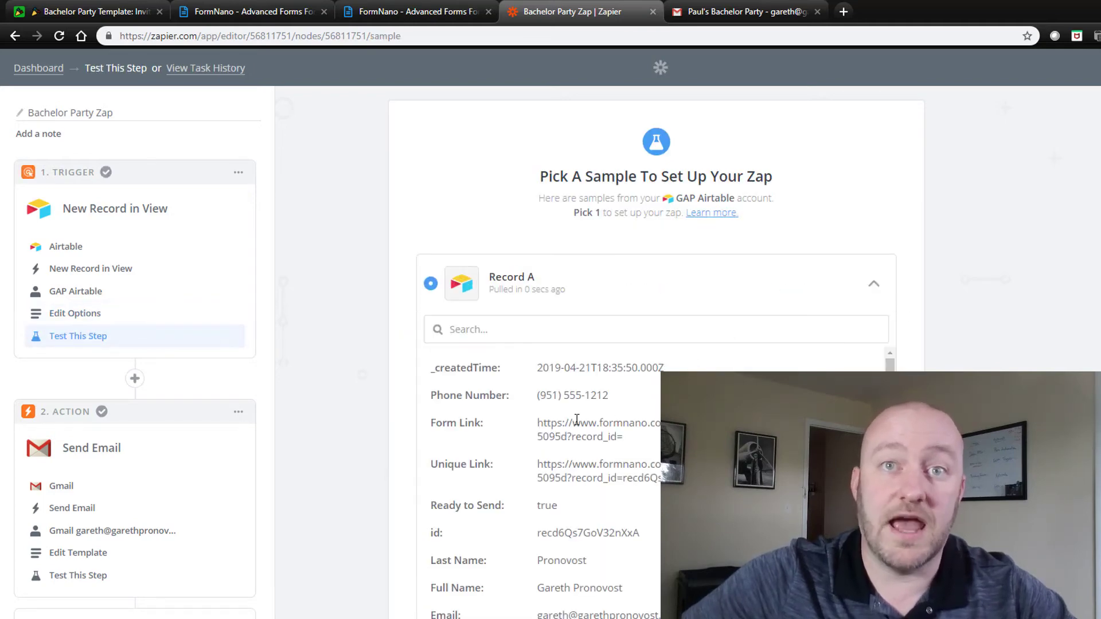
scroll(584, 482, "down", 2)
scroll(588, 486, "down", 1)
left_click_drag(536, 474, 624, 481)
left_click(624, 480)
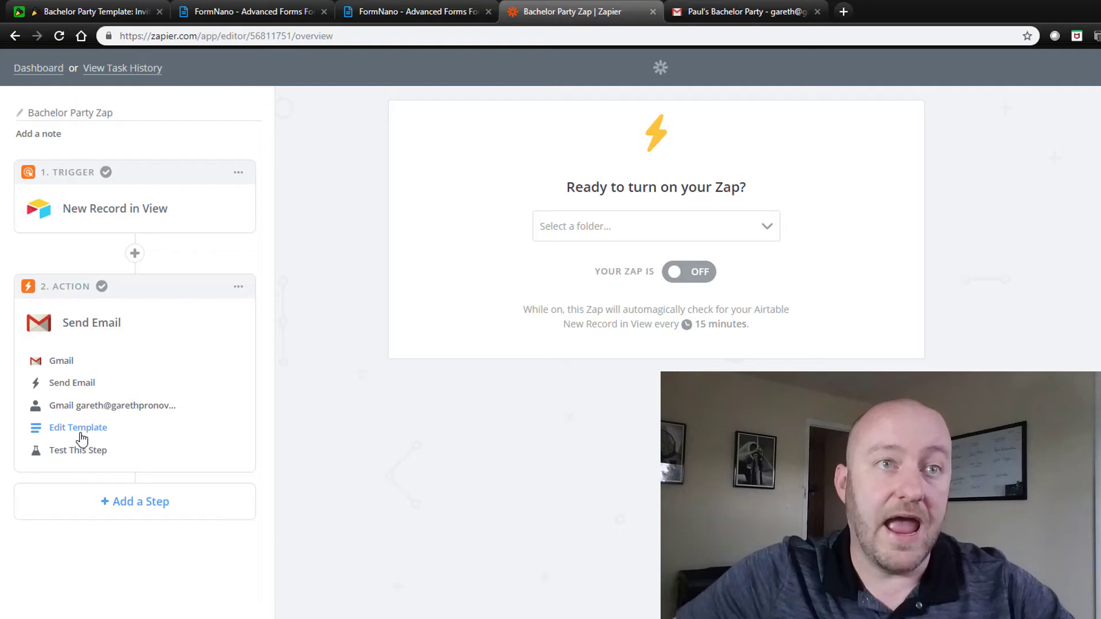
Step: Open the Gmail email template and check the To field options, subject and Html body type
left_click(81, 437)
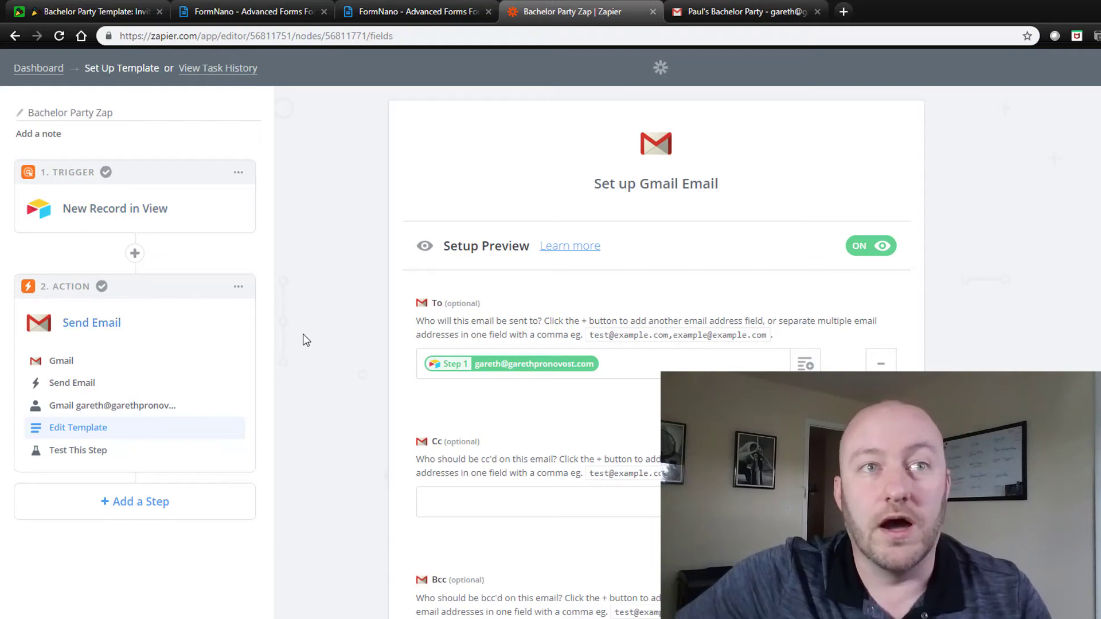
scroll(400, 270, "down", 3)
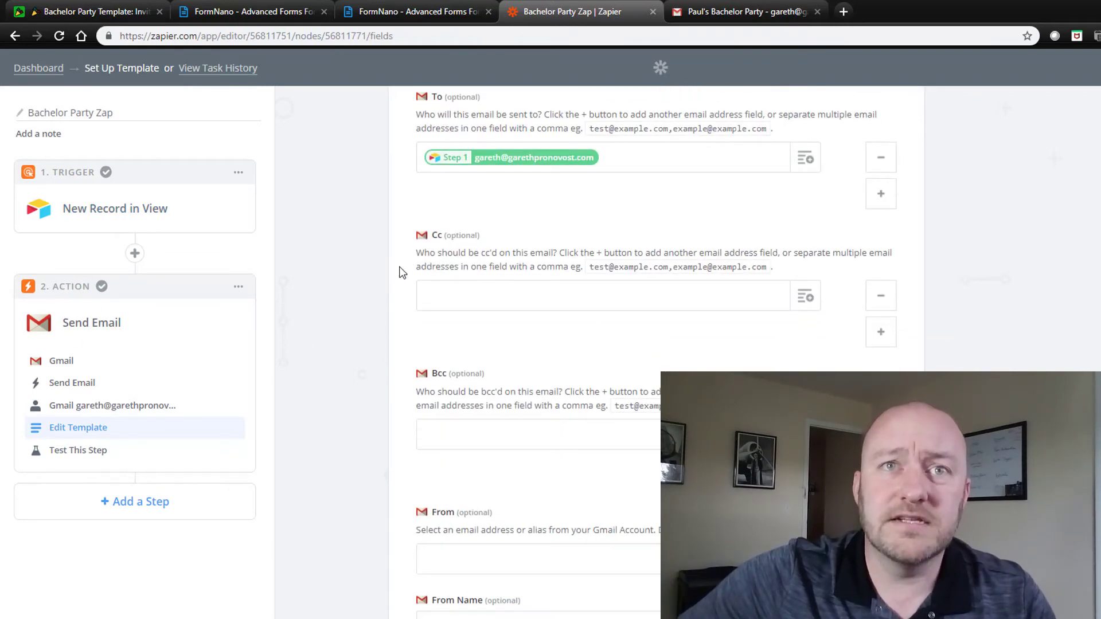
scroll(628, 261, "up", 2)
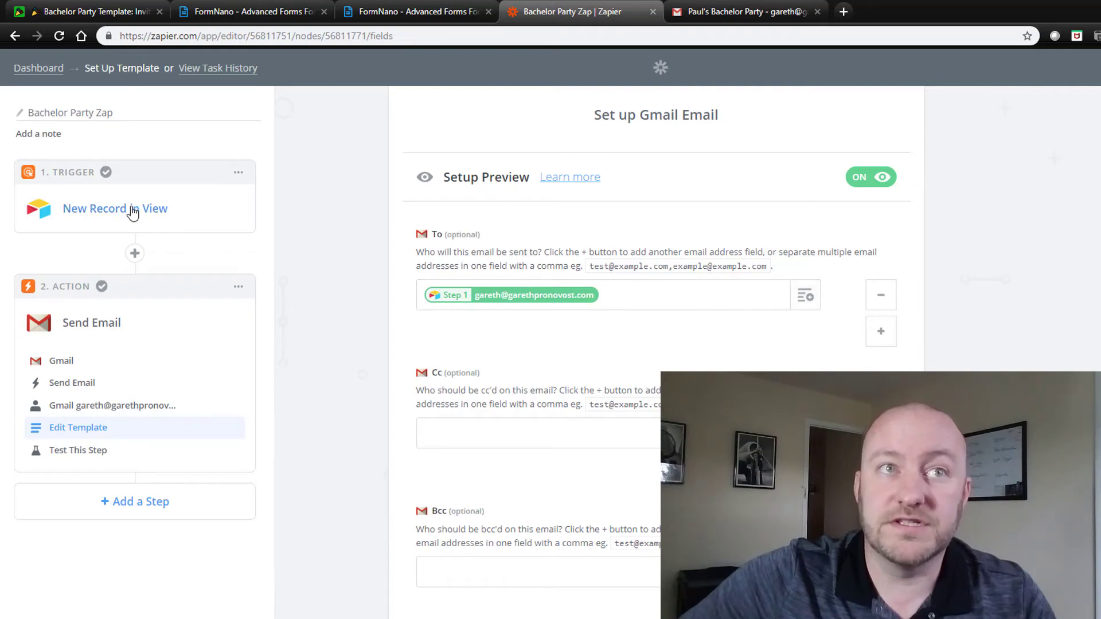
left_click(805, 297)
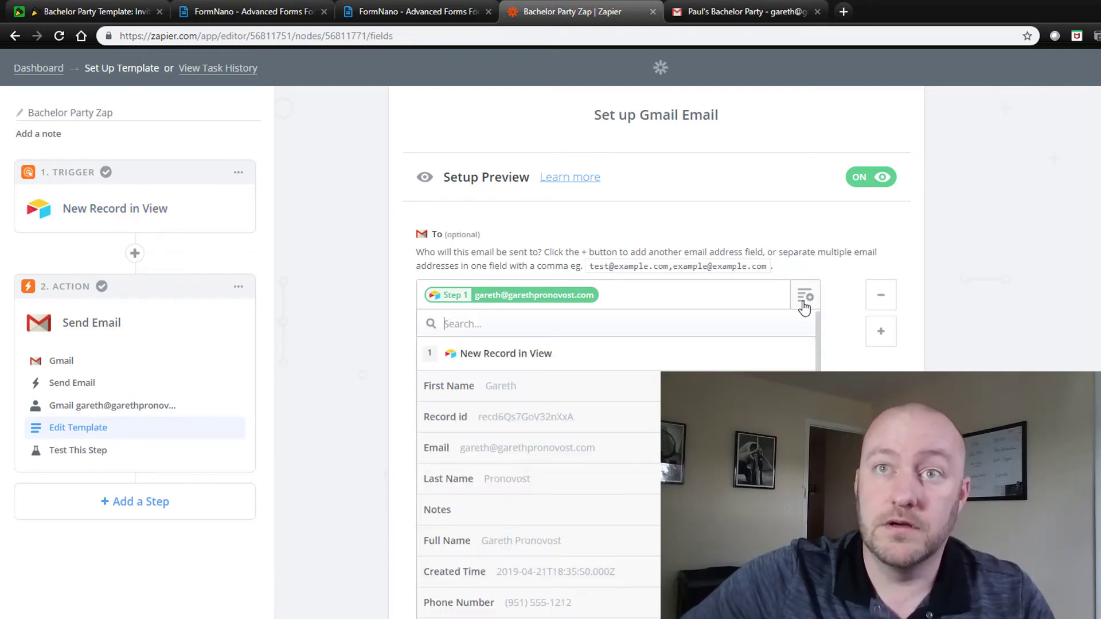
left_click(353, 338)
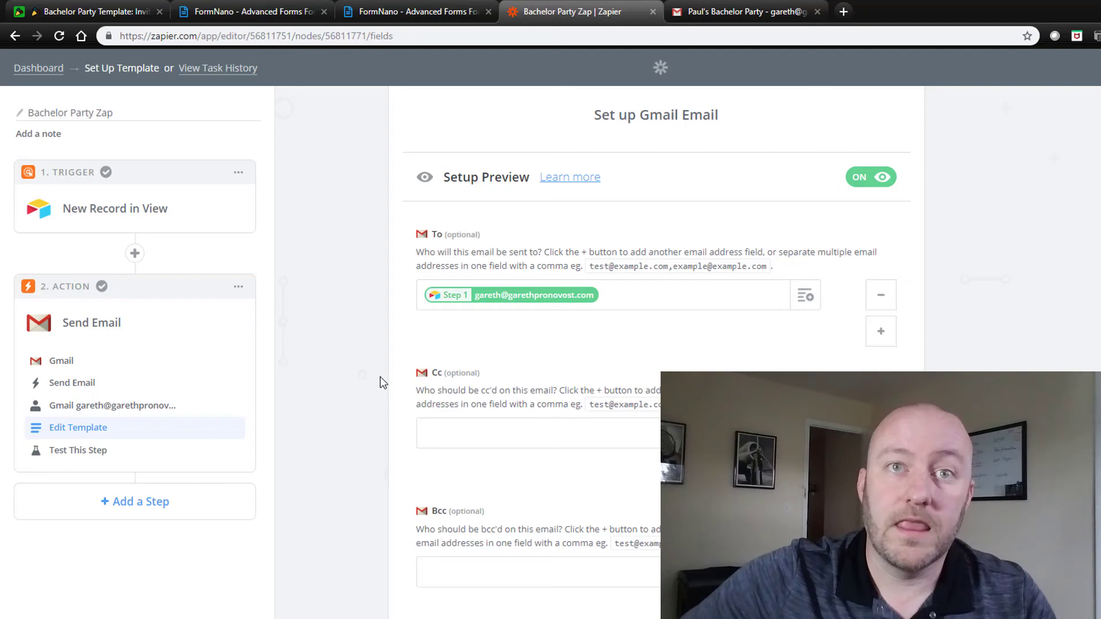
scroll(380, 381, "down", 12)
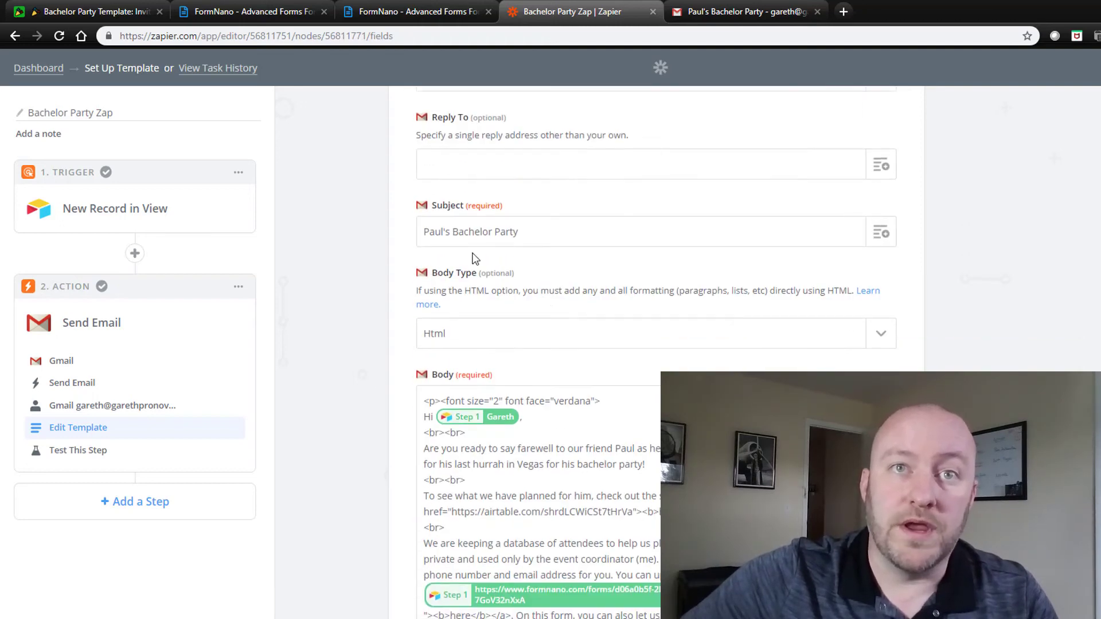
left_click_drag(435, 232, 511, 232)
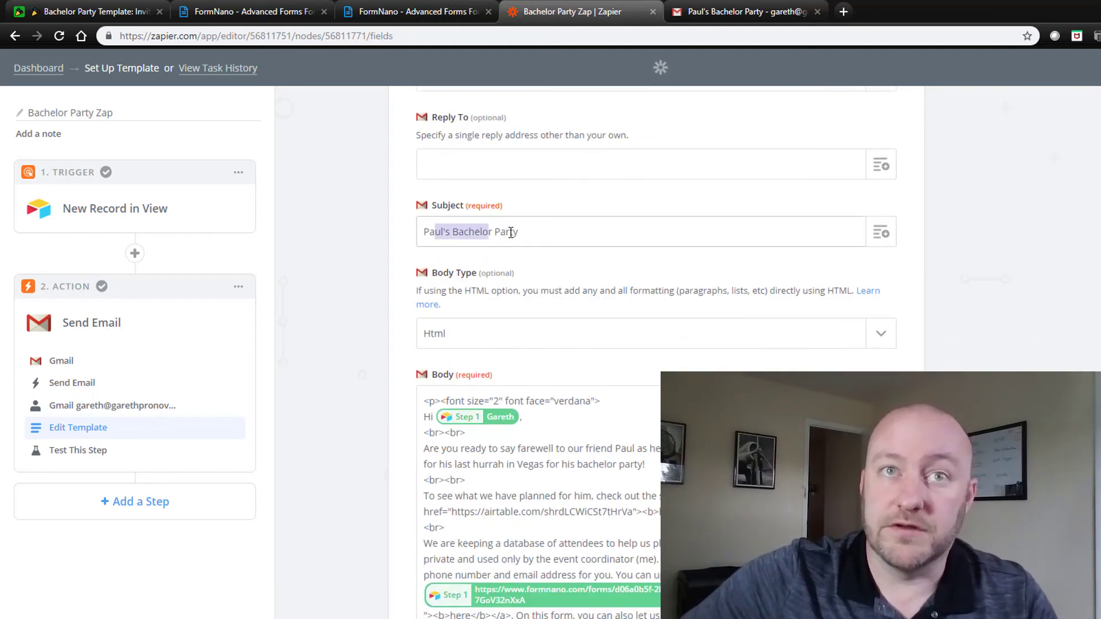
left_click(507, 343)
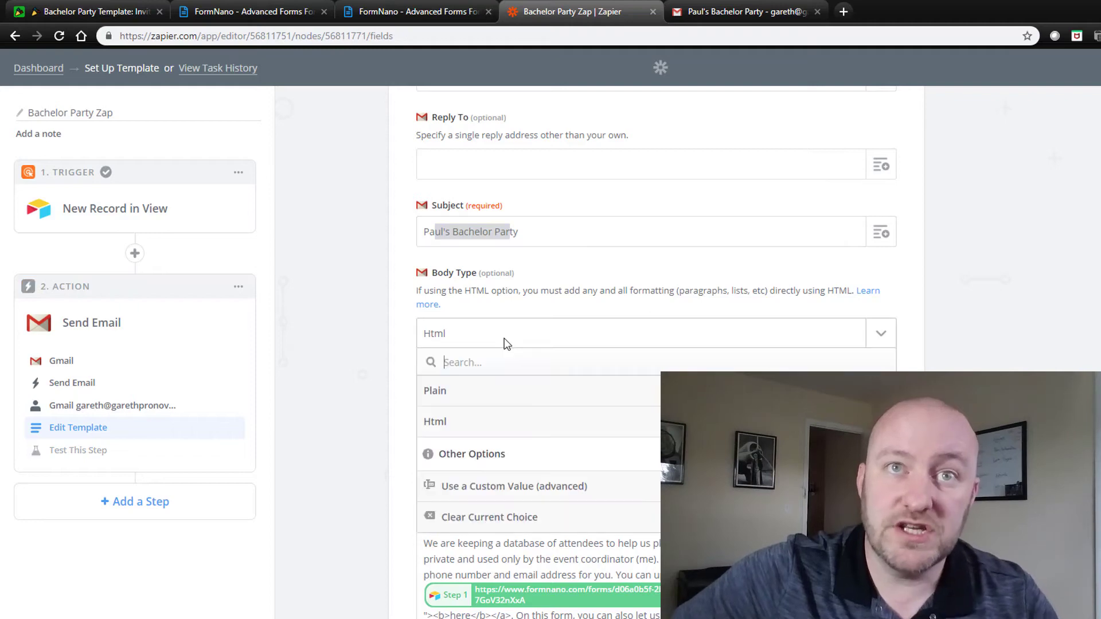
left_click(368, 335)
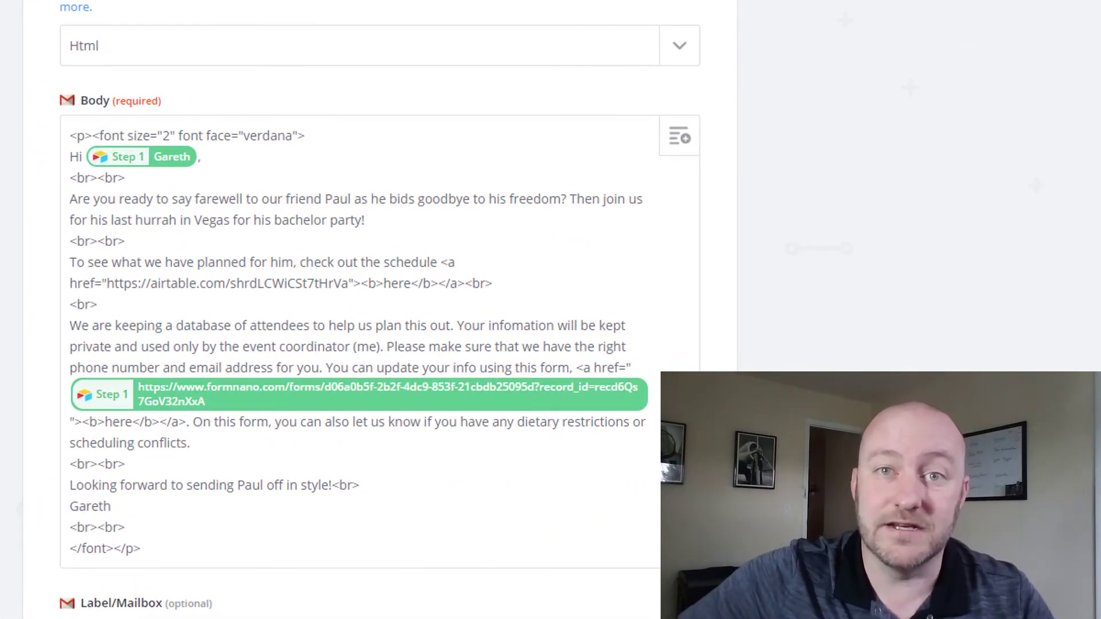
Step: Review the HTML body: first-name greeting, invitation sentences and the Airtable schedule link
triple_click(232, 457)
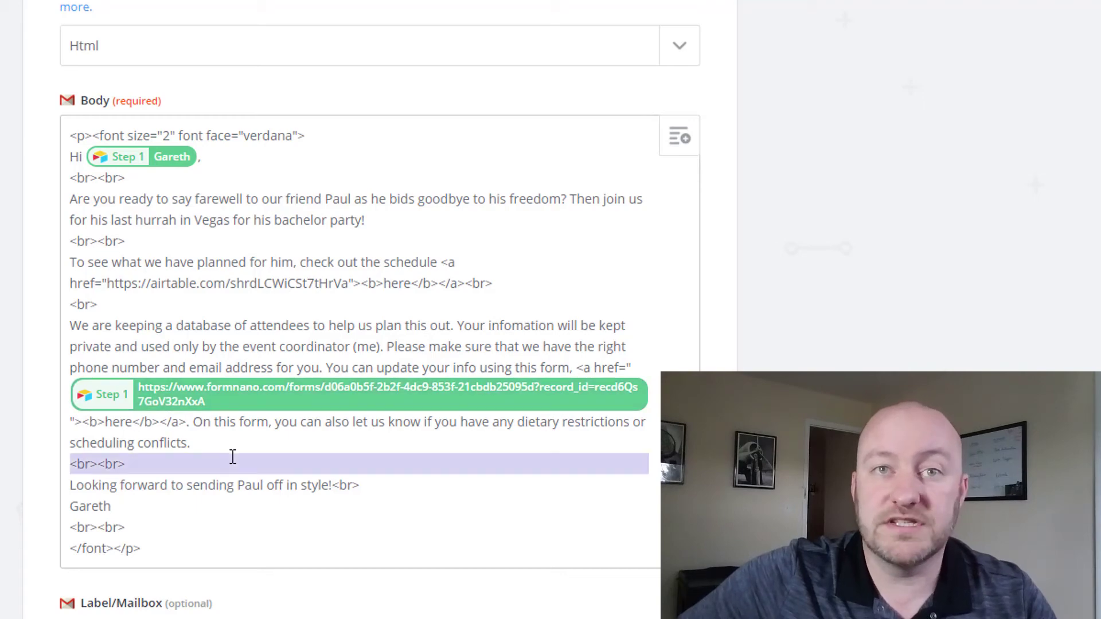
key("ctrl+a")
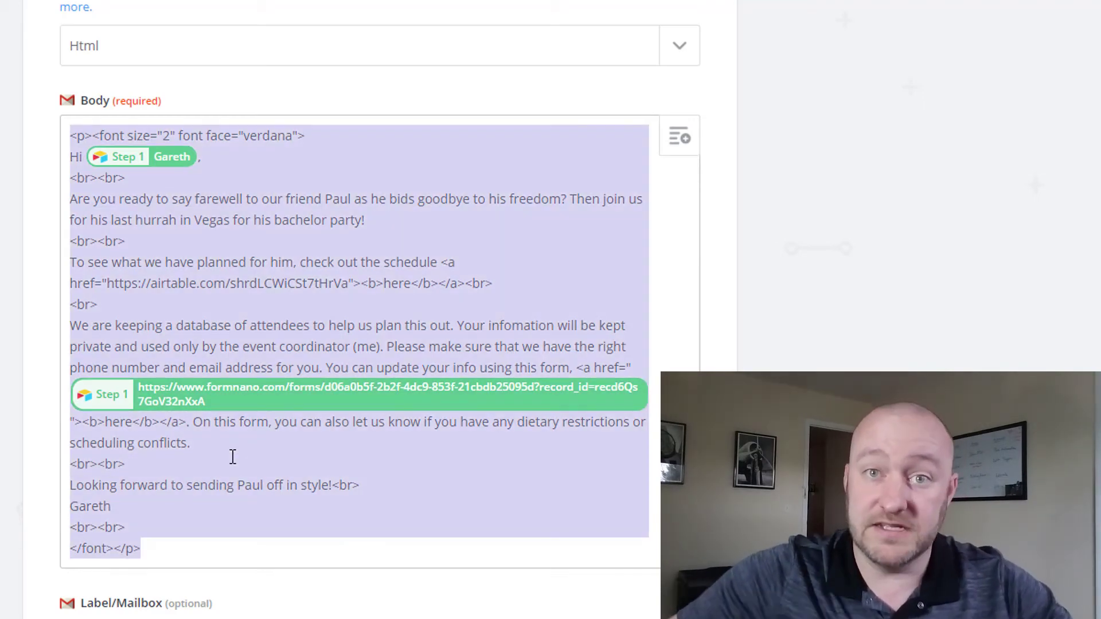
left_click(251, 298)
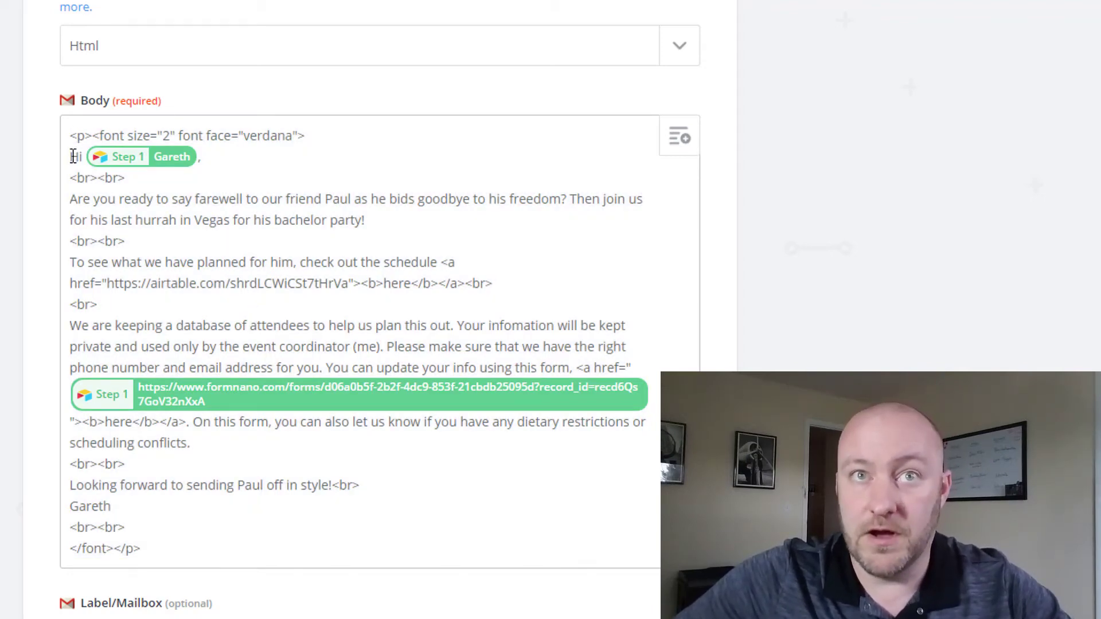
left_click_drag(73, 157, 209, 153)
left_click(219, 156)
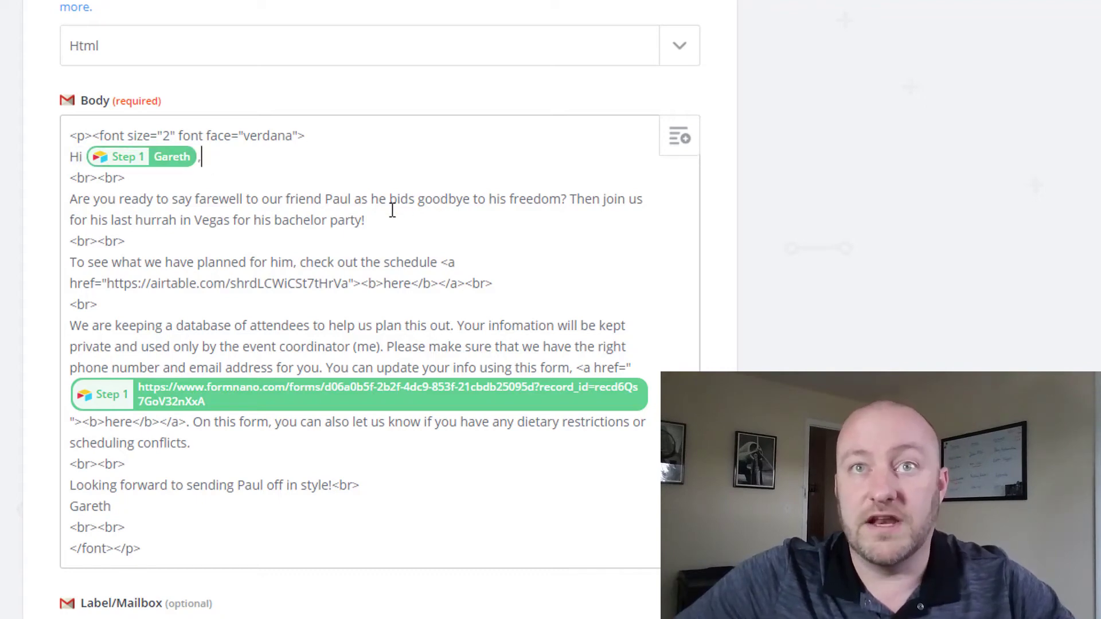
left_click_drag(391, 218, 363, 190)
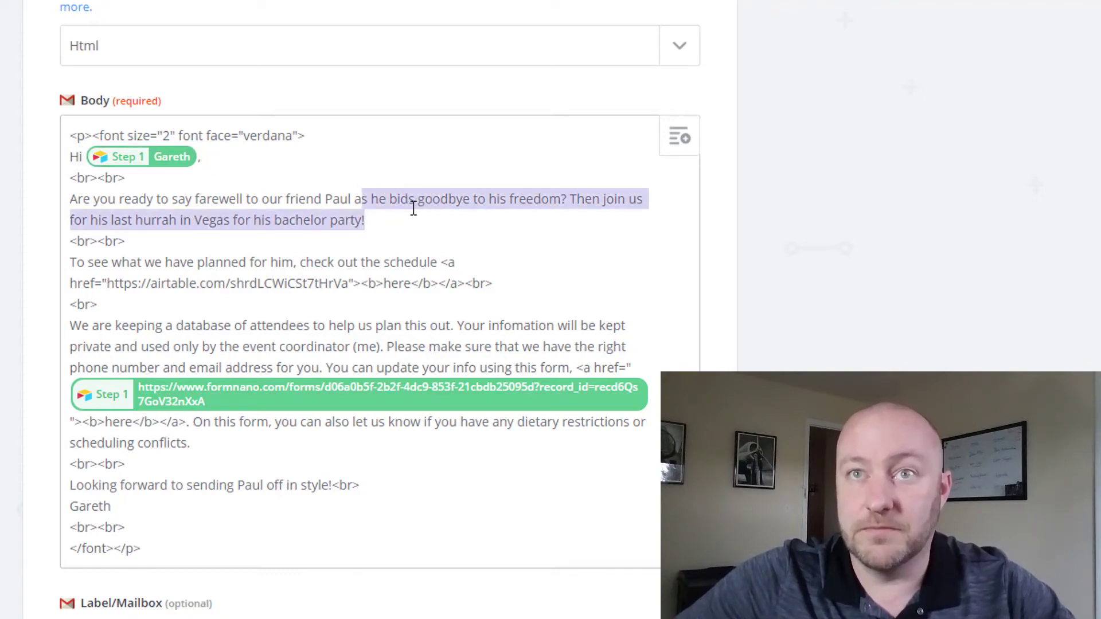
left_click(152, 220)
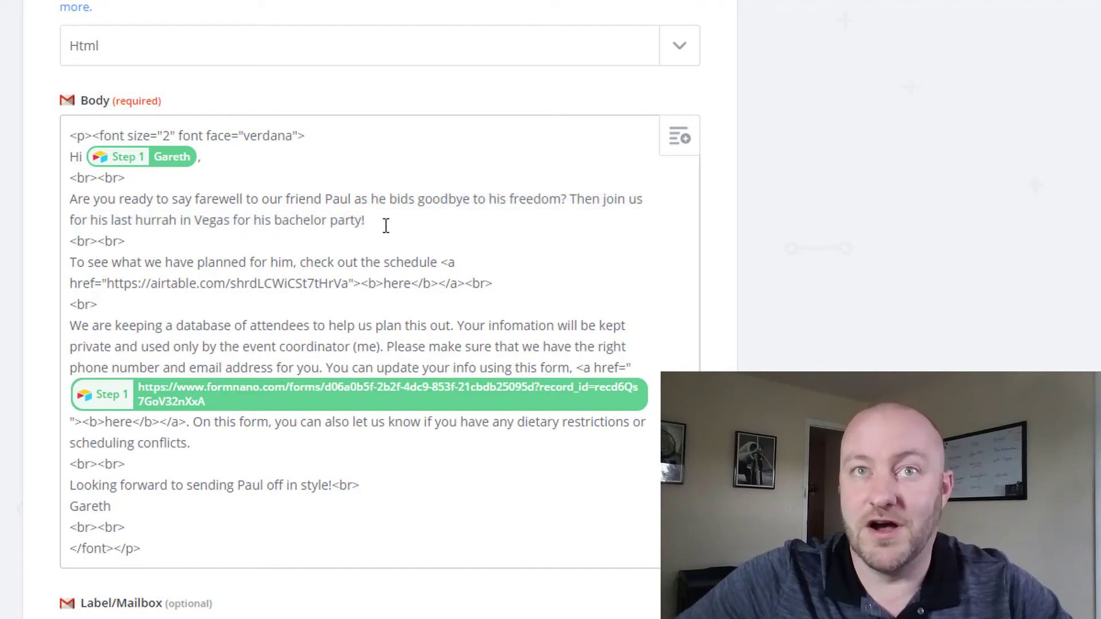
scroll(386, 225, "down", 3)
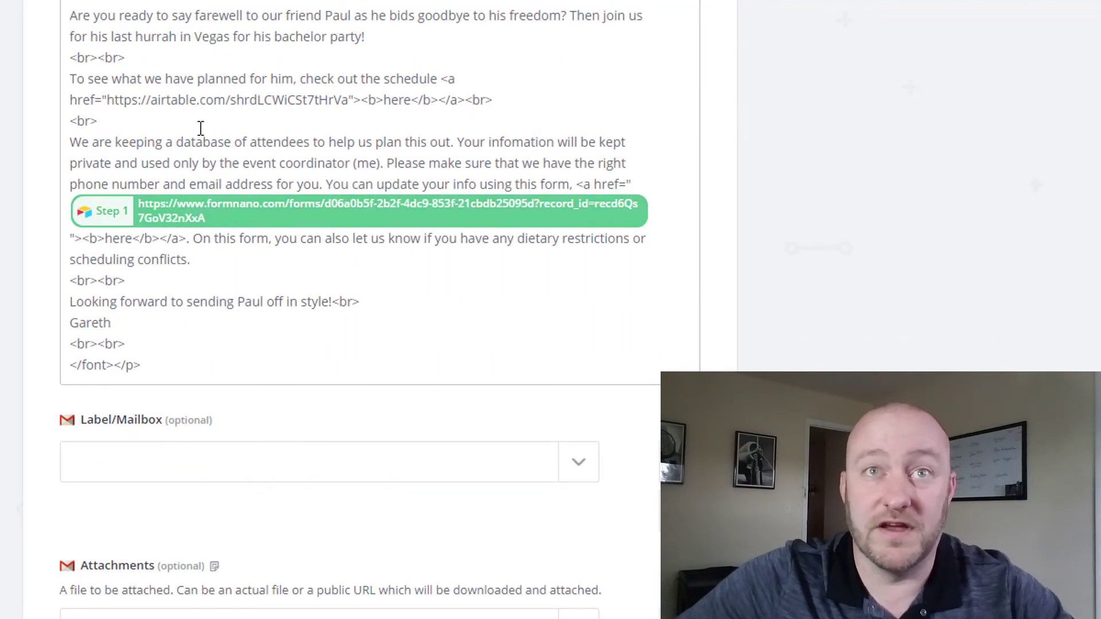
scroll(150, 180, "up", 2)
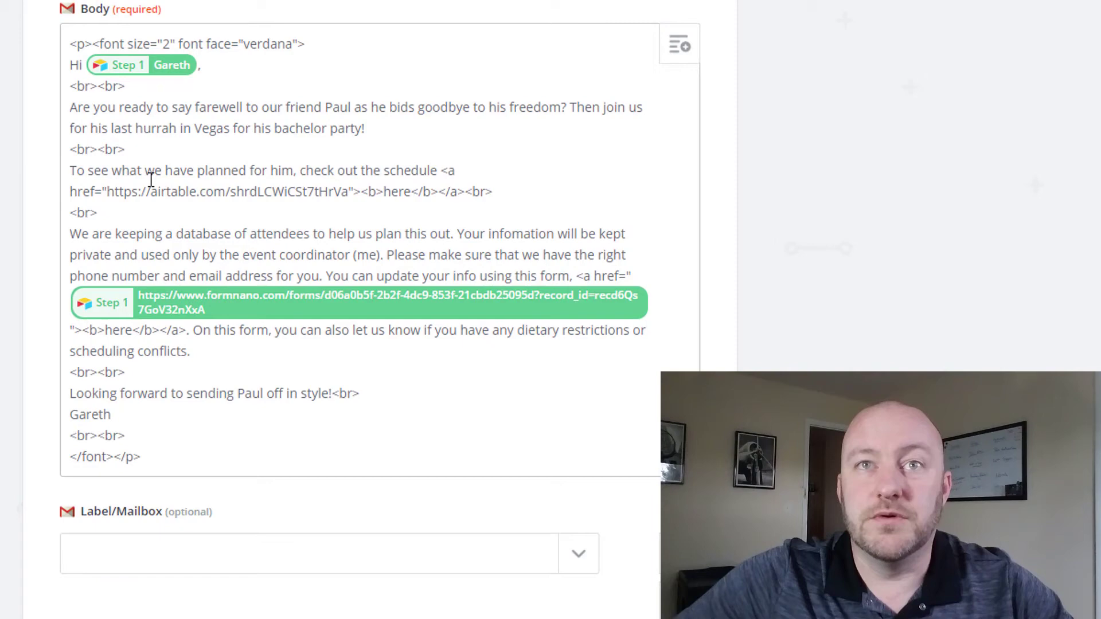
left_click_drag(109, 191, 348, 187)
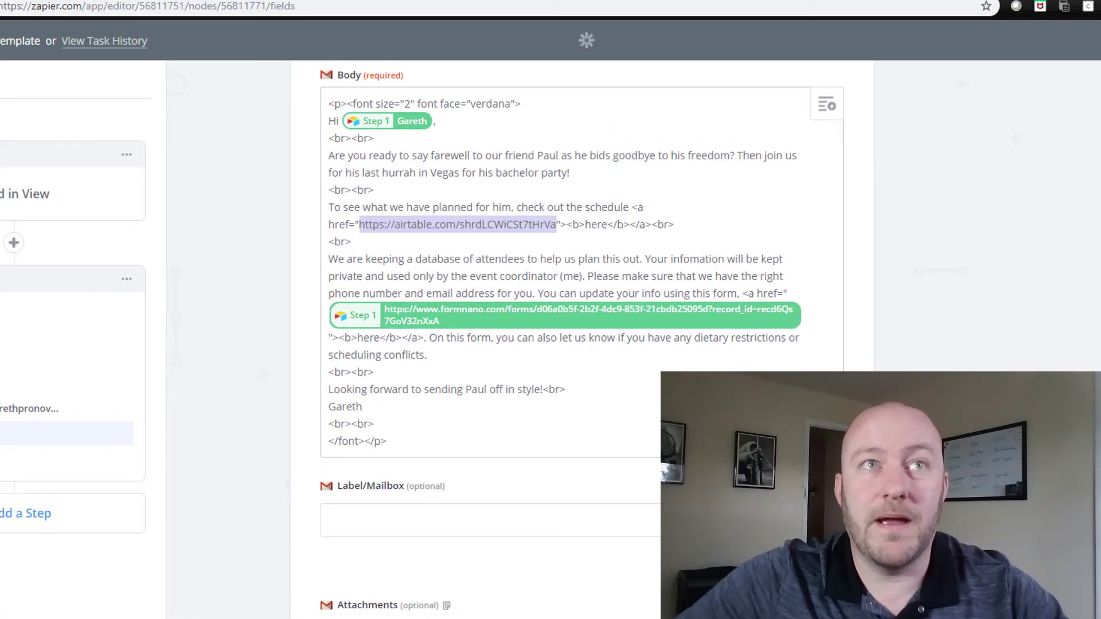
Step: Select the shared link of the Schedule table's Events gallery and compare it with the received email
left_click(92, 11)
left_click(111, 90)
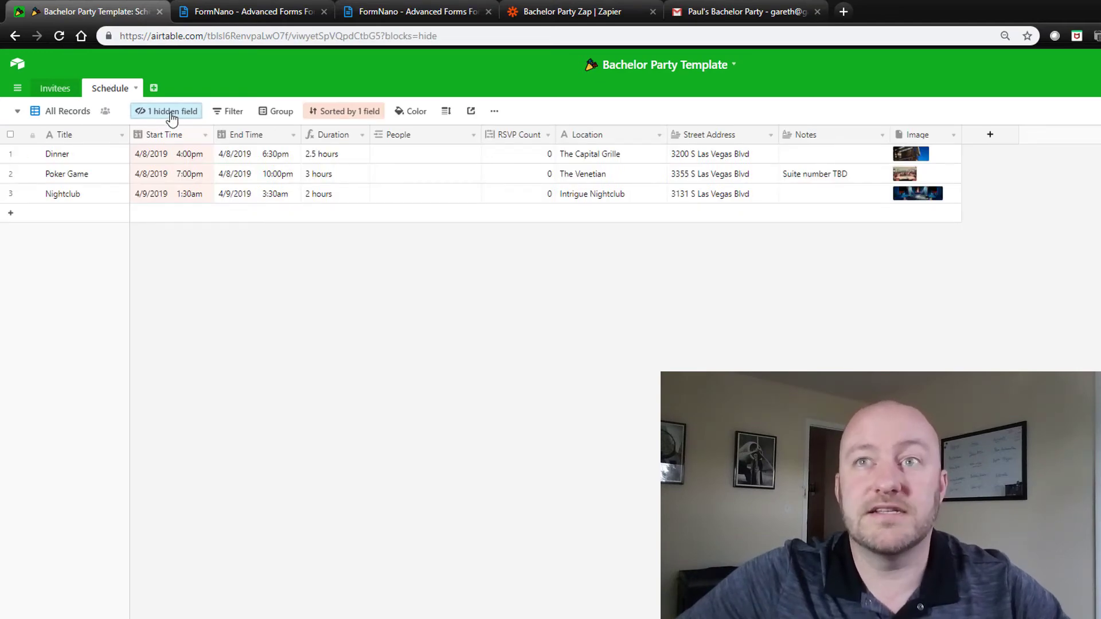
left_click(71, 115)
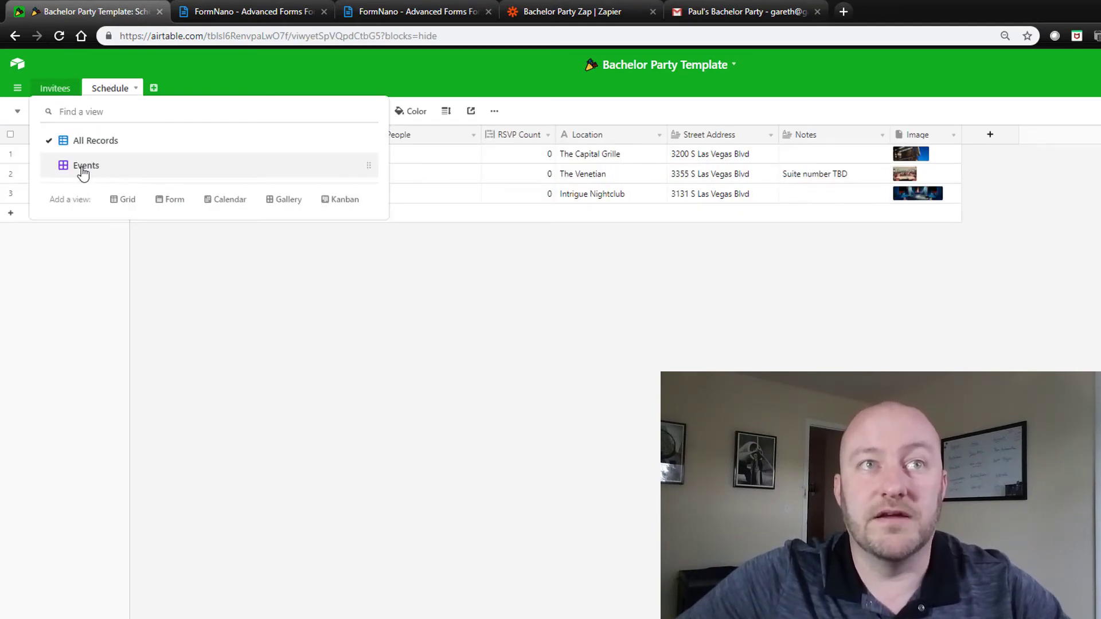
left_click(83, 167)
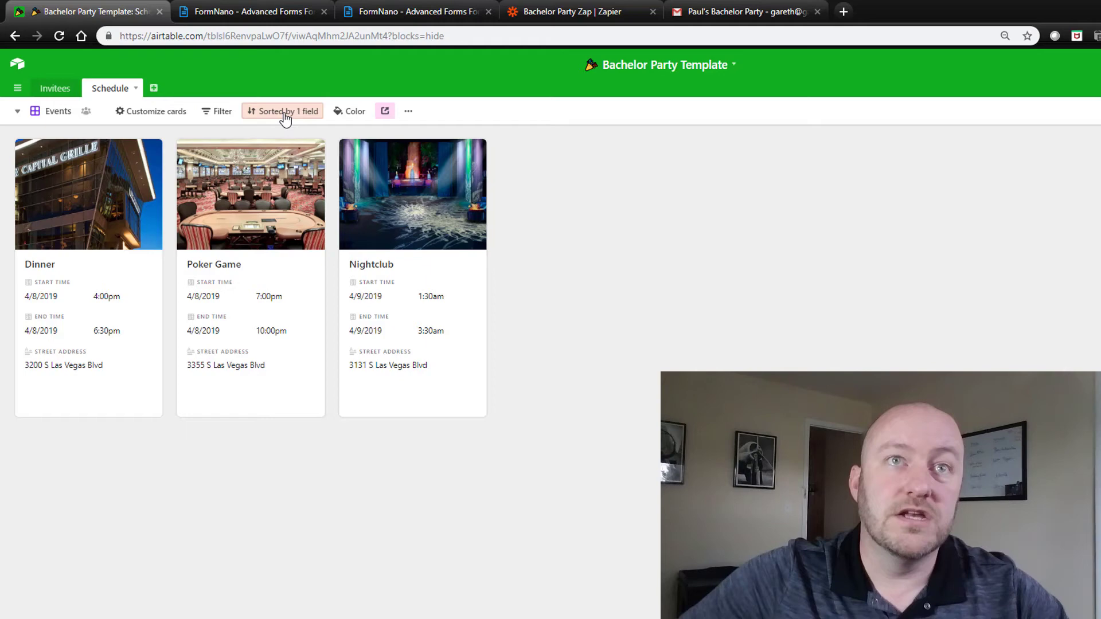
left_click(384, 112)
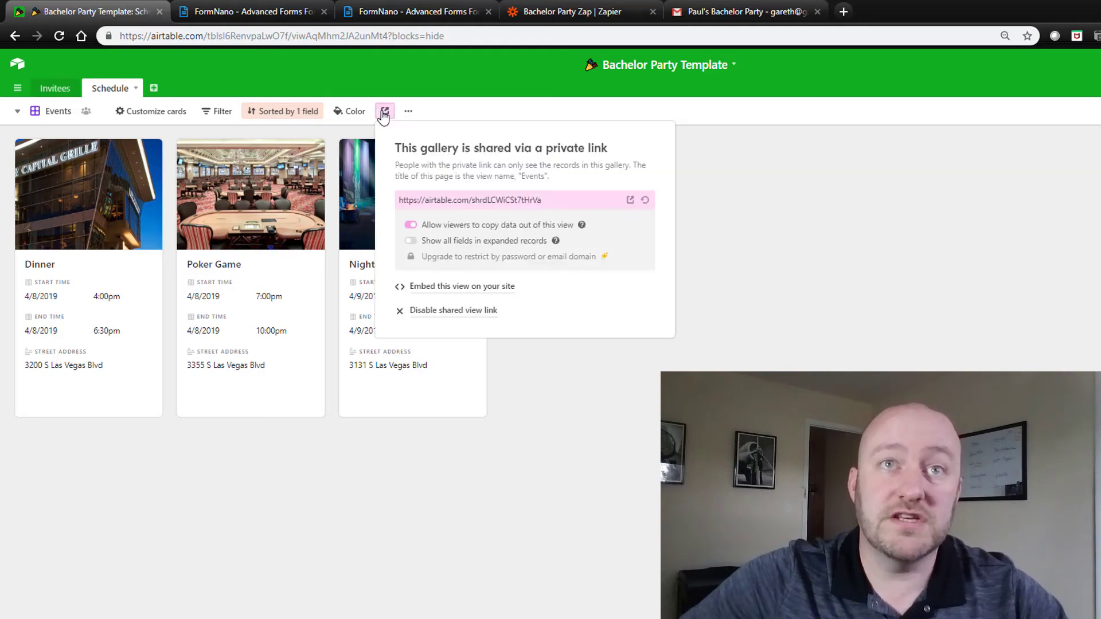
left_click(452, 200)
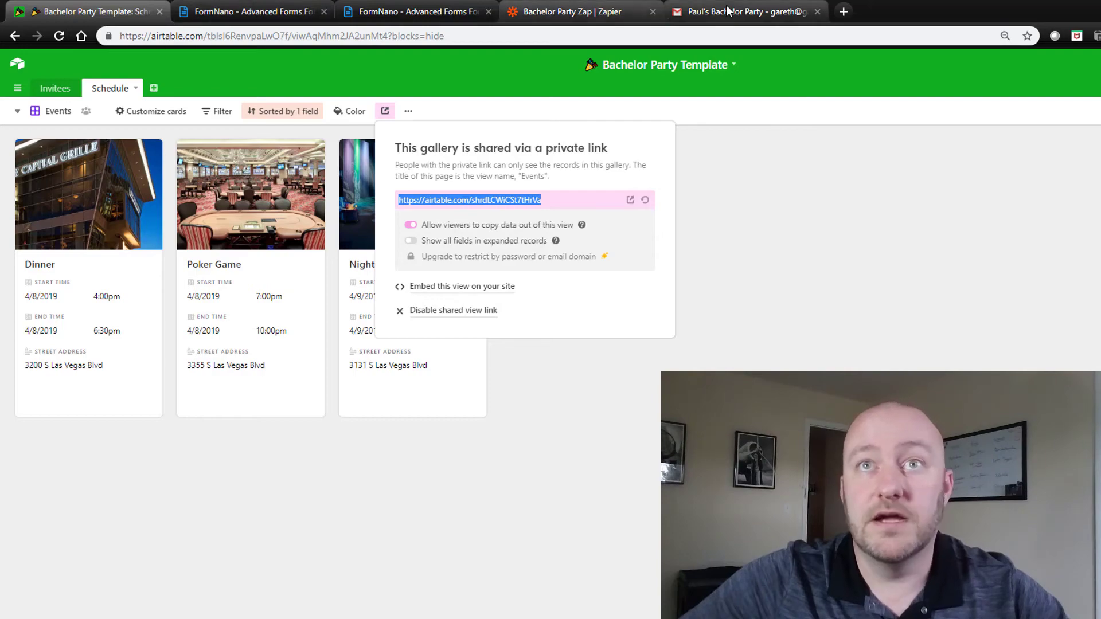
left_click(726, 14)
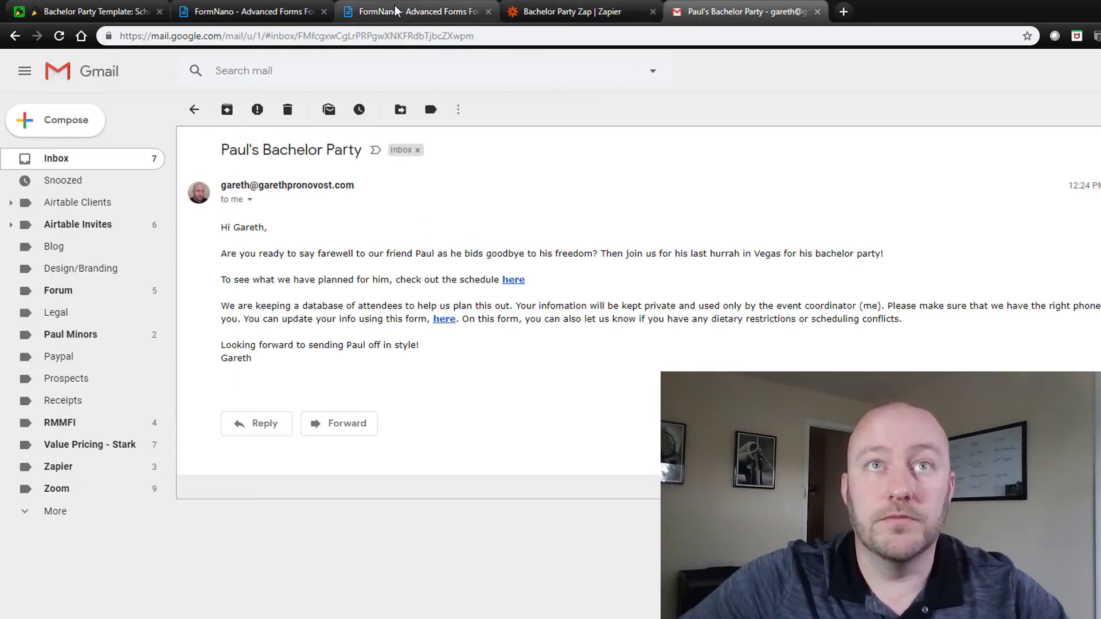
Step: Back in the email template, inspect the Airtable schedule link and the RSVP form link code
left_click(539, 12)
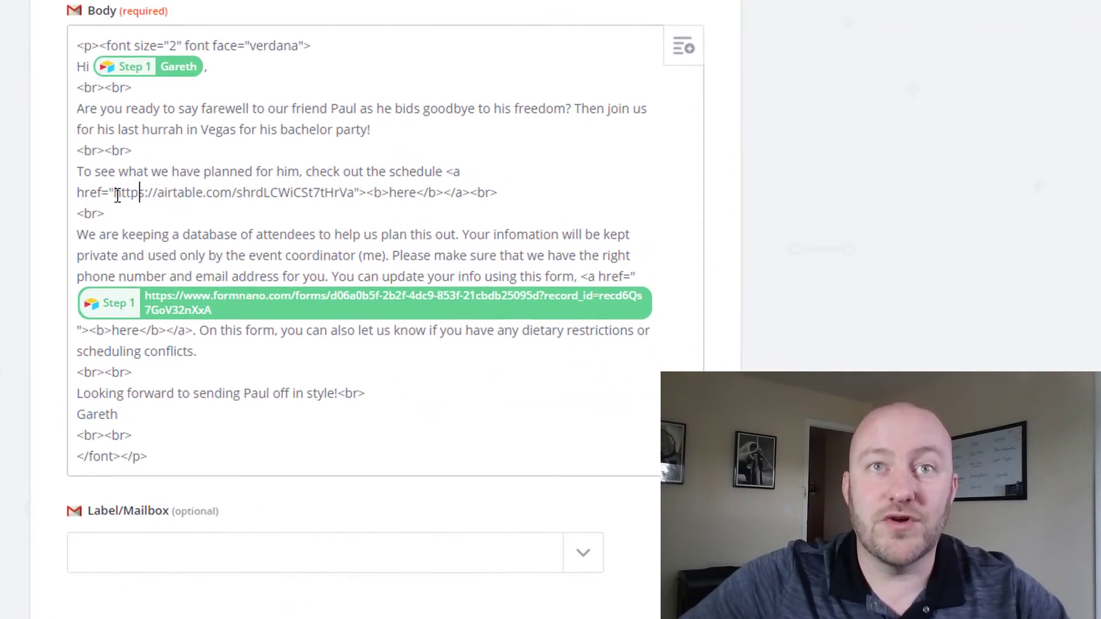
double_click(459, 238)
left_click_drag(208, 185, 351, 203)
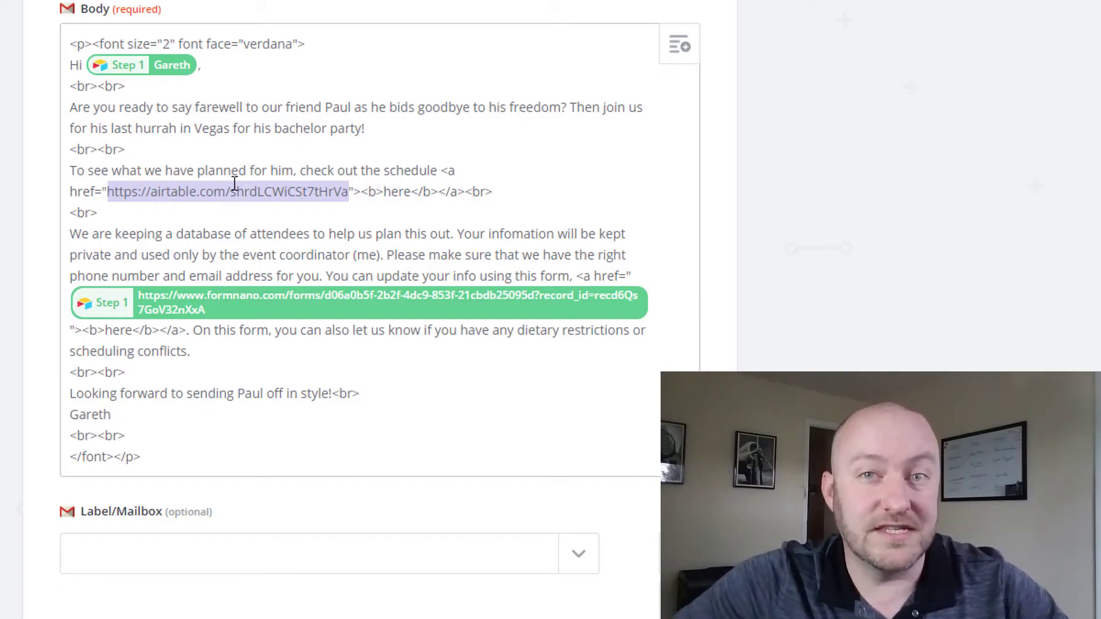
left_click(203, 254)
scroll(210, 259, "down", 2)
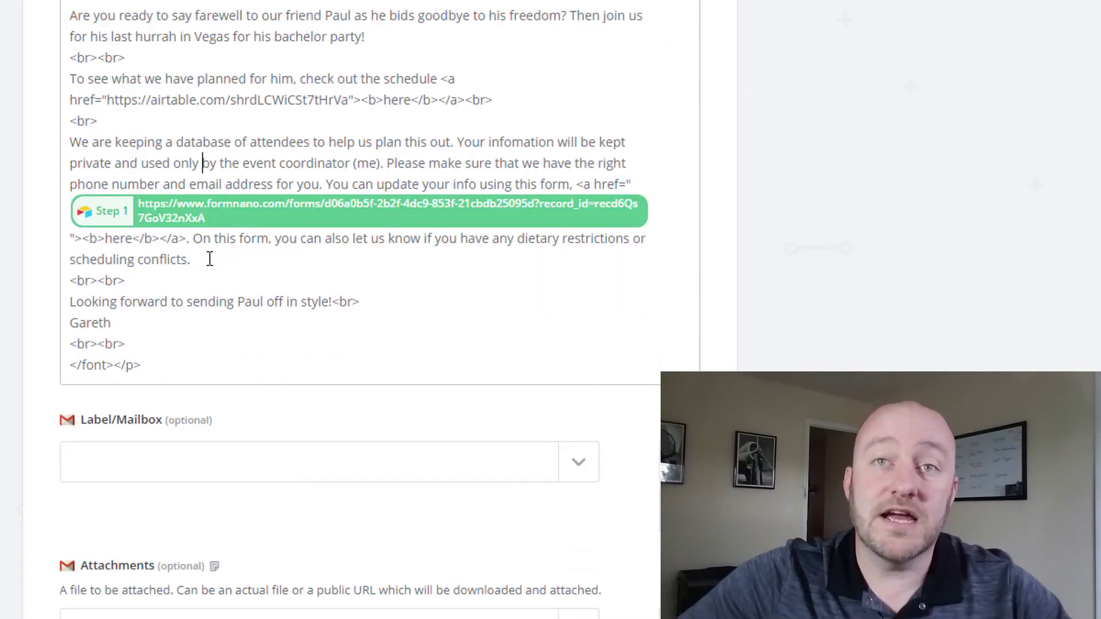
scroll(210, 259, "up", 2)
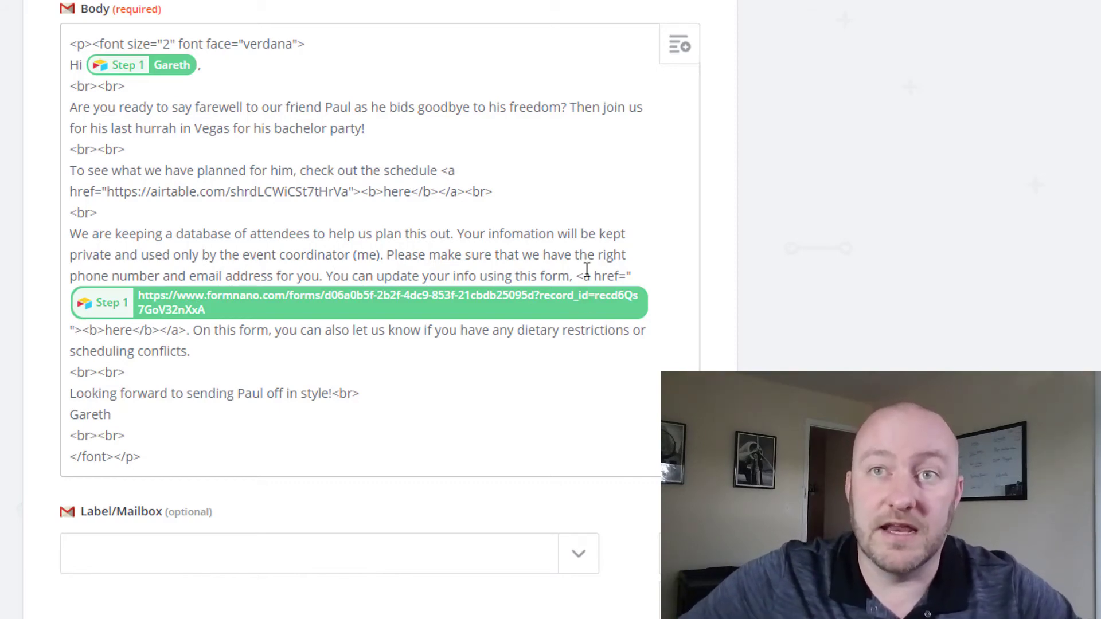
left_click_drag(576, 272, 187, 335)
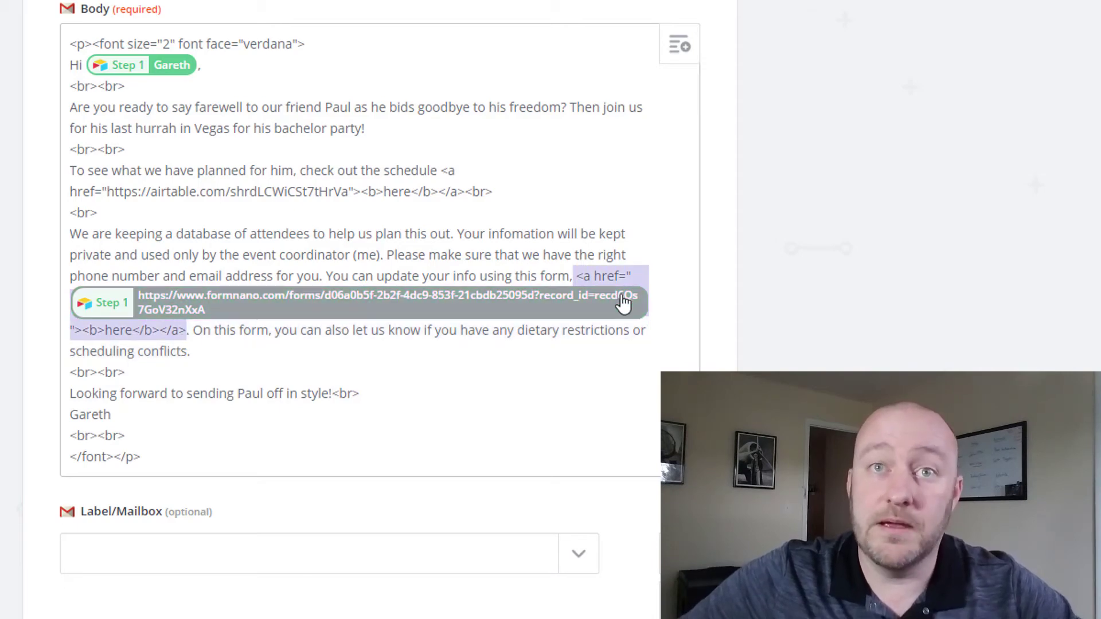
left_click(508, 270)
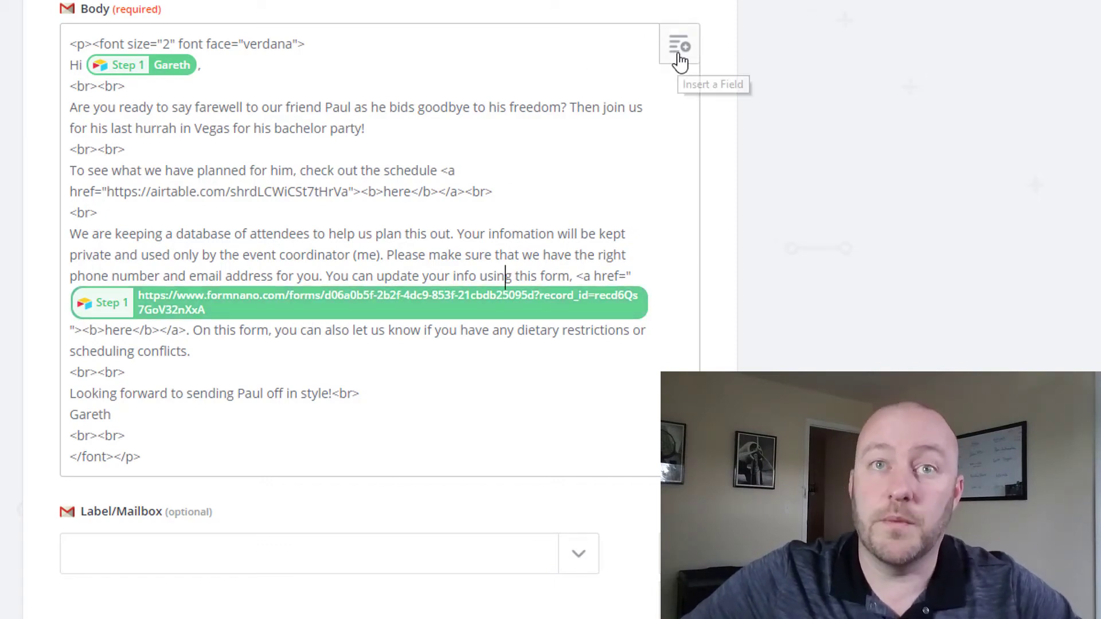
Step: Browse the insertable trigger record fields without adding any, then continue past the template
left_click(680, 61)
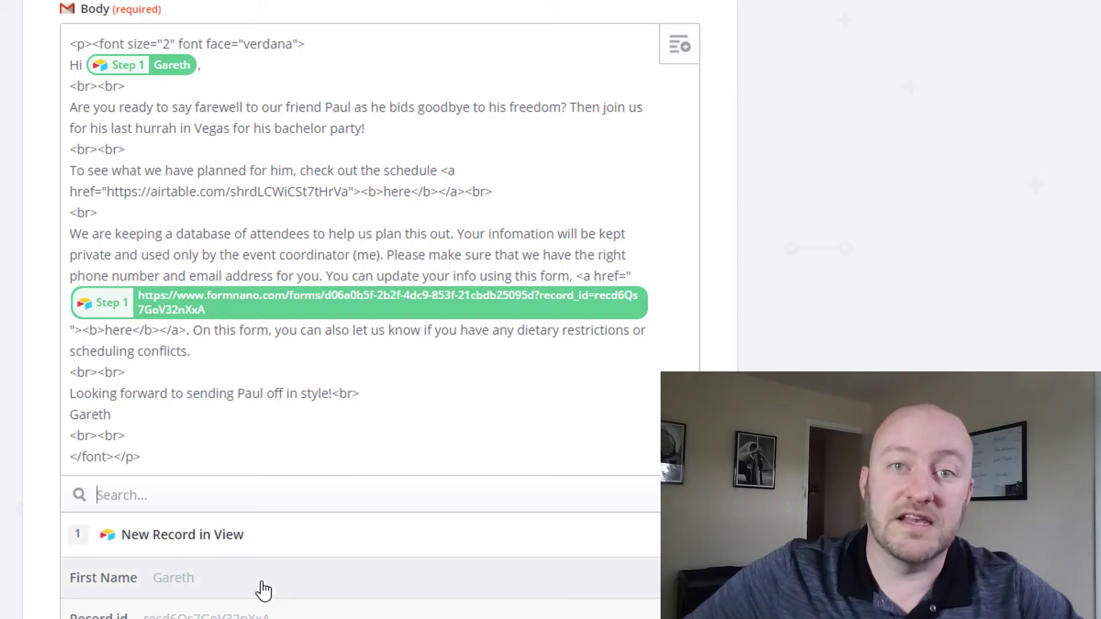
scroll(411, 587, "down", 6)
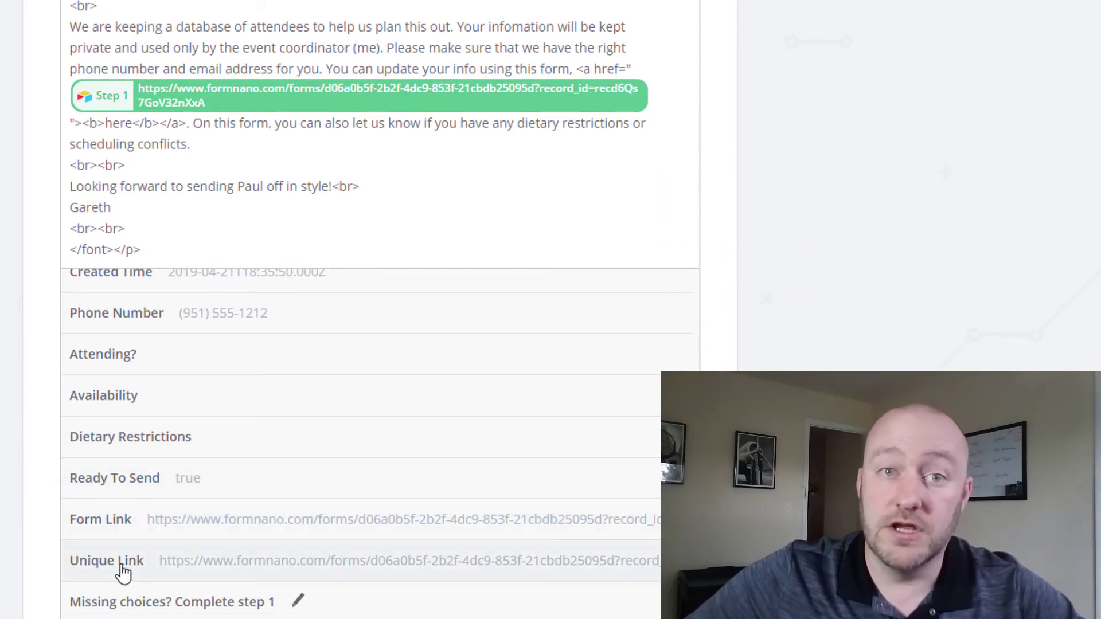
left_click(50, 367)
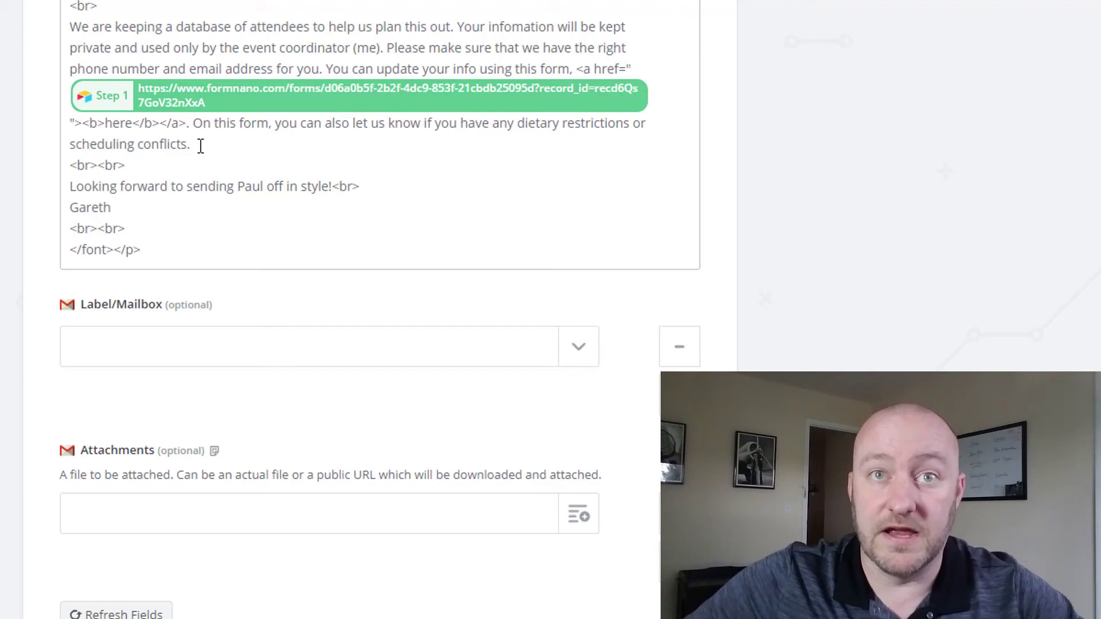
scroll(110, 198, "down", 2)
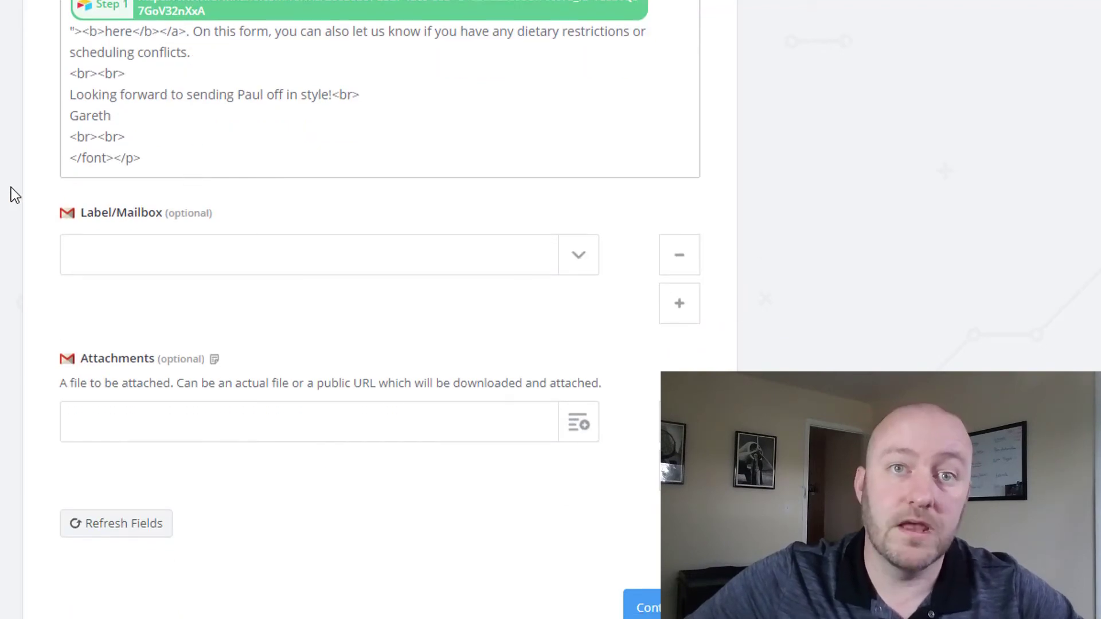
scroll(32, 239, "down", 2)
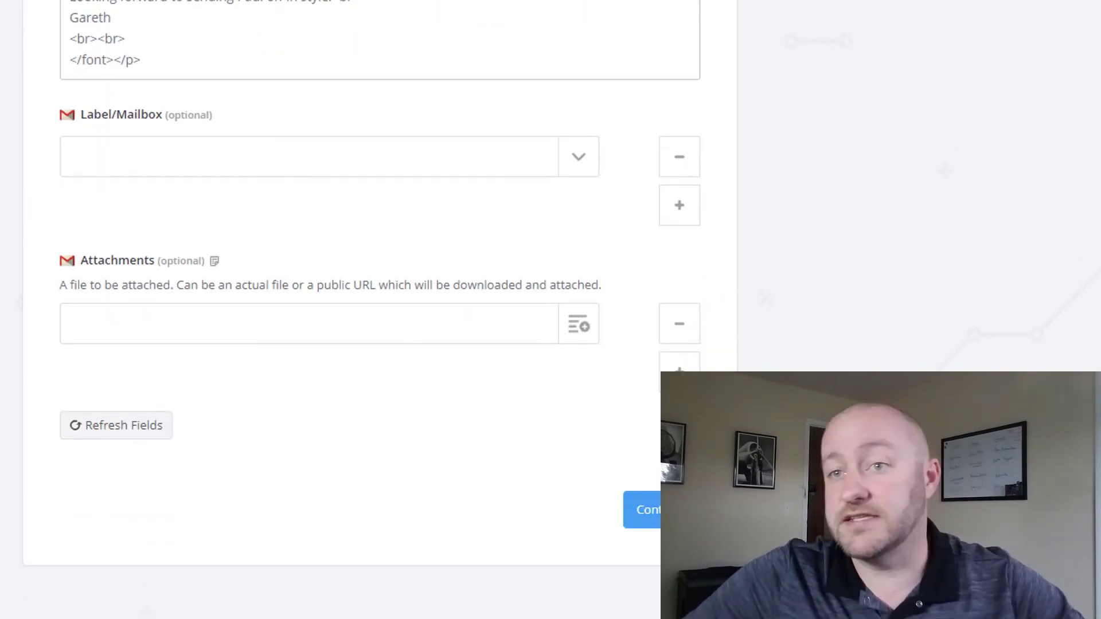
left_click(654, 515)
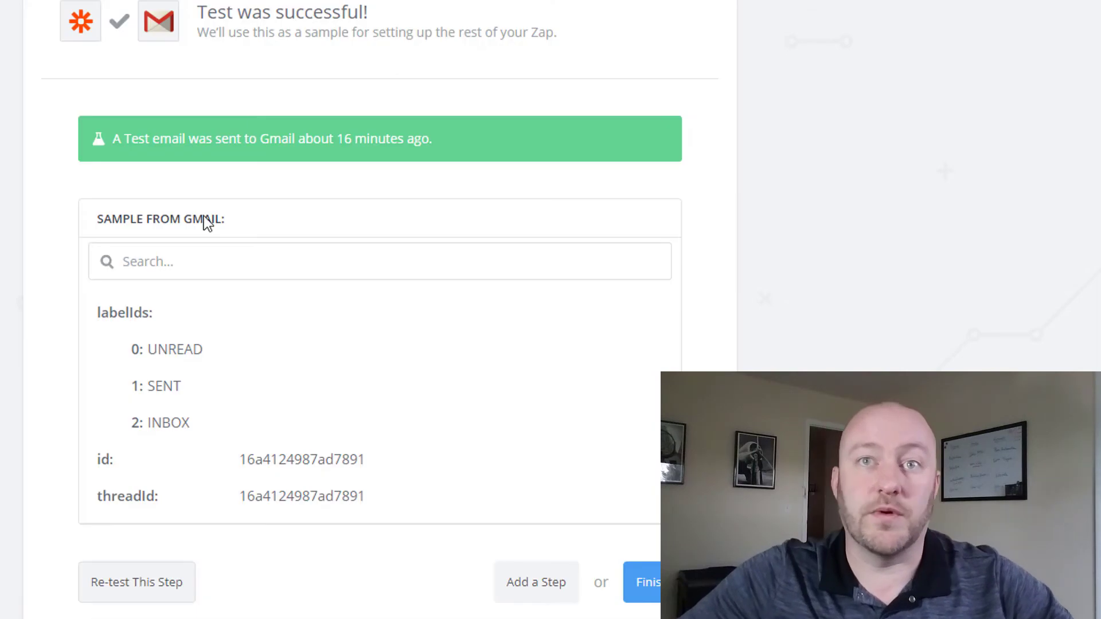
Step: Re-test the Send Email step and send a test invitation email to Gmail
scroll(149, 491, "down", 2)
left_click(149, 492)
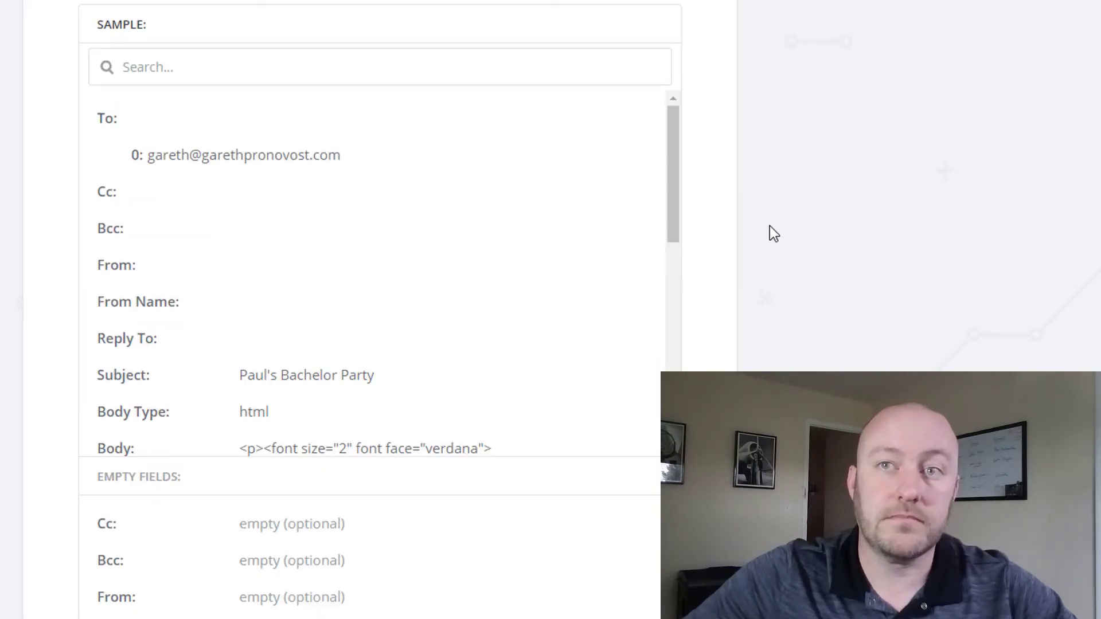
scroll(746, 264, "down", 7)
left_click(631, 474)
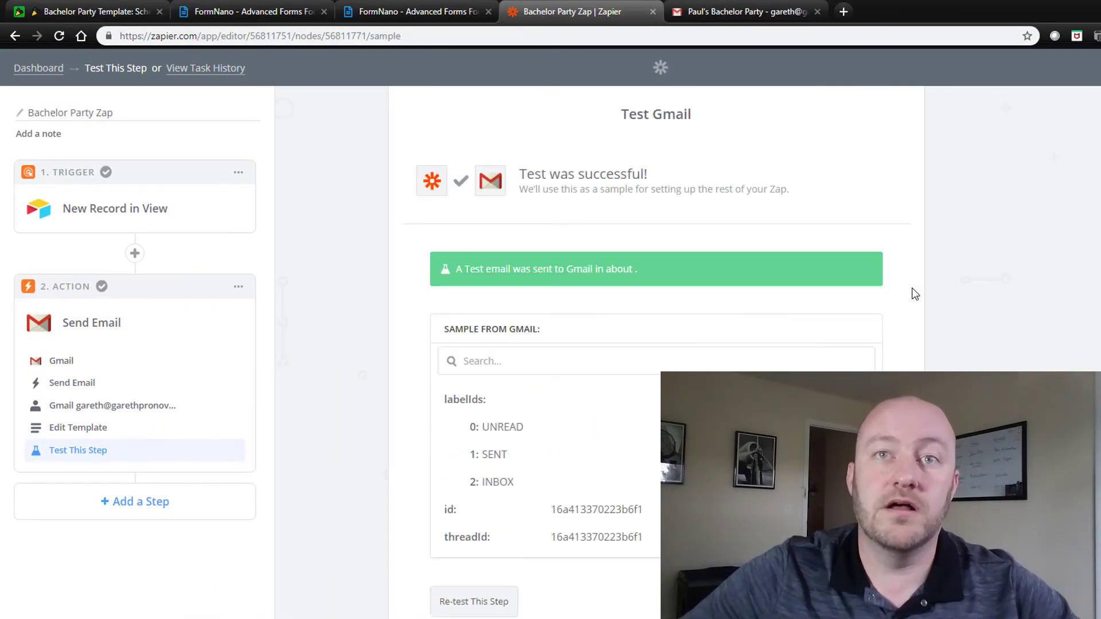
left_click_drag(447, 260, 654, 269)
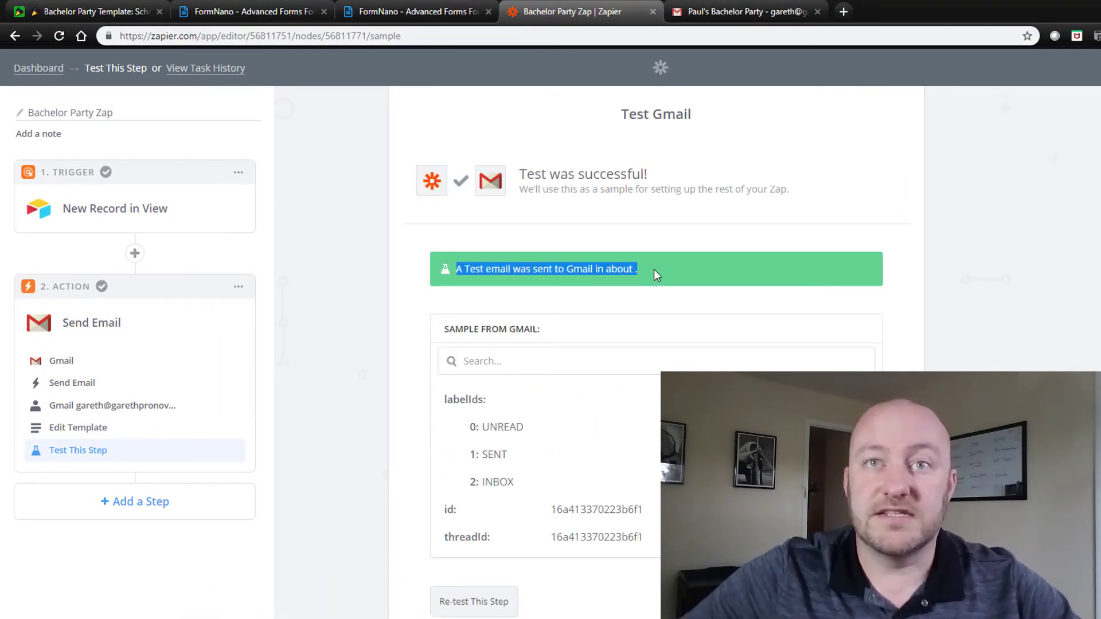
left_click(655, 271)
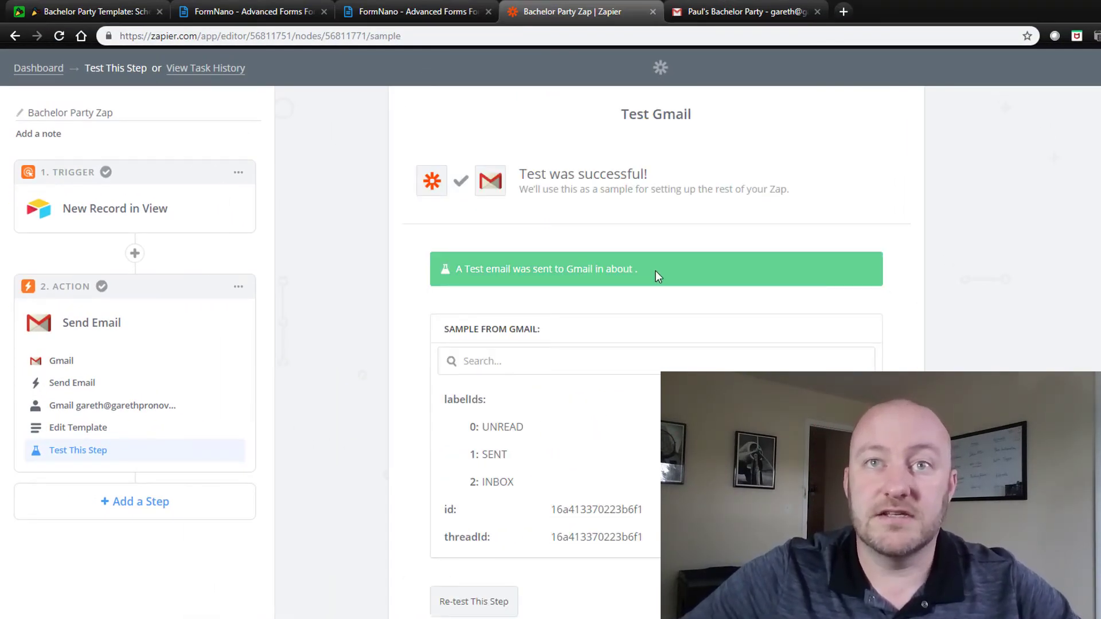
Step: Refresh the Gmail inbox and open the new 'Paul's Bachelor Party' invitation to read its body
left_click(717, 13)
left_click(110, 166)
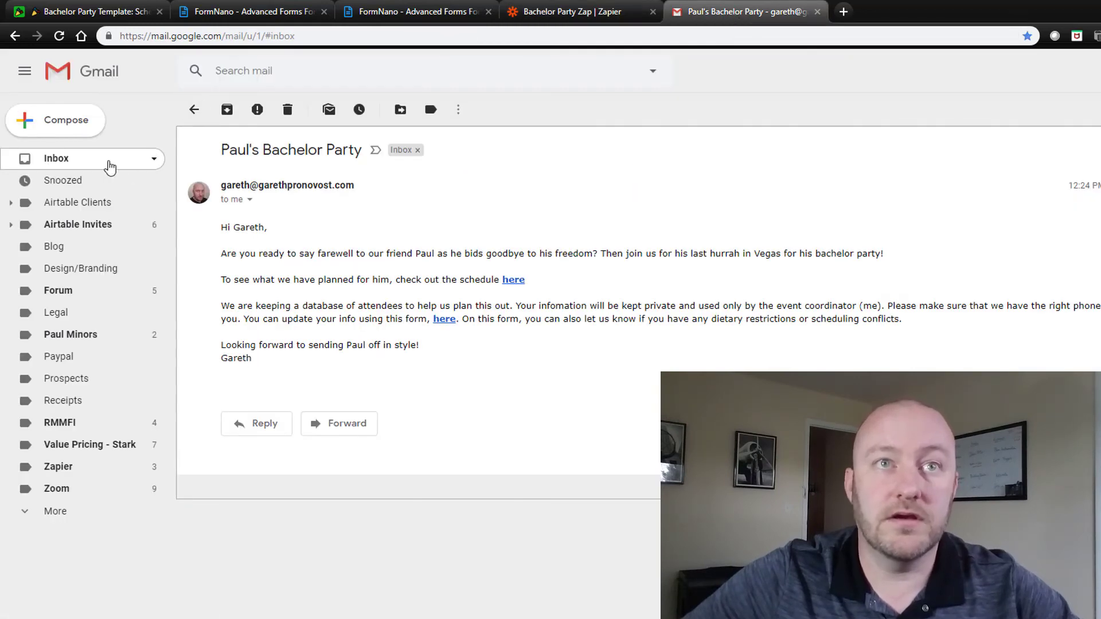
left_click(235, 111)
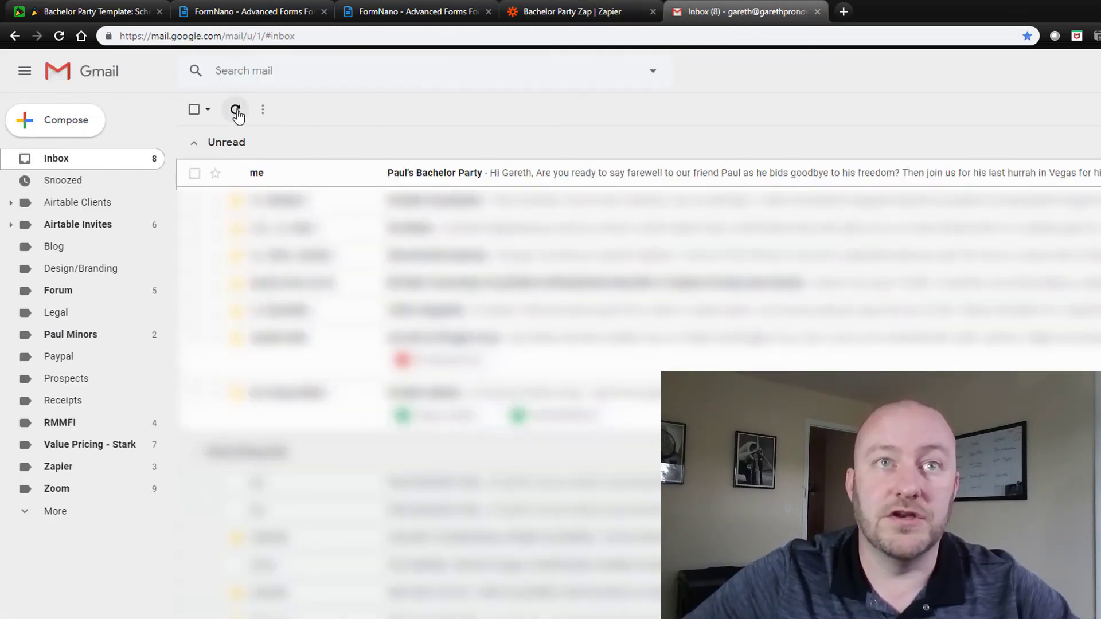
left_click(438, 175)
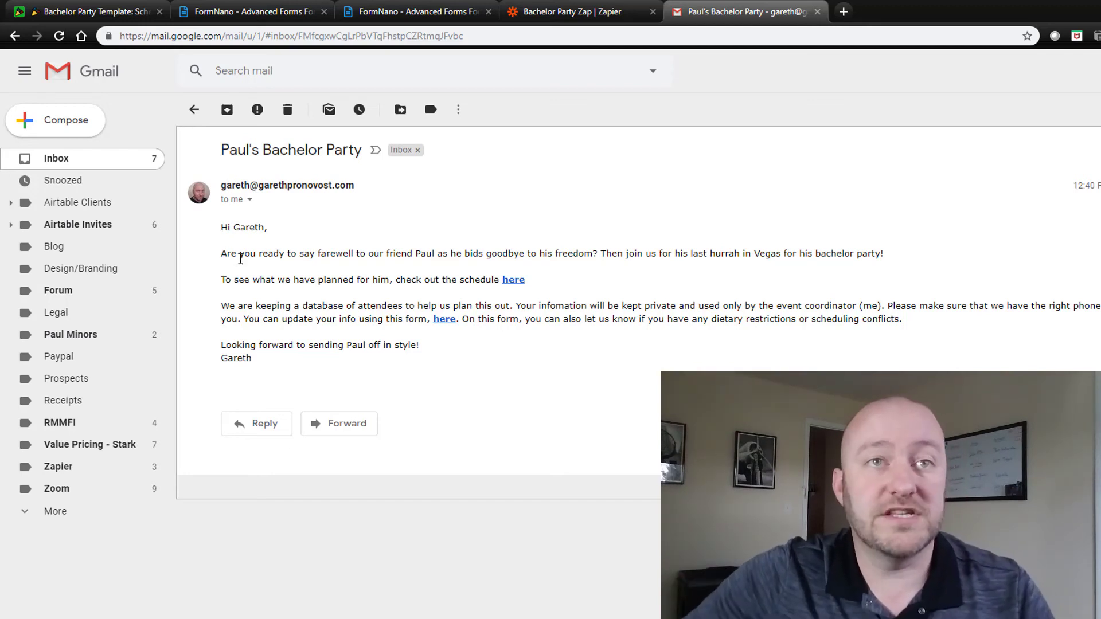
left_click_drag(365, 310, 239, 250)
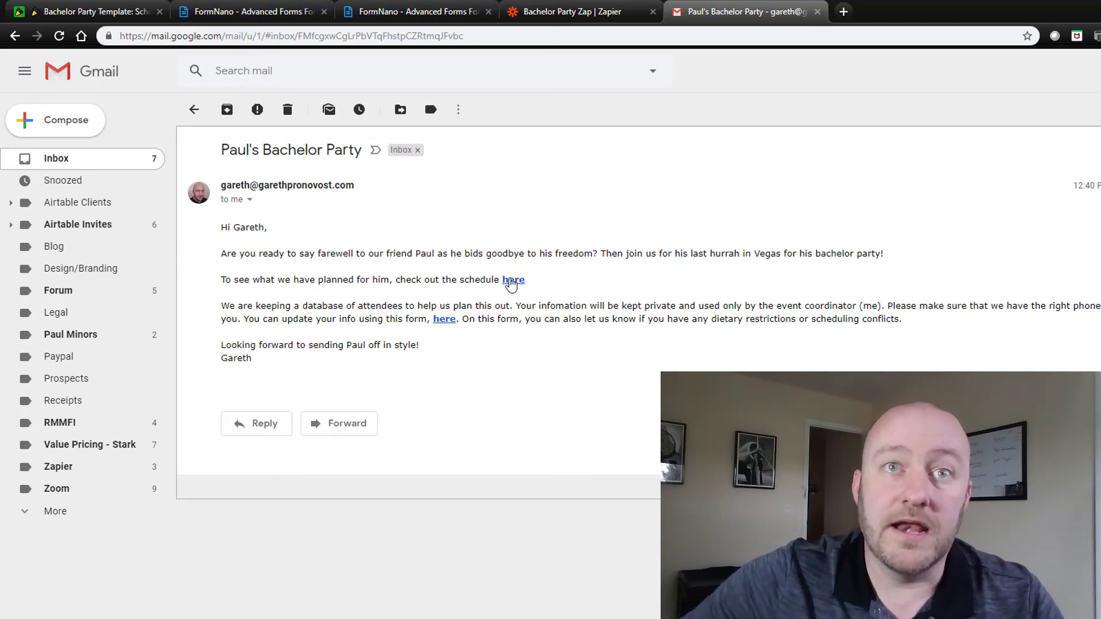
left_click(512, 281)
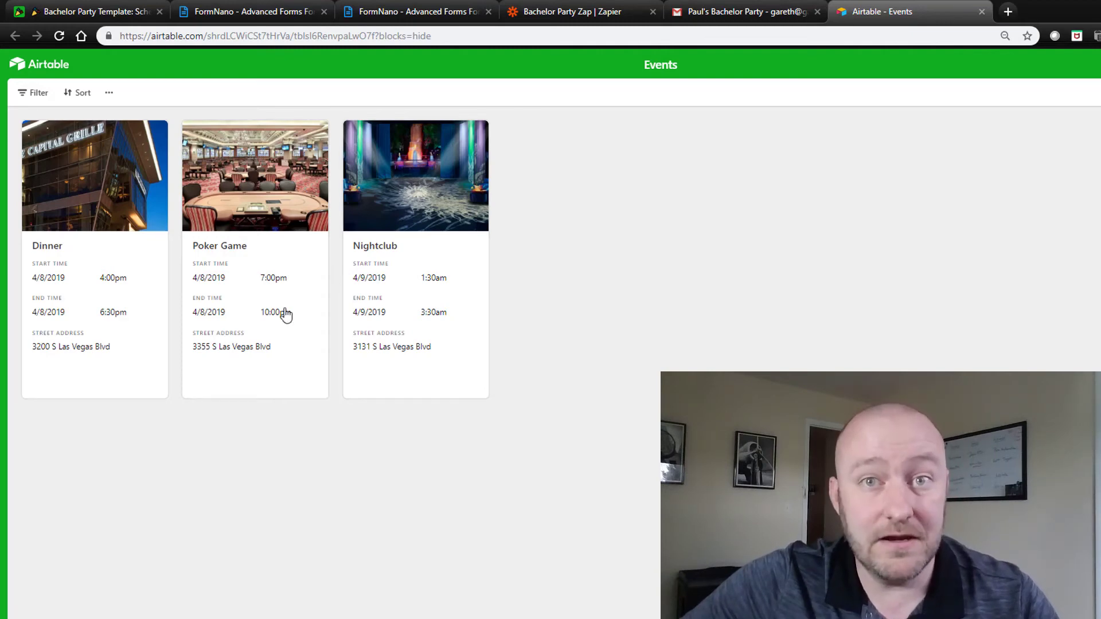
left_click(121, 217)
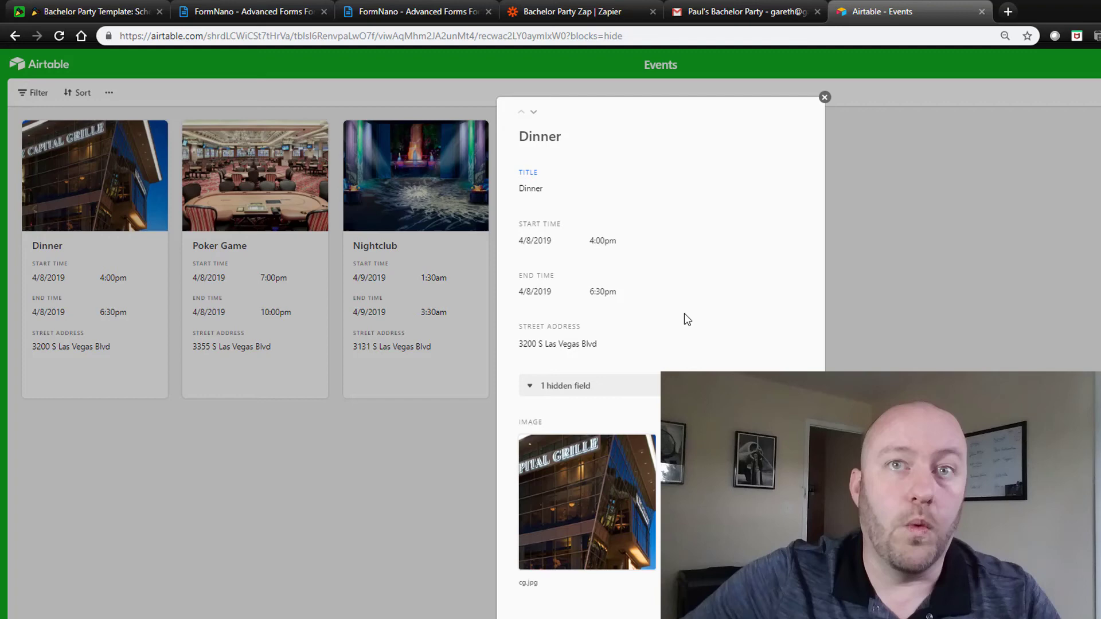
left_click_drag(532, 344, 594, 348)
left_click(824, 98)
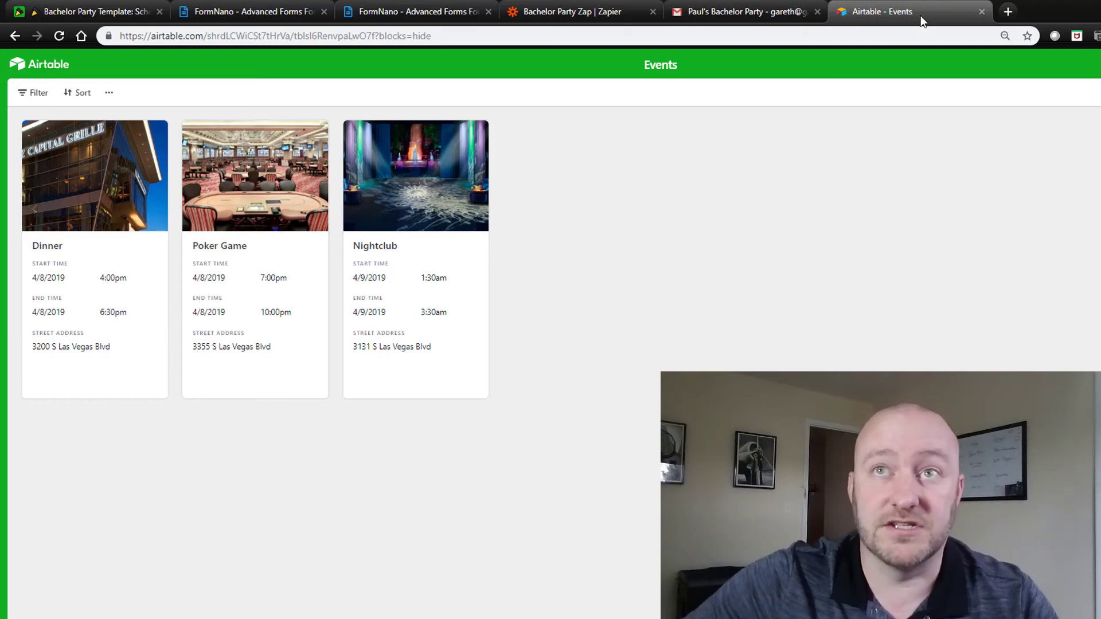
left_click(982, 12)
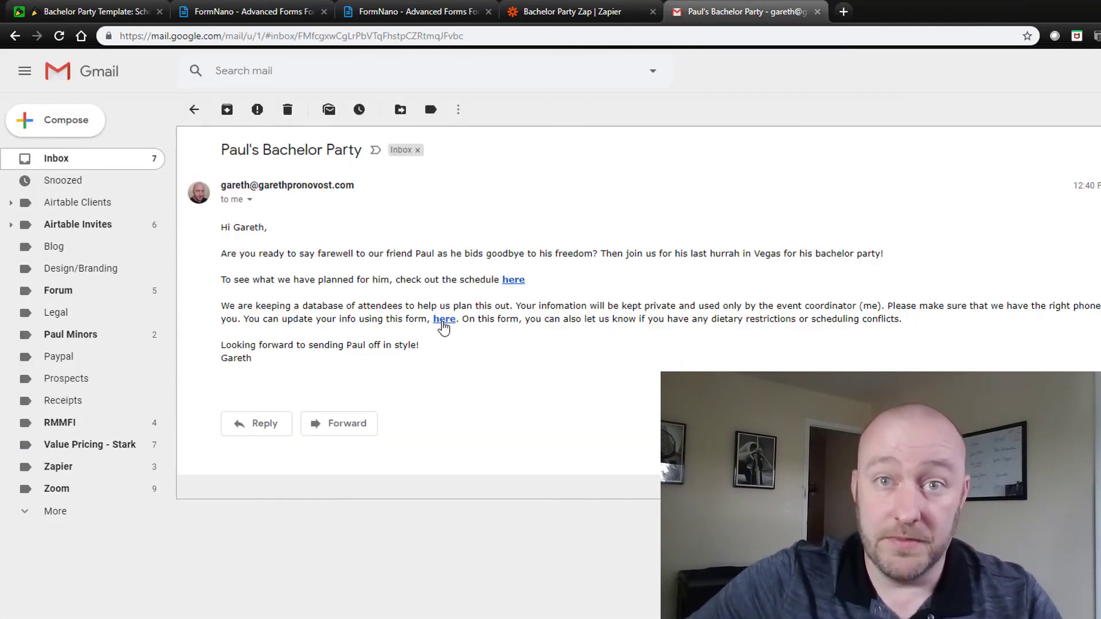
Step: Open the personal RSVP form from the email and change one phone number digit to 5
left_click(443, 319)
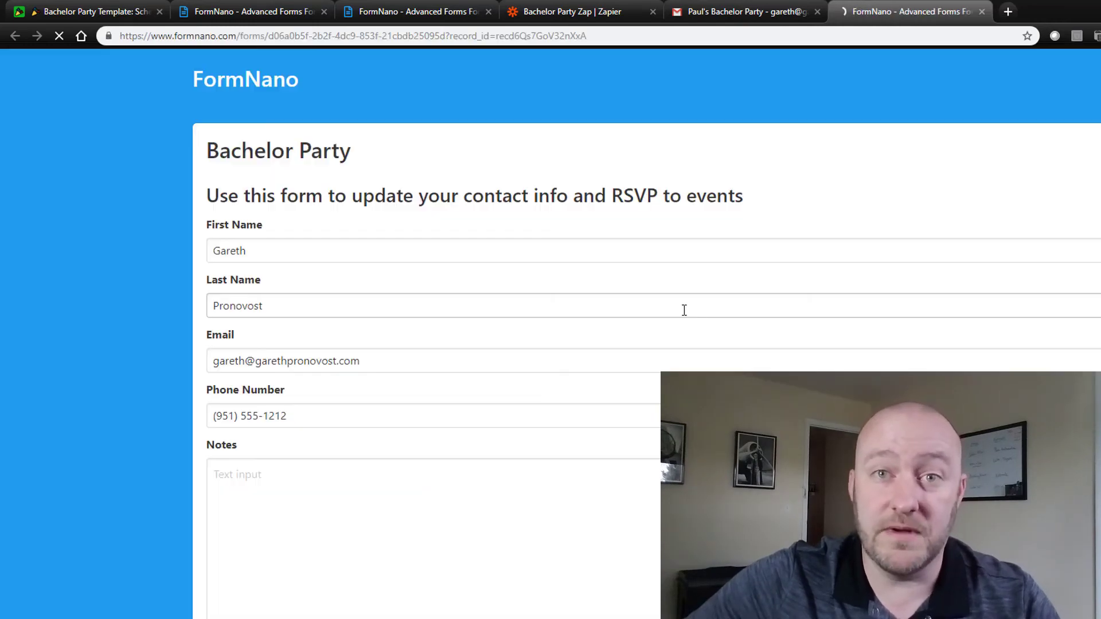
left_click(320, 251)
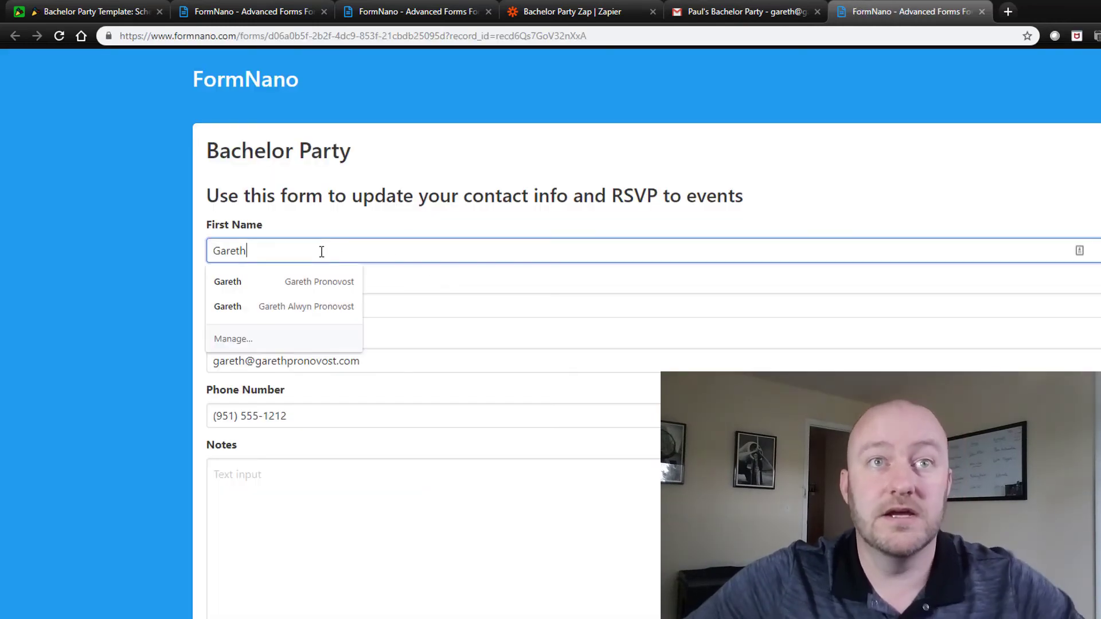
left_click(316, 242)
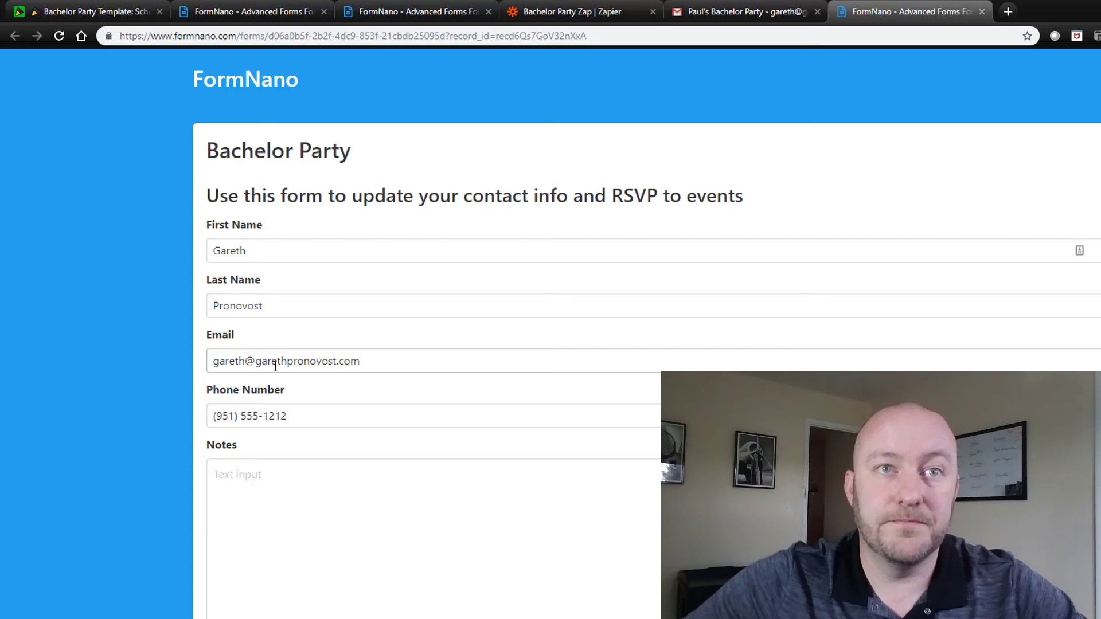
scroll(294, 398, "down", 1)
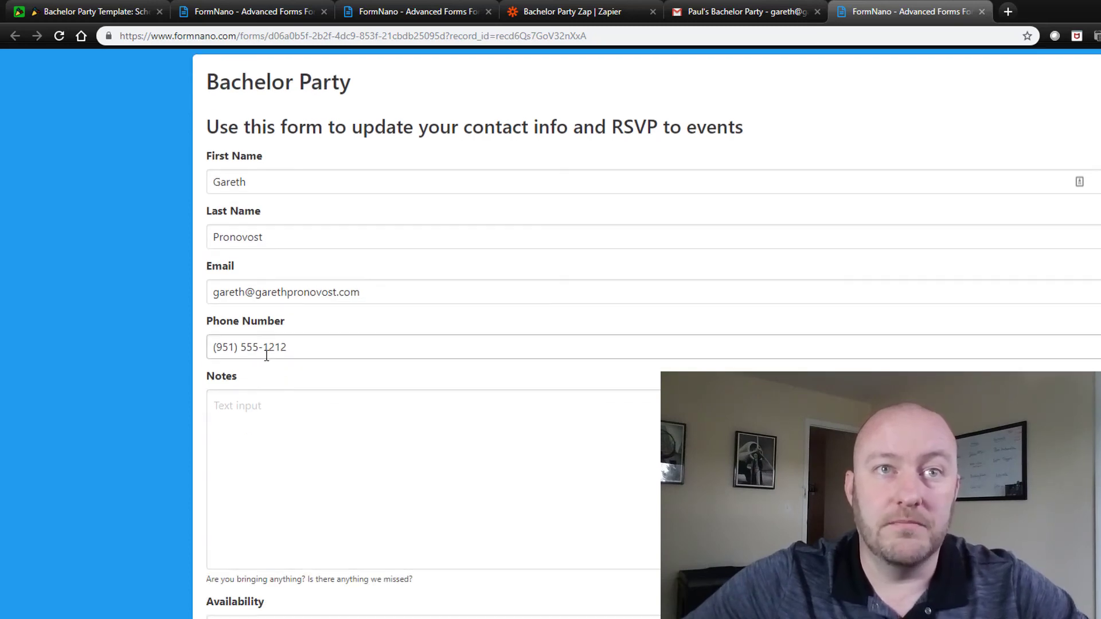
left_click_drag(272, 351, 278, 349)
type("5")
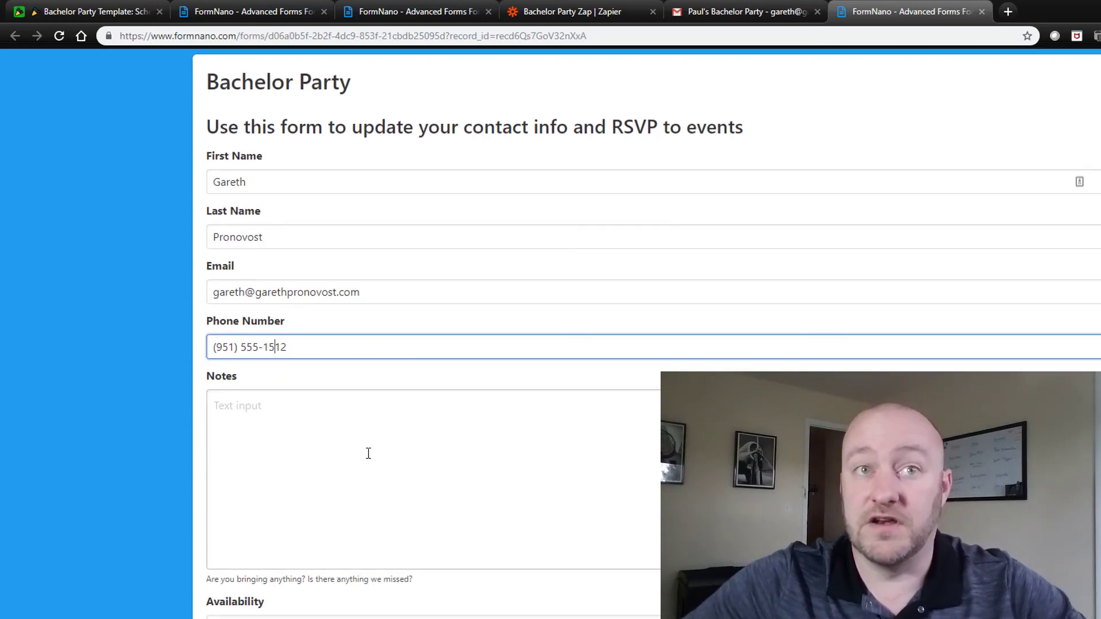
Step: Fill Notes and Availability 'No conflicts!', set Dietary None and Attending Yes, then submit
left_click(275, 422)
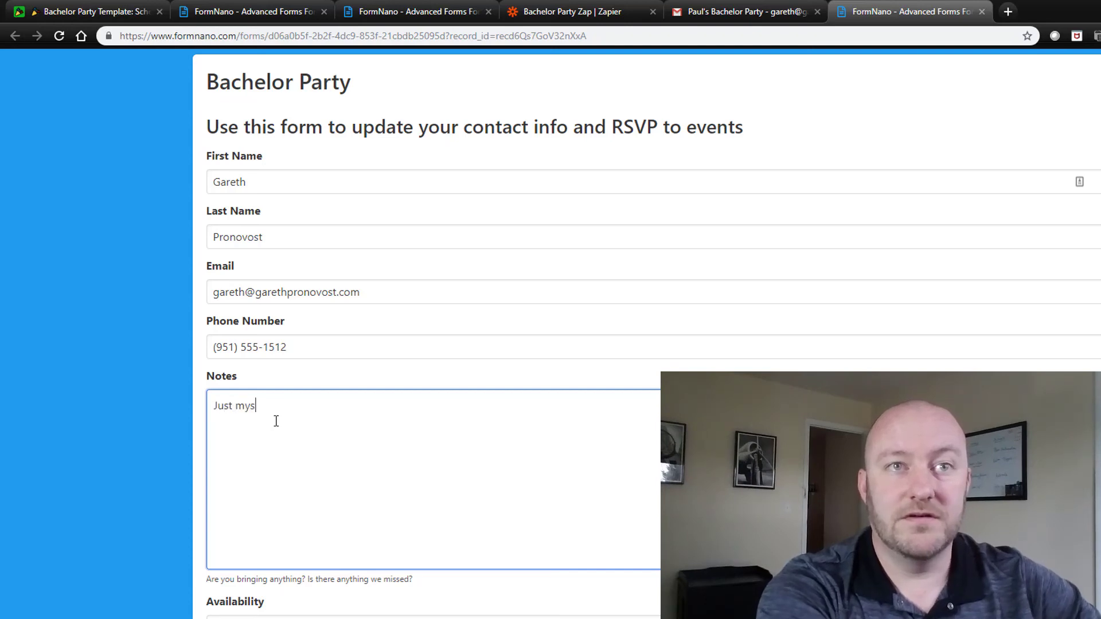
scroll(309, 482, "down", 3)
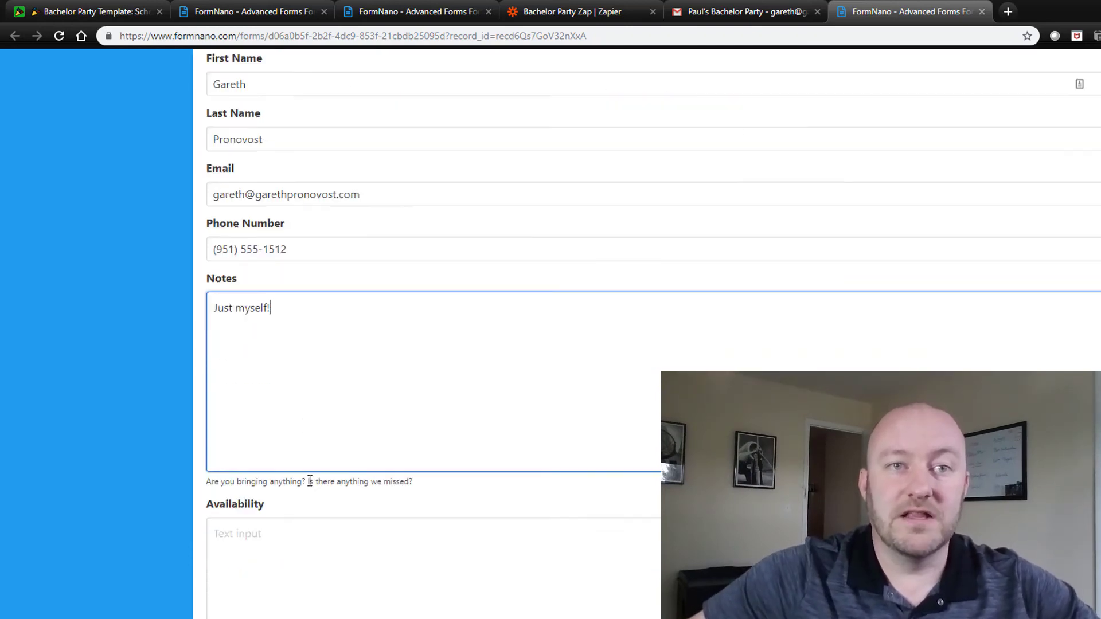
left_click(309, 480)
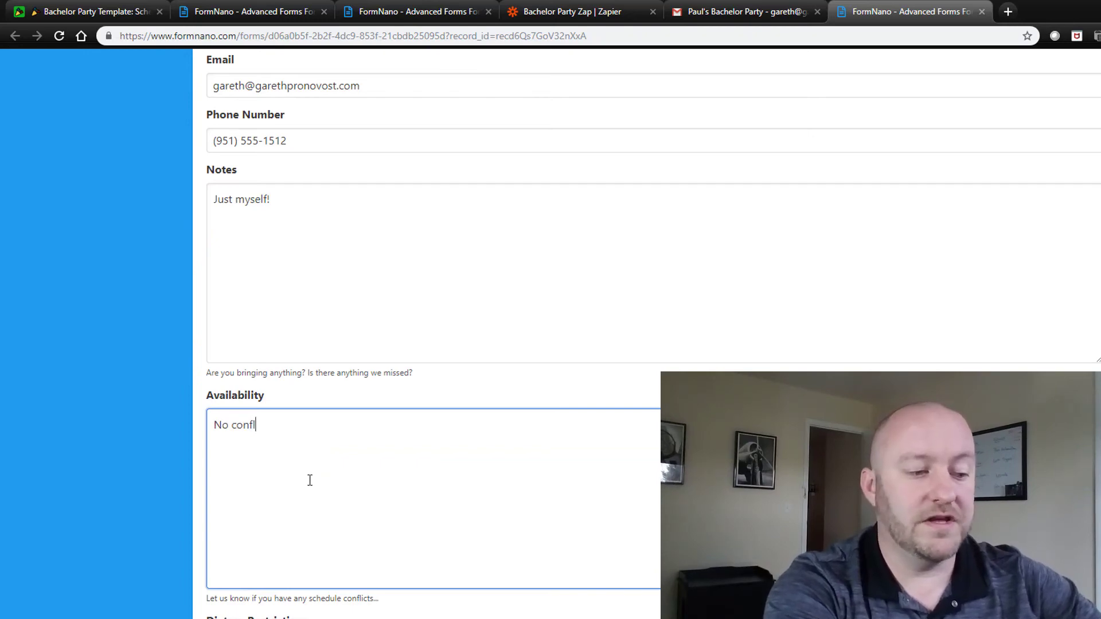
scroll(321, 499, "down", 3)
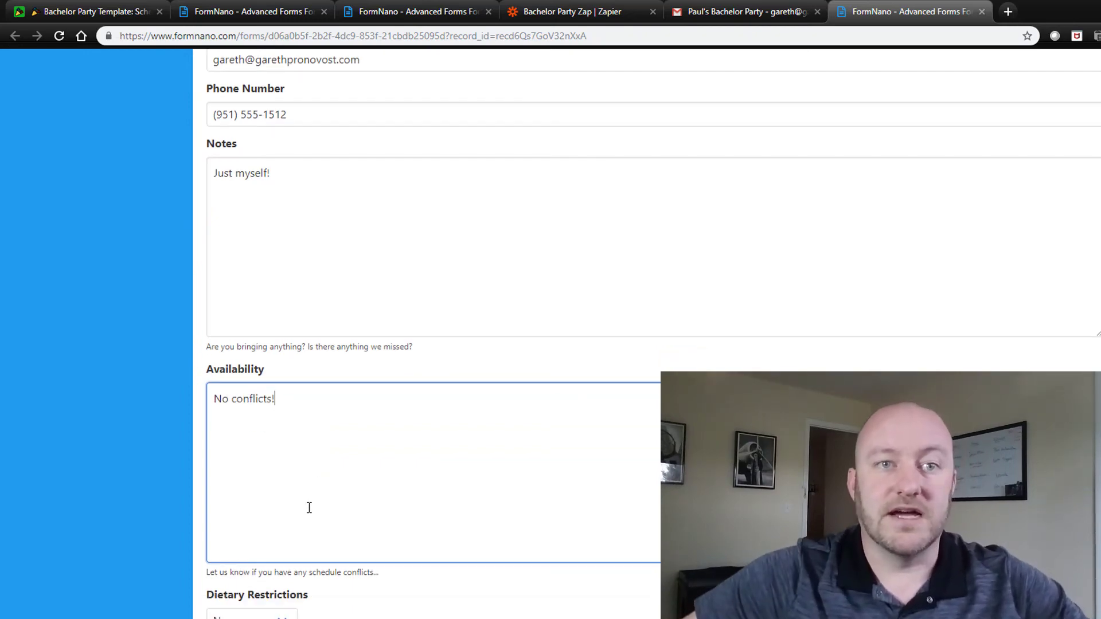
left_click(265, 443)
left_click(241, 462)
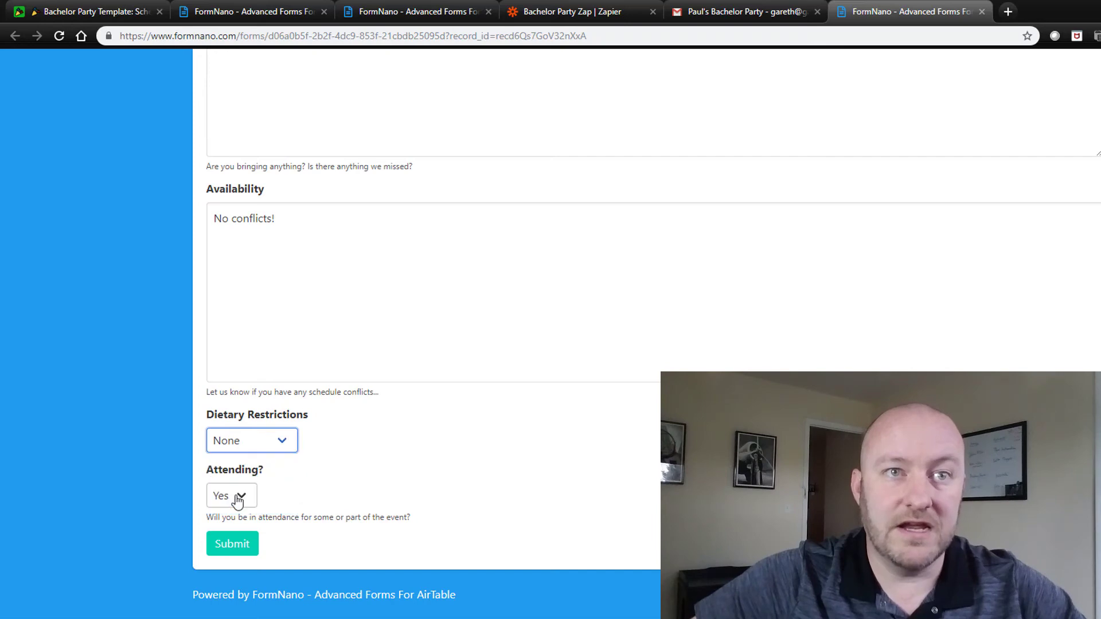
left_click(238, 498)
left_click(225, 517)
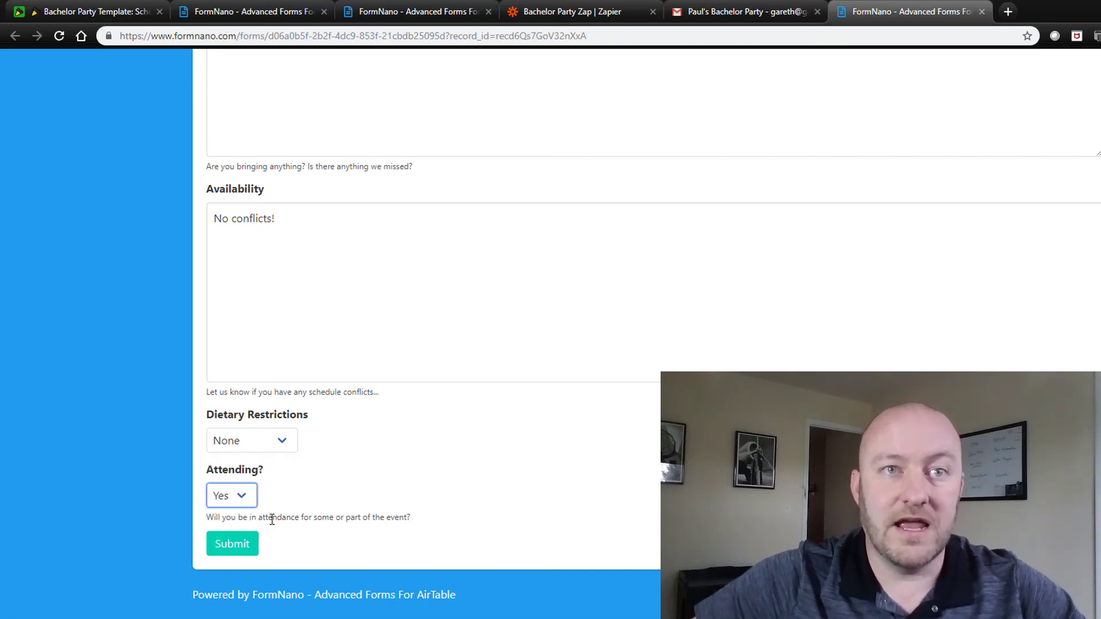
left_click(233, 544)
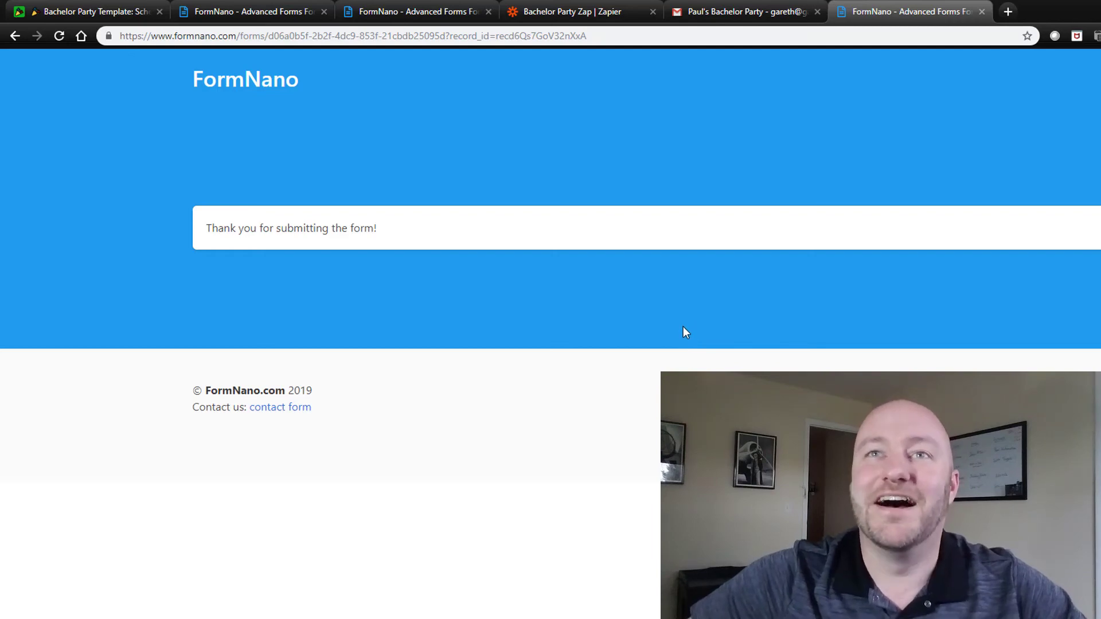
Step: Close the form and inspect the third invitee's name, contact details and availability in Invitees
left_click(982, 12)
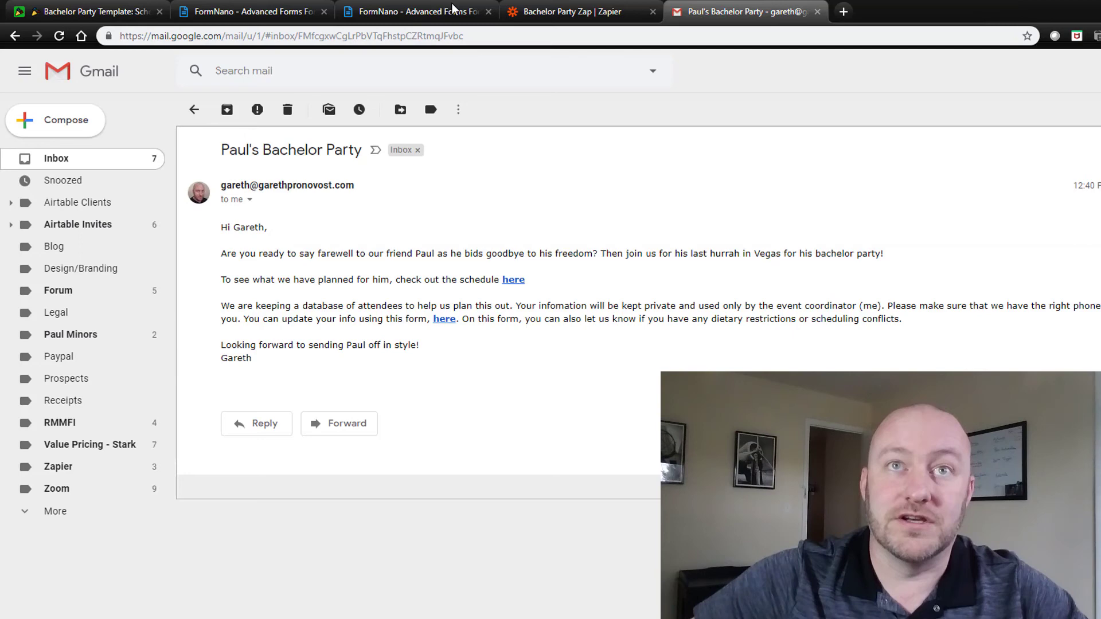
left_click(84, 13)
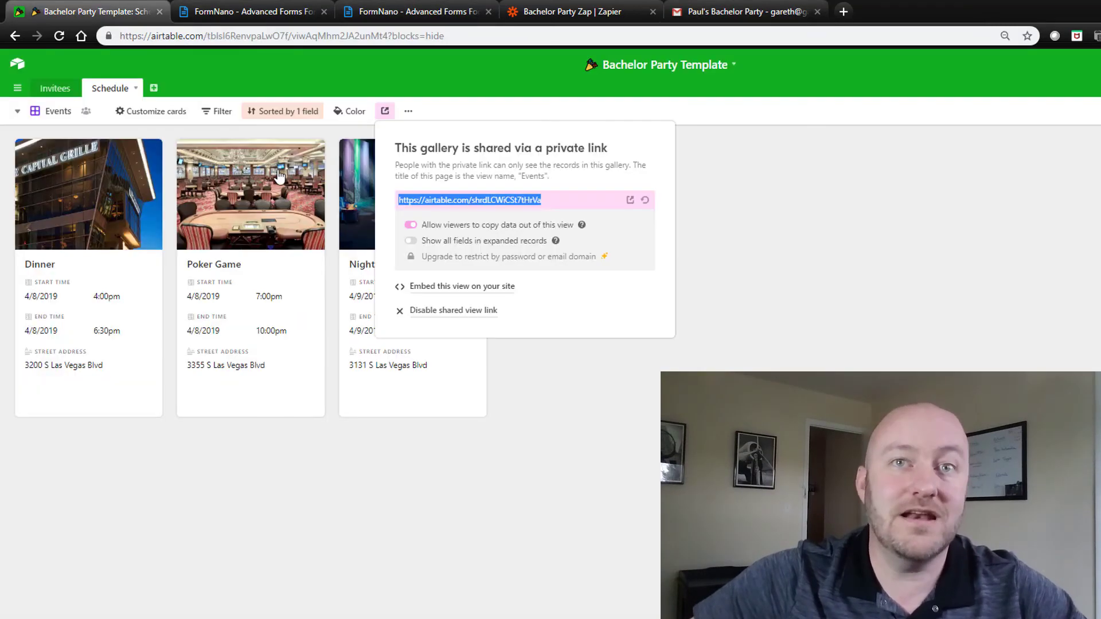
left_click(64, 60)
left_click(56, 88)
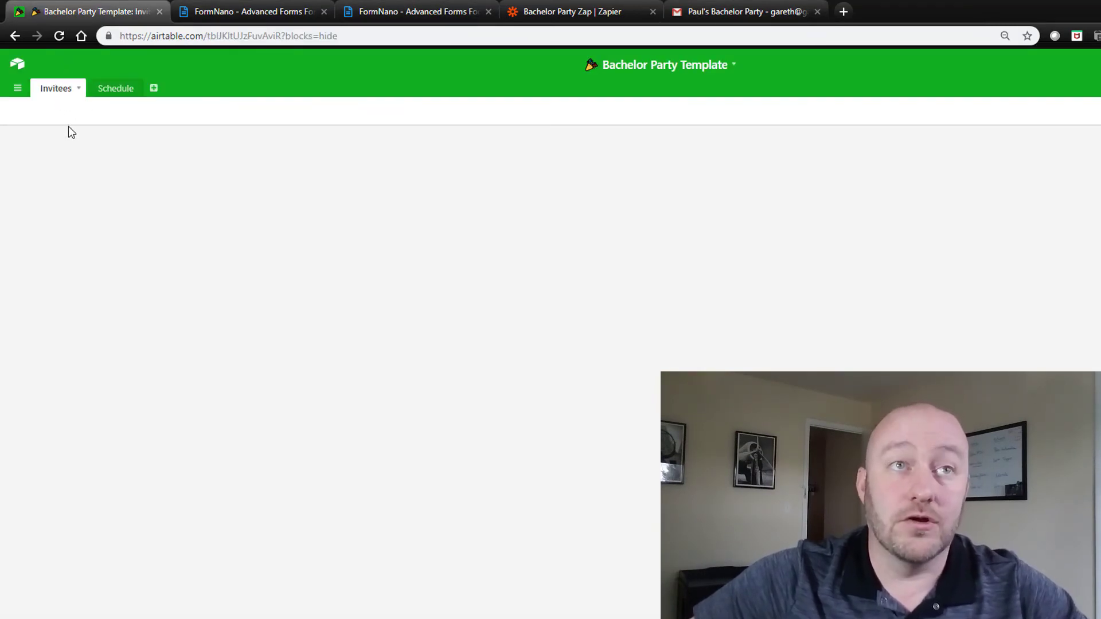
left_click(81, 229)
left_click_drag(255, 250, 761, 253)
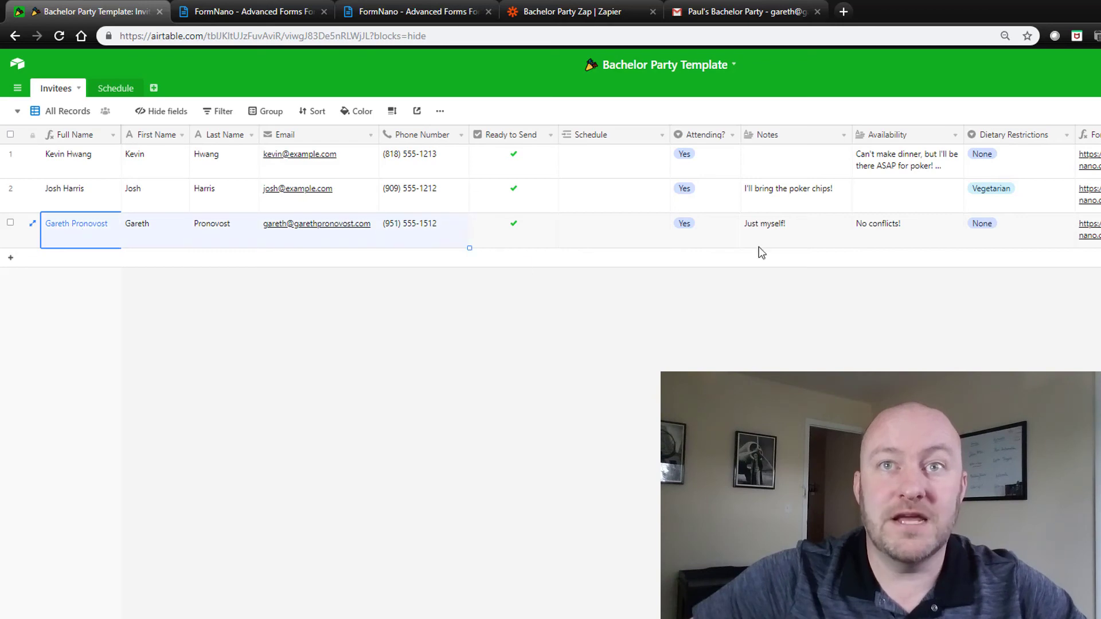
left_click(928, 231)
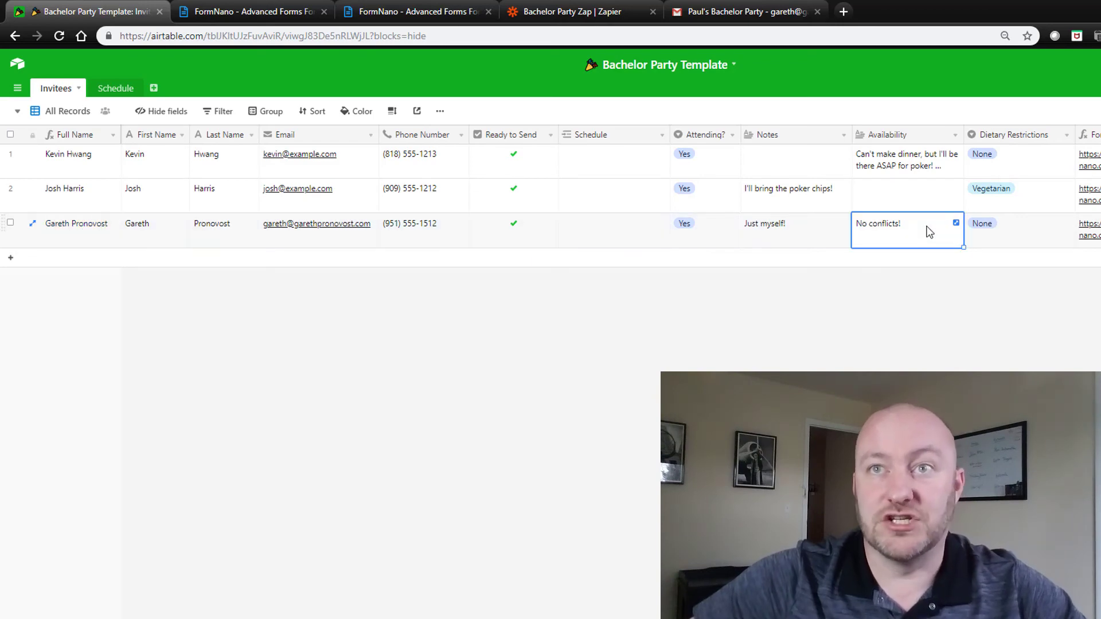
Step: Switch to the Scheduling view, set Medium row height and widen the Availability column
left_click(66, 115)
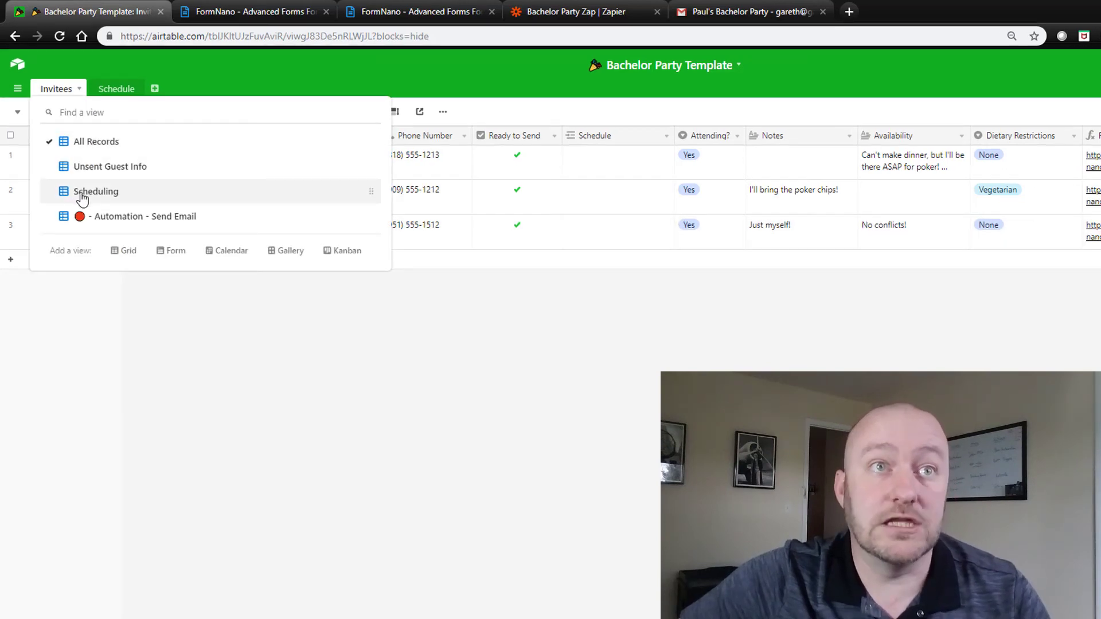
left_click(83, 191)
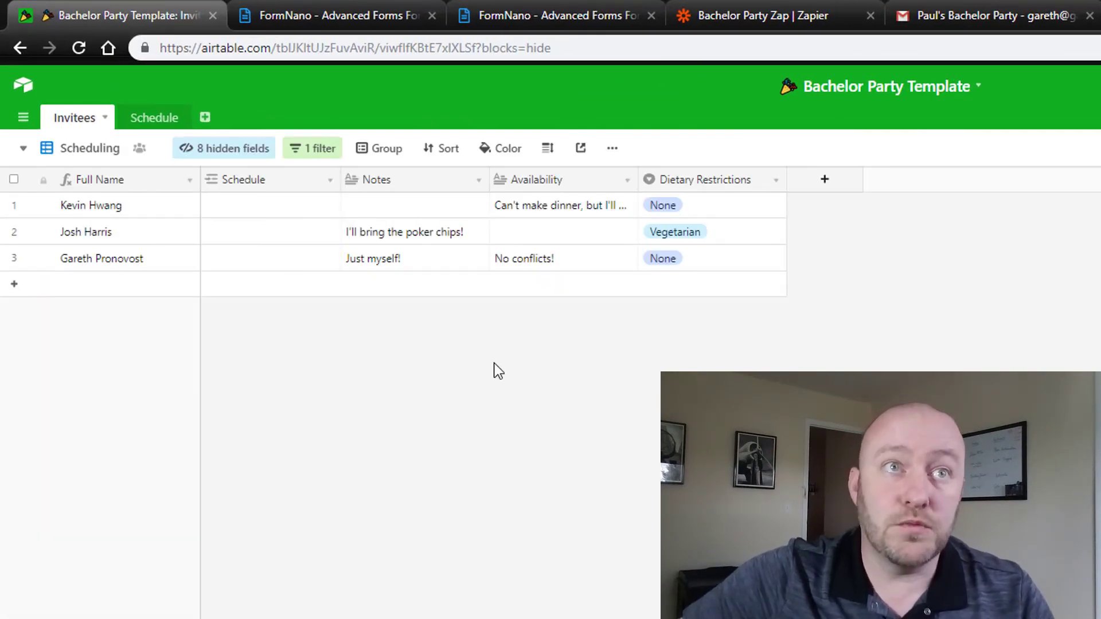
left_click(265, 209)
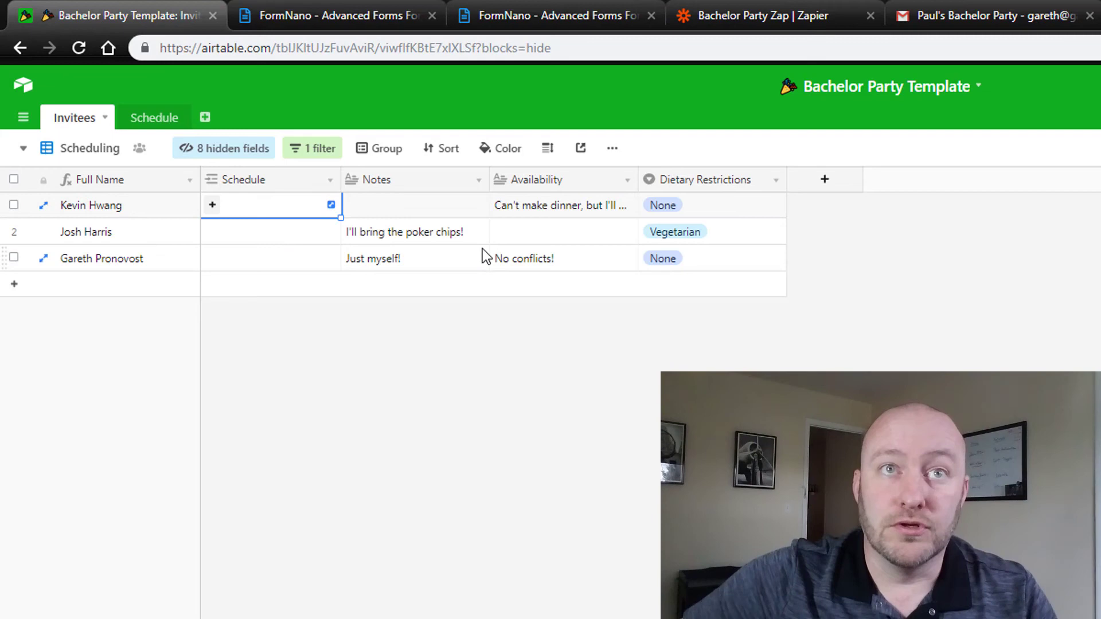
left_click(548, 148)
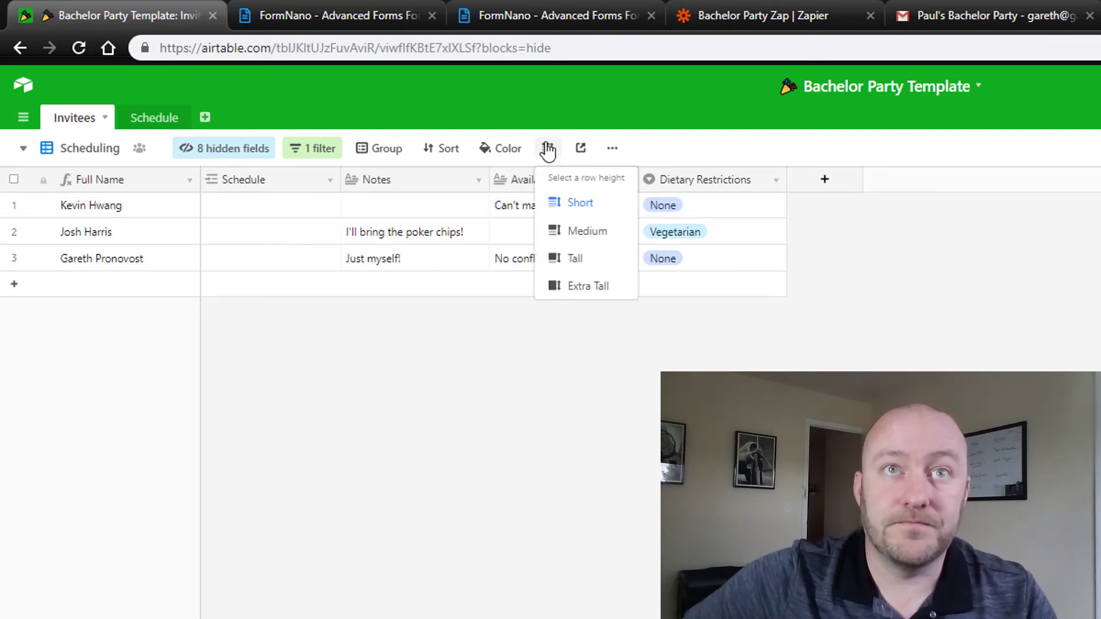
left_click(602, 231)
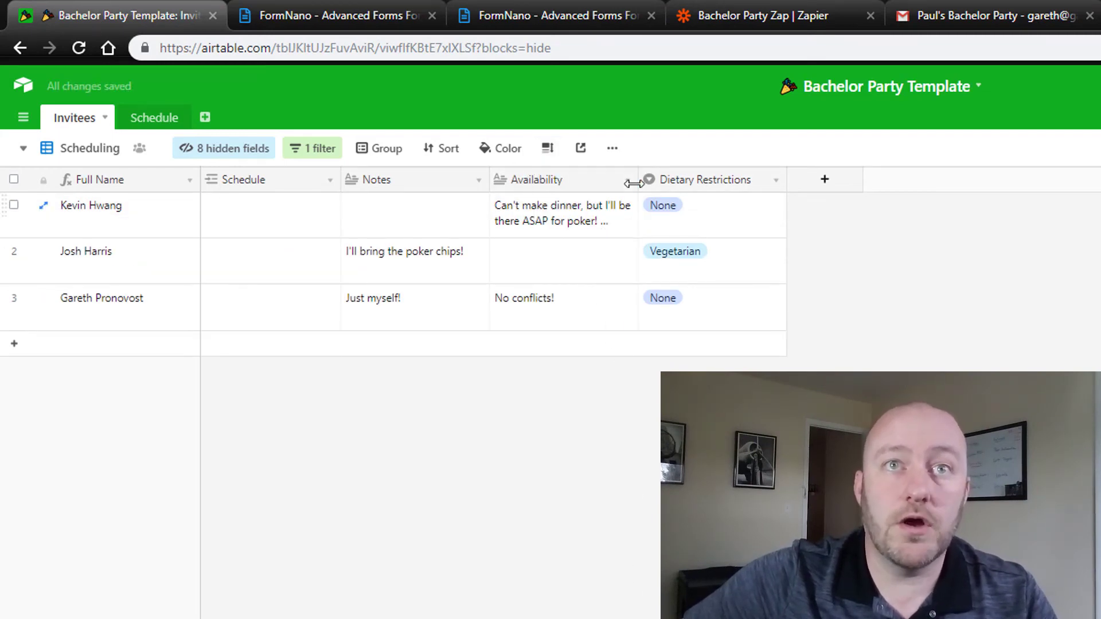
left_click_drag(637, 179, 747, 179)
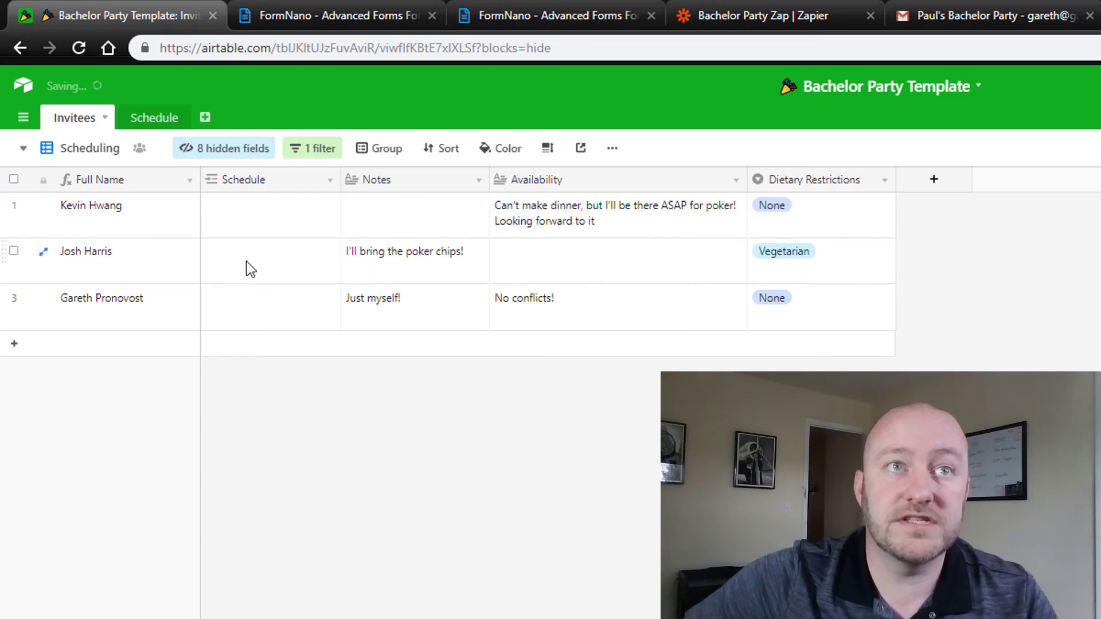
left_click(514, 228)
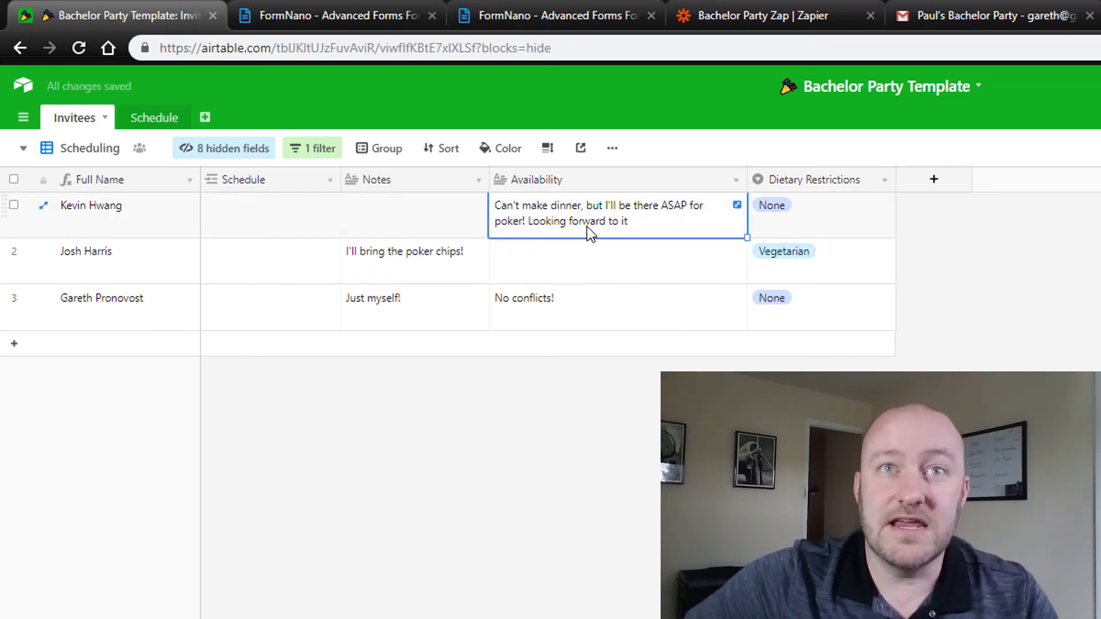
Step: Link the first invitee to Poker Game and Nightclub
left_click(259, 236)
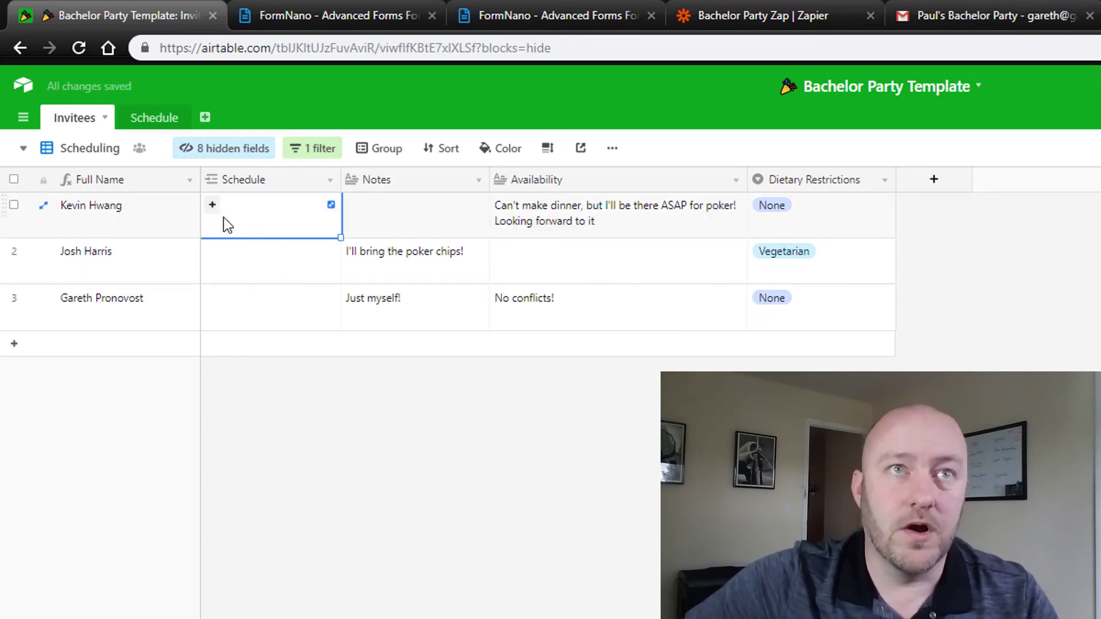
left_click(213, 208)
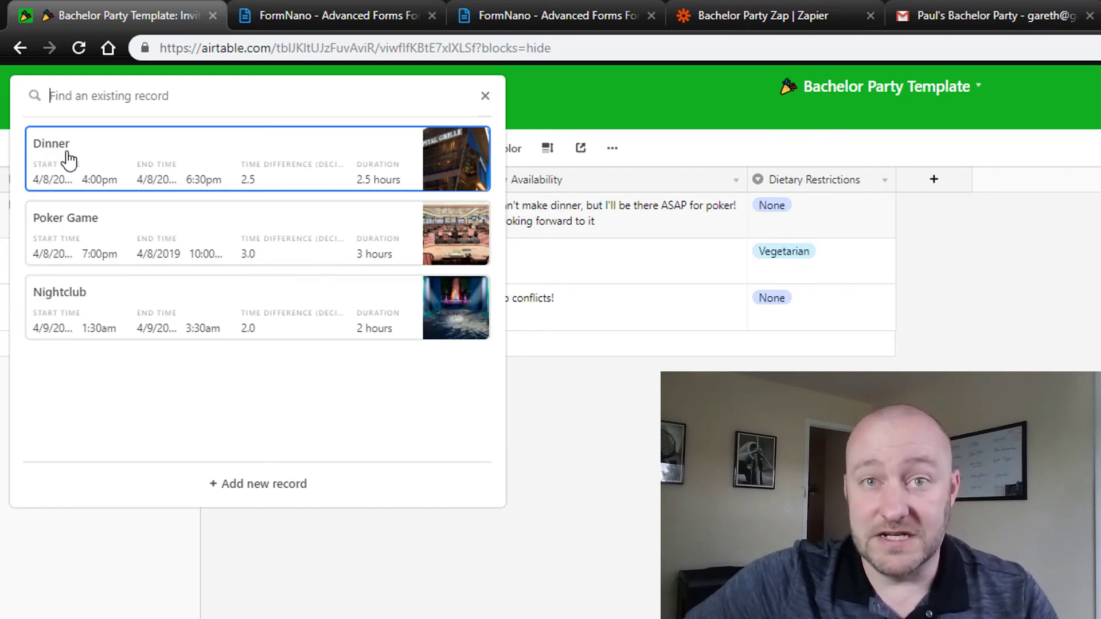
left_click(88, 241)
left_click(219, 209)
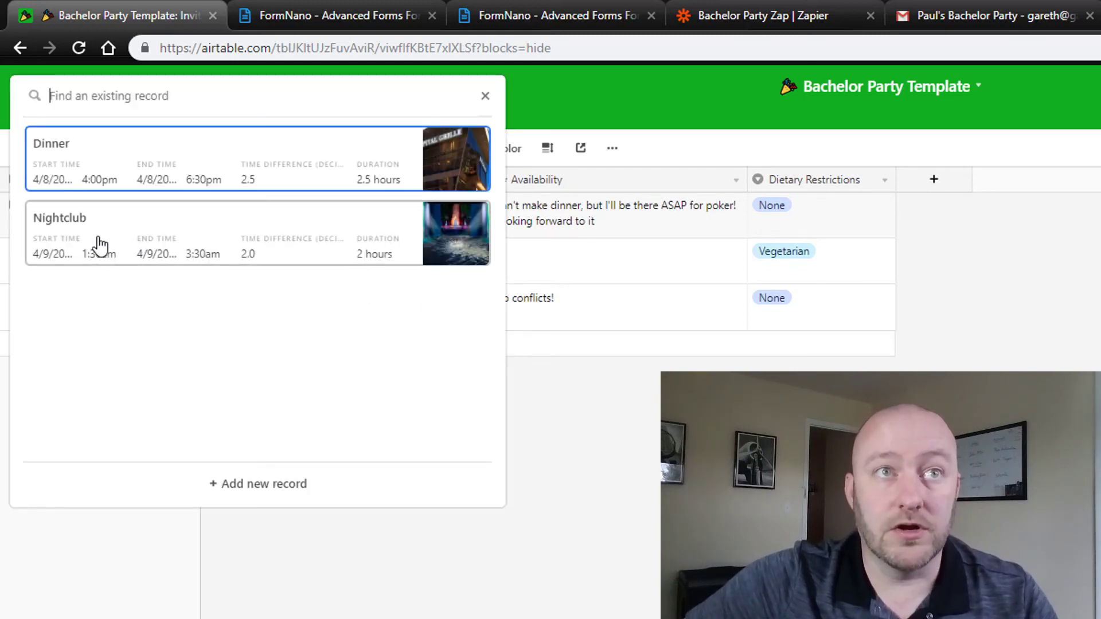
left_click(98, 246)
left_click(283, 405)
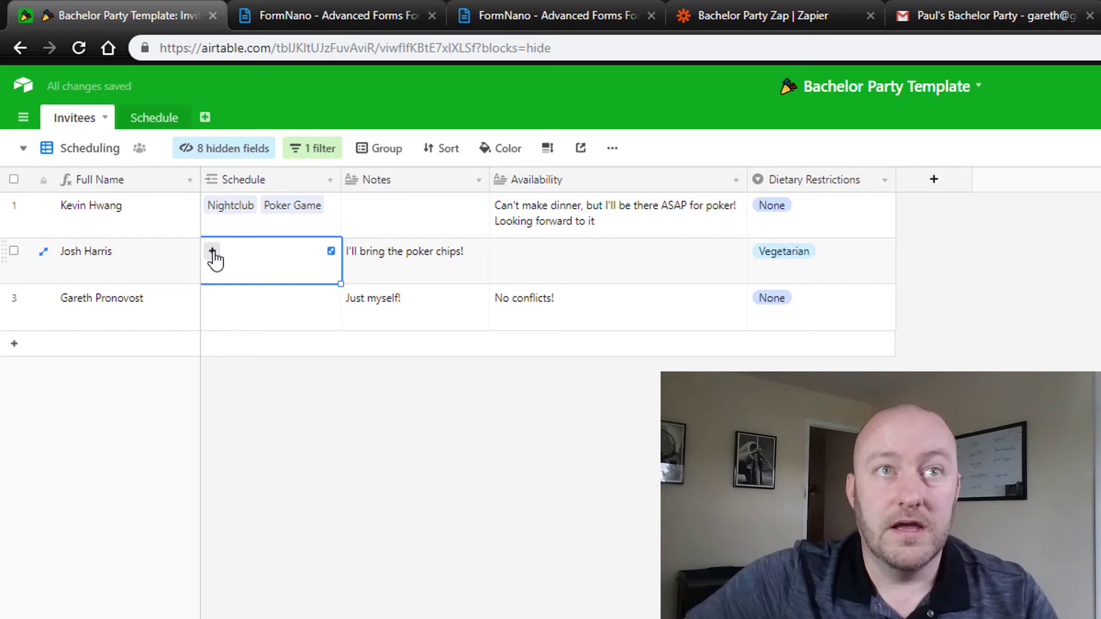
Step: Link the second invitee to Dinner, Poker Game and Nightclub
left_click(213, 256)
left_click(138, 172)
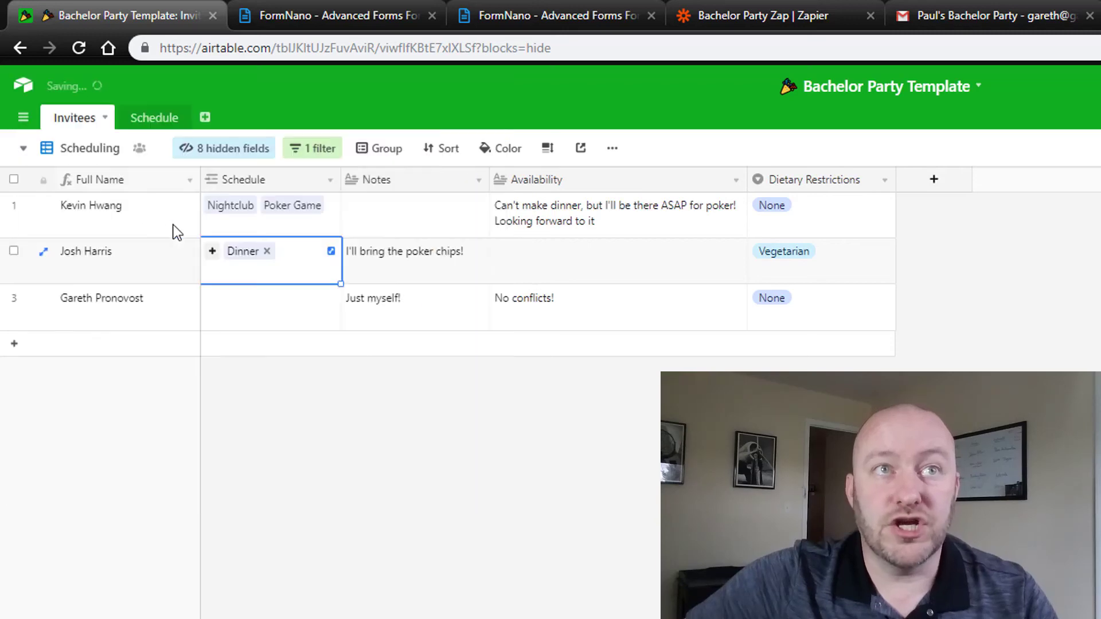
left_click(210, 251)
left_click(98, 159)
left_click(211, 251)
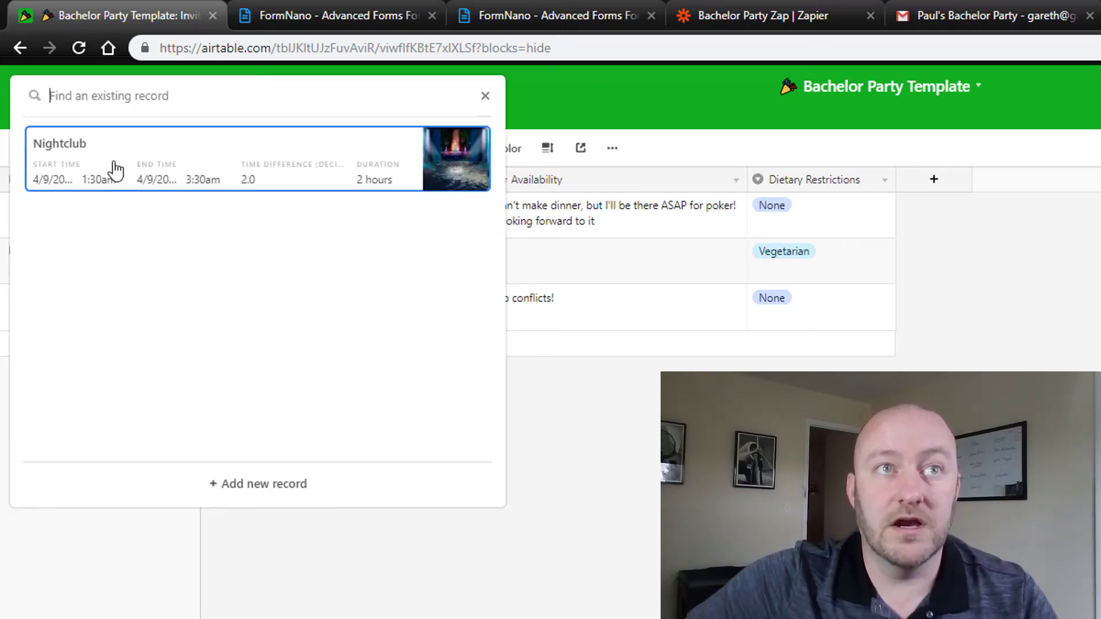
left_click(116, 169)
left_click(543, 303)
Step: Link the third invitee to Dinner, Poker Game and Nightclub
left_click(259, 304)
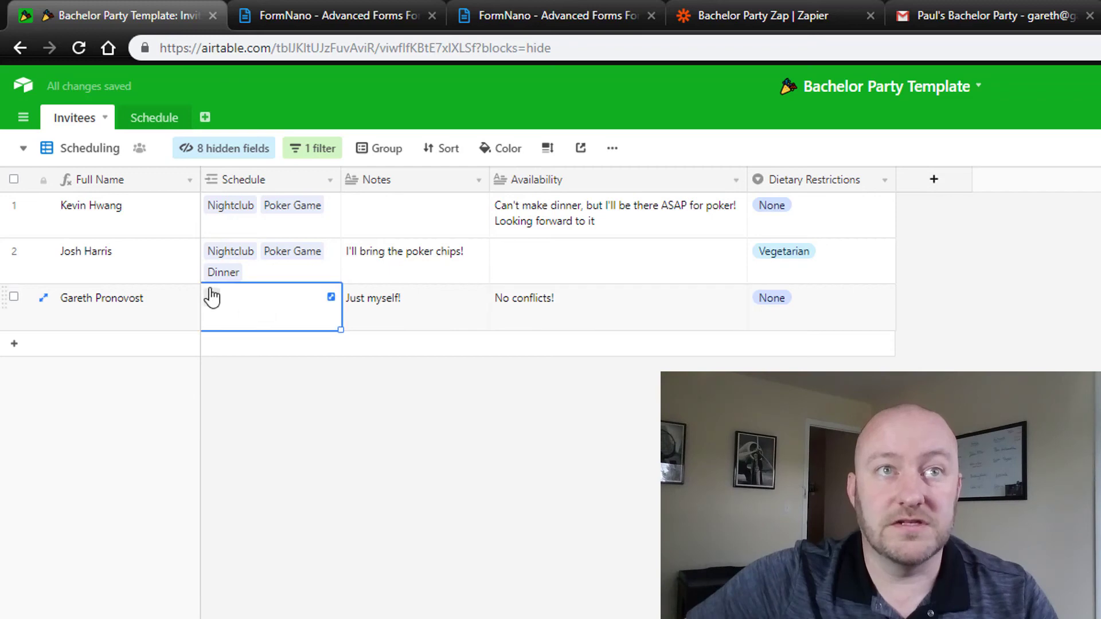
left_click(211, 297)
left_click(149, 188)
left_click(211, 303)
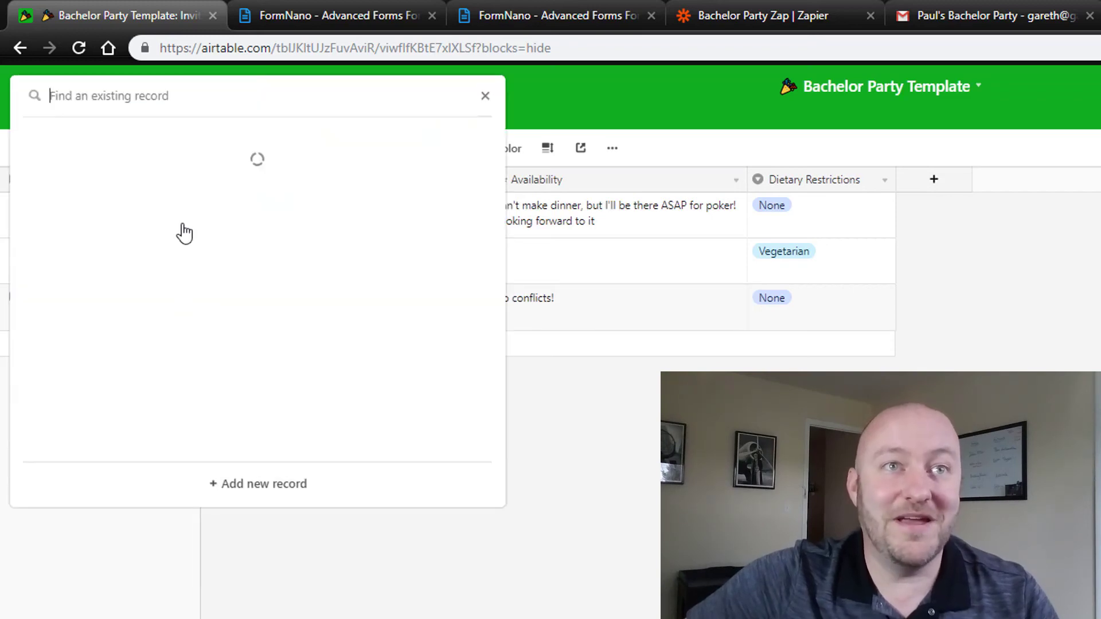
left_click(135, 172)
left_click(212, 299)
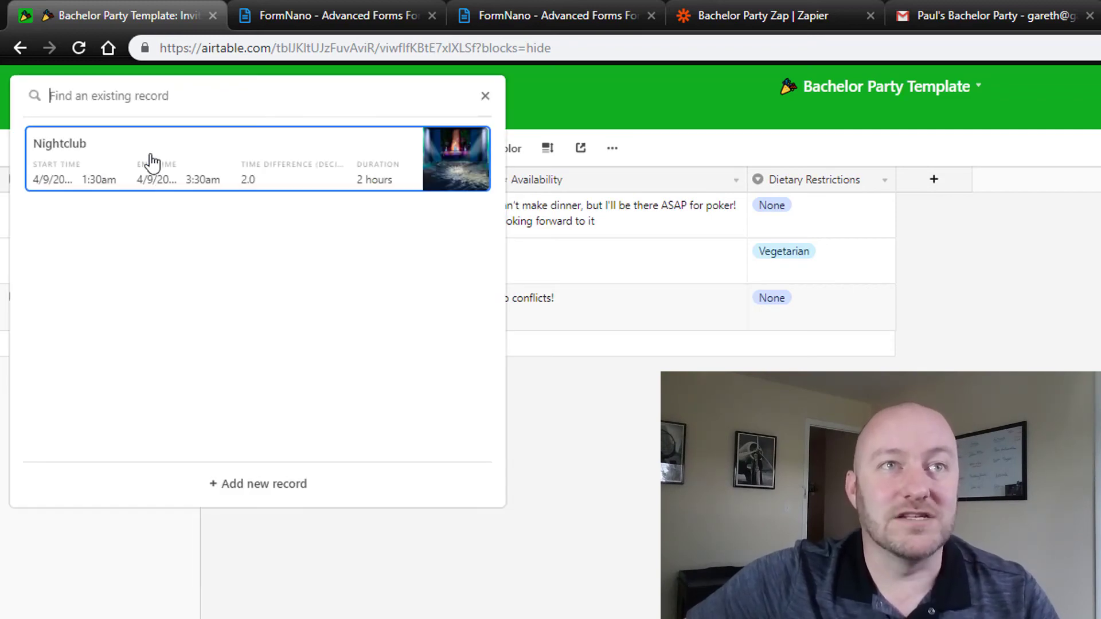
left_click(147, 160)
left_click(545, 489)
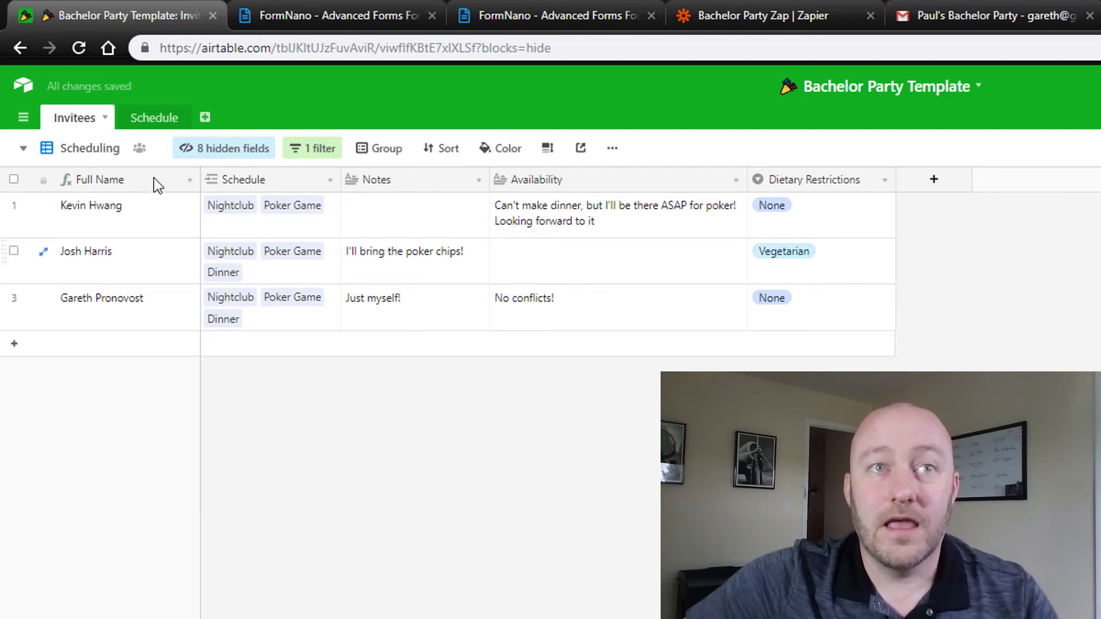
Step: Open the Schedule All Records grid and check RSVP counts: Dinner 2, Poker Game 3, Nightclub 3
left_click(158, 121)
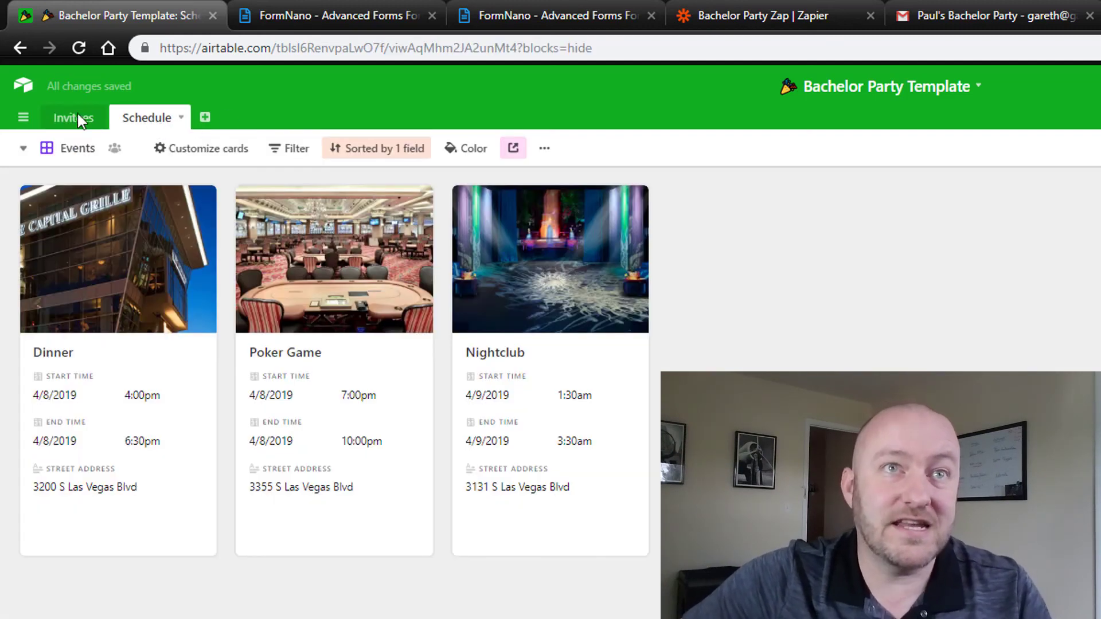
left_click(76, 148)
left_click(115, 188)
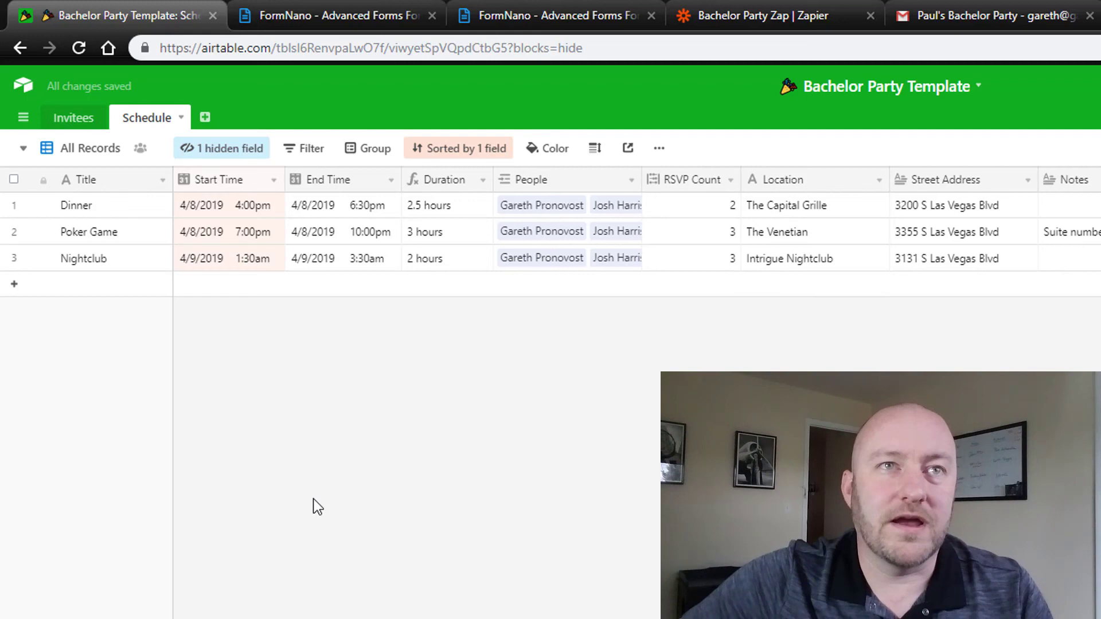
left_click(705, 215)
left_click_drag(706, 215, 705, 260)
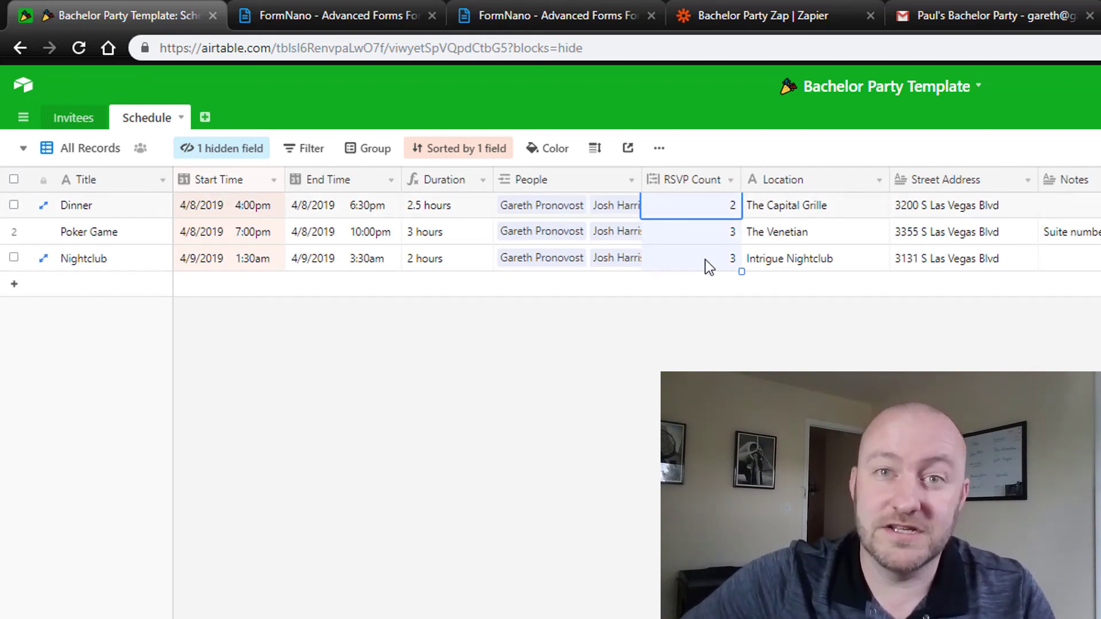
left_click(783, 205)
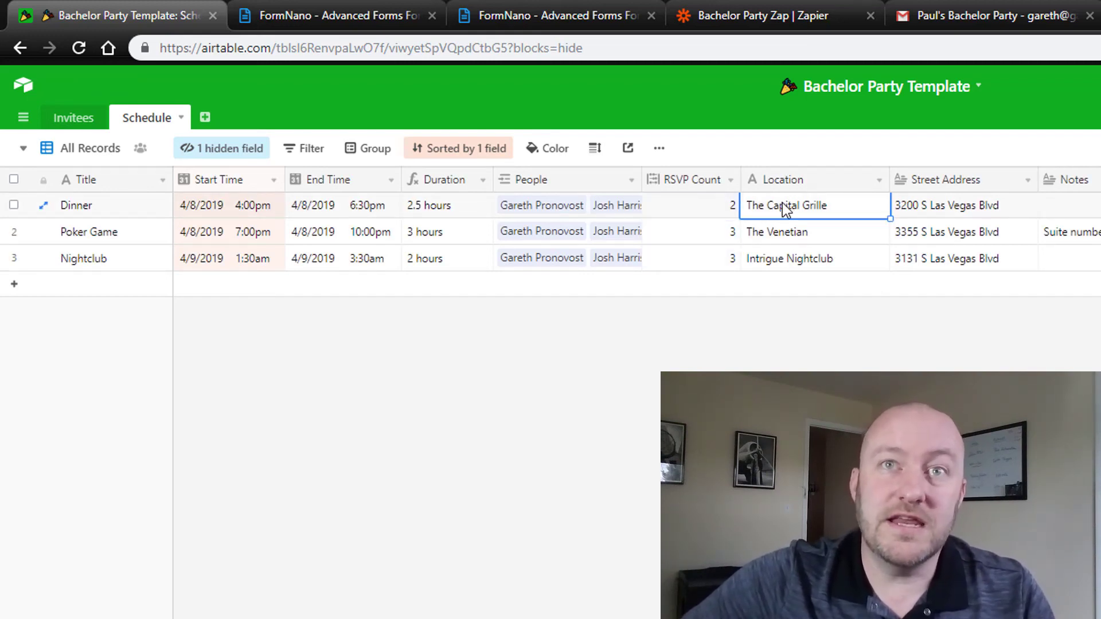
left_click(692, 207)
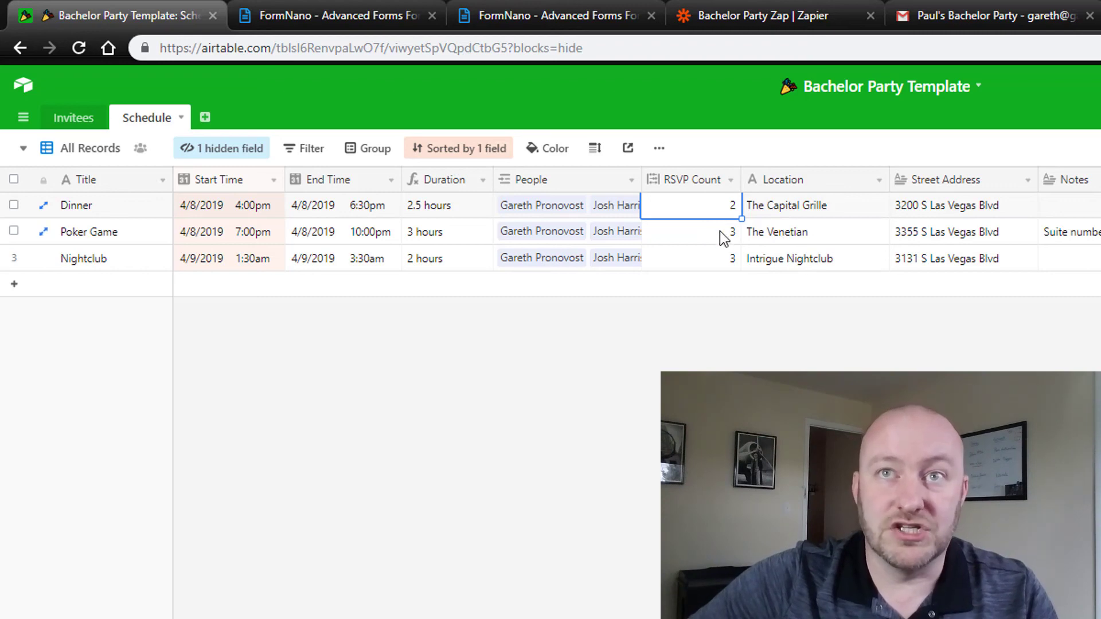
left_click_drag(715, 239, 719, 254)
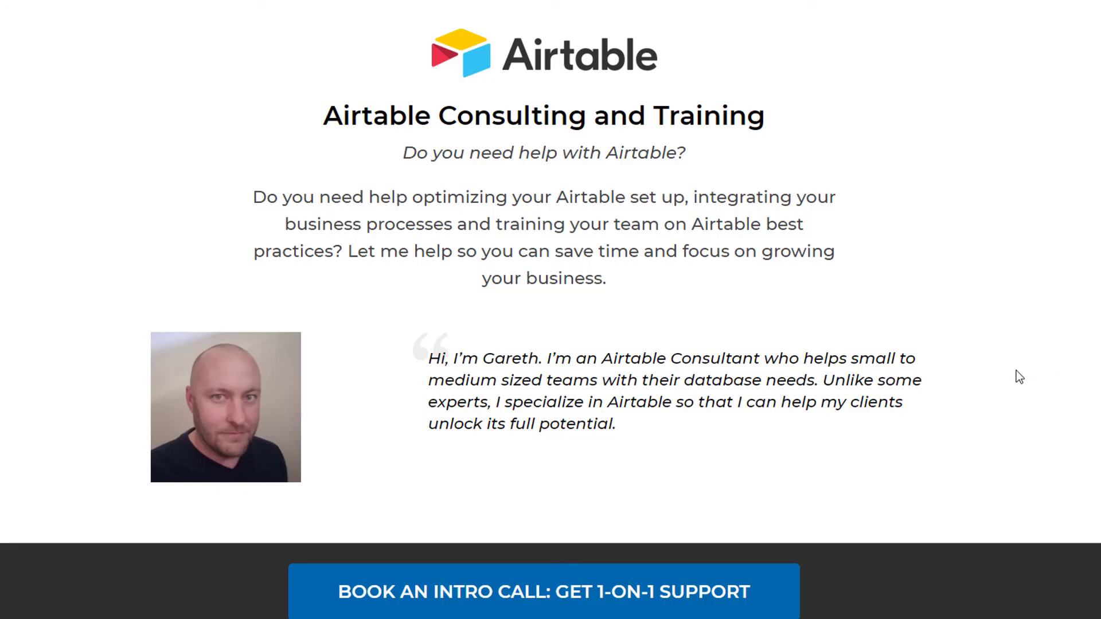
Step: Scroll the Airtable consulting page and open the Book an Intro Call booking page
scroll(1016, 370, "down", 10)
scroll(1015, 370, "down", 8)
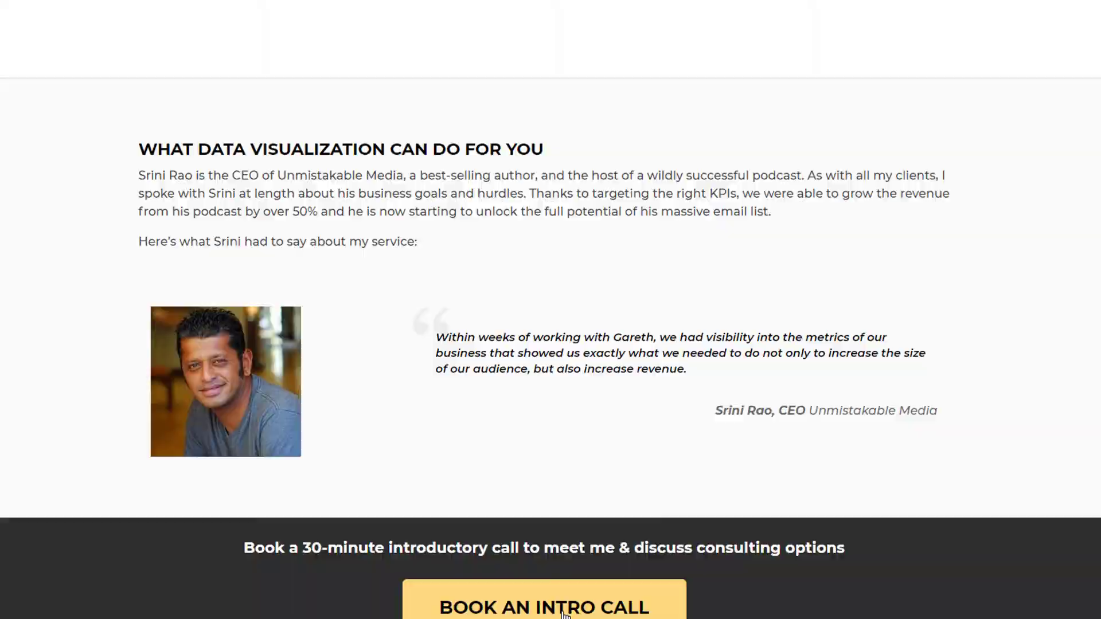
left_click(566, 615)
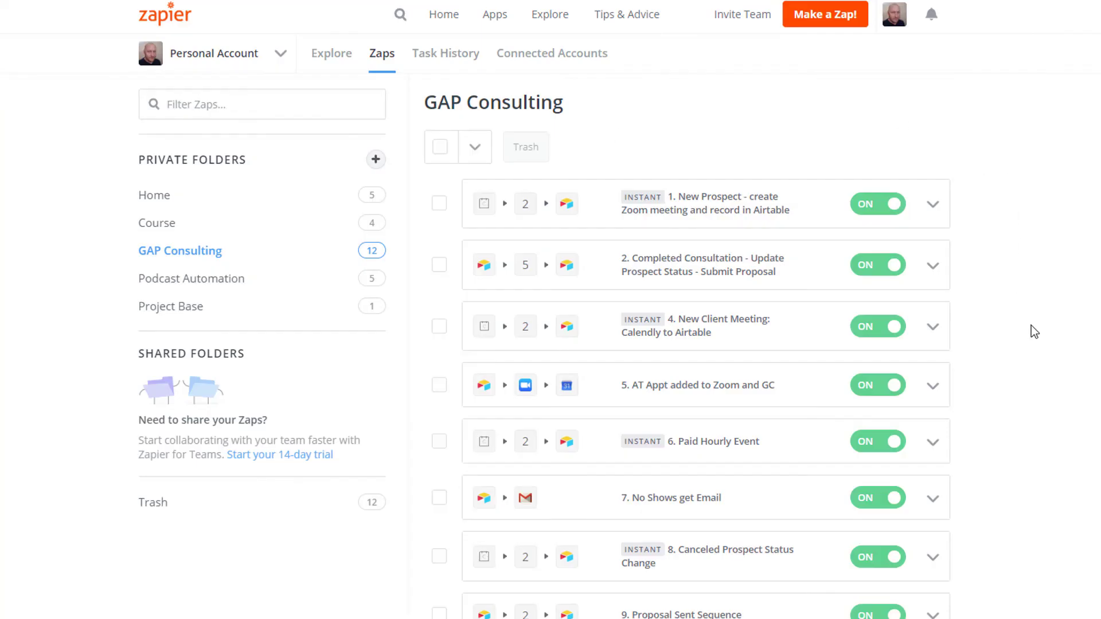
scroll(1030, 325, "down", 1)
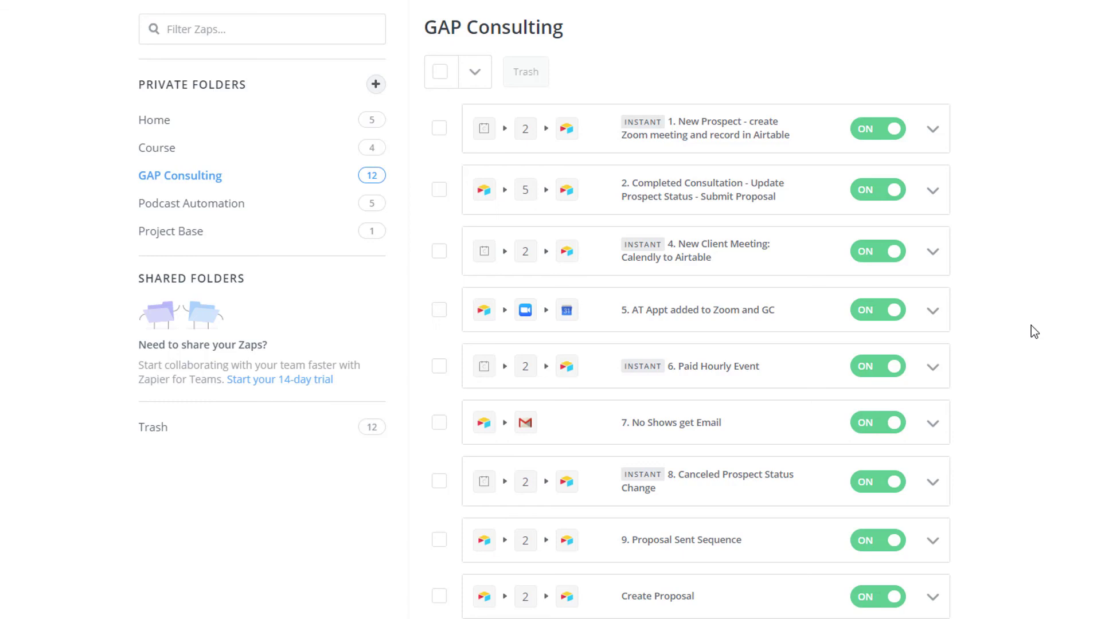